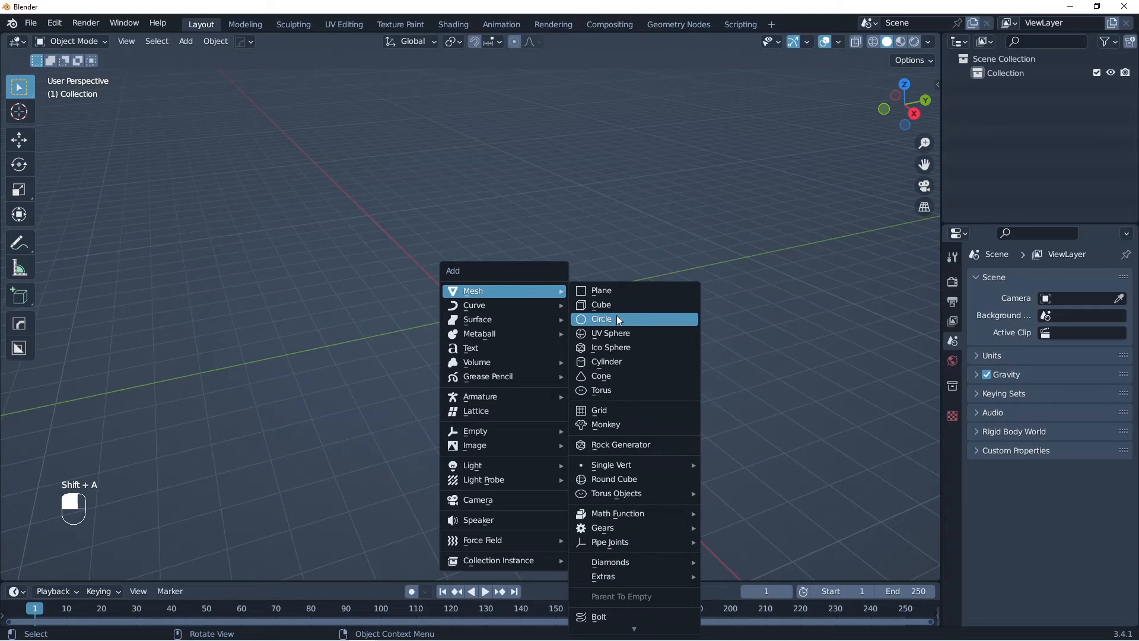
Step: Add a mesh circle with 6 vertices at the origin
click(617, 318)
click(58, 570)
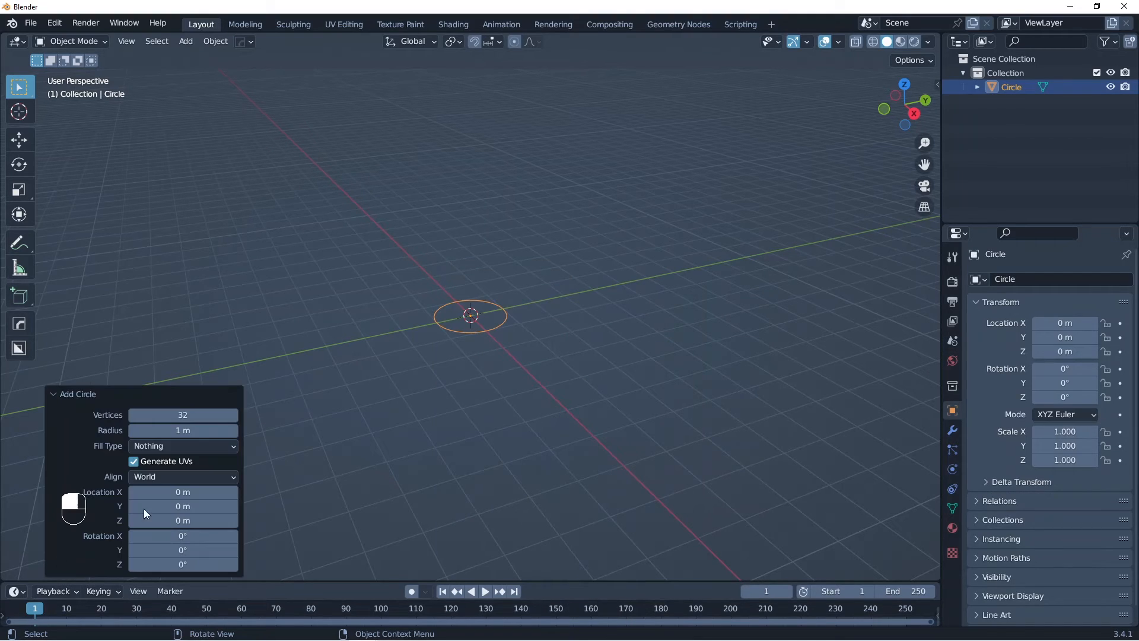
click(231, 416)
text(6)
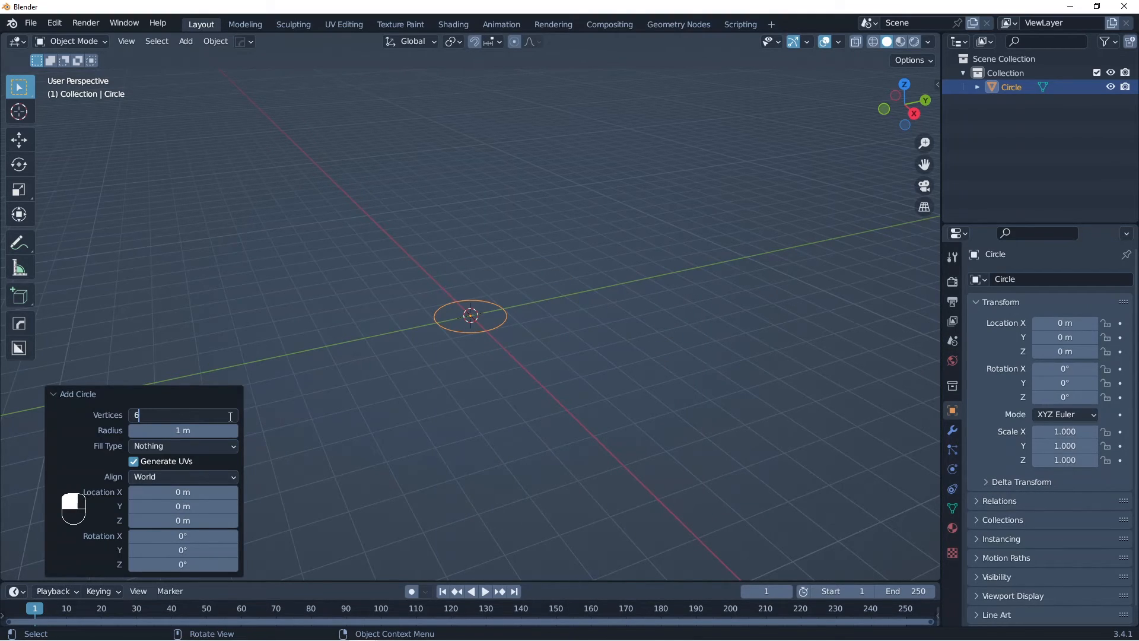
key(Return)
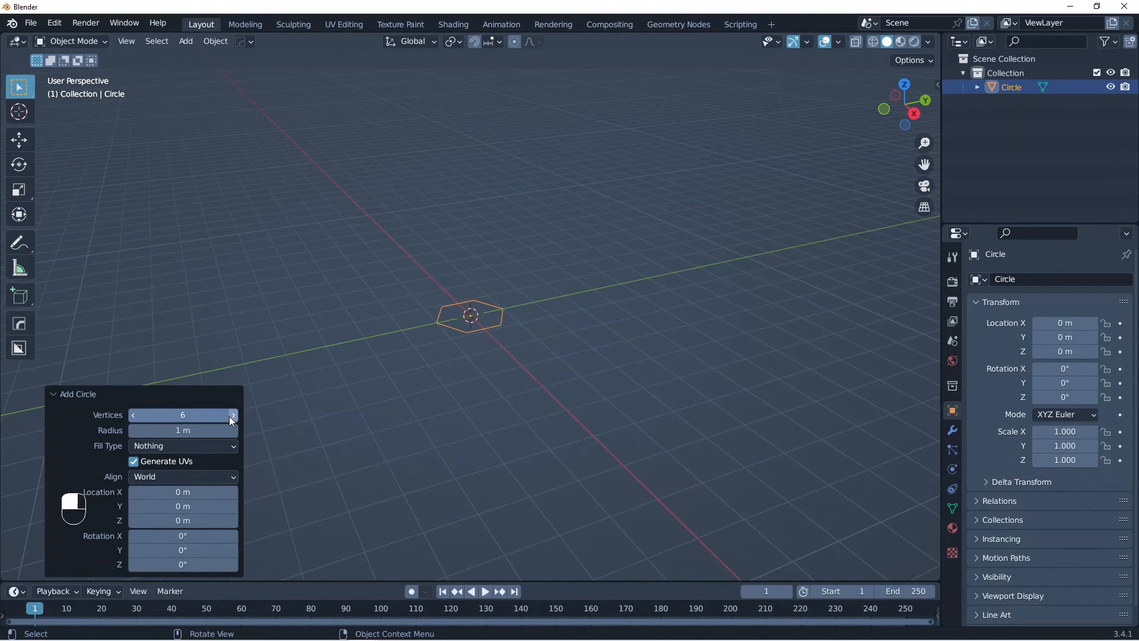
click(56, 394)
Step: Extrude the hexagon's edges 0.5 m upward along Z, working in Edit Mode from the front orthographic view
key(KP_1)
key(KP_5)
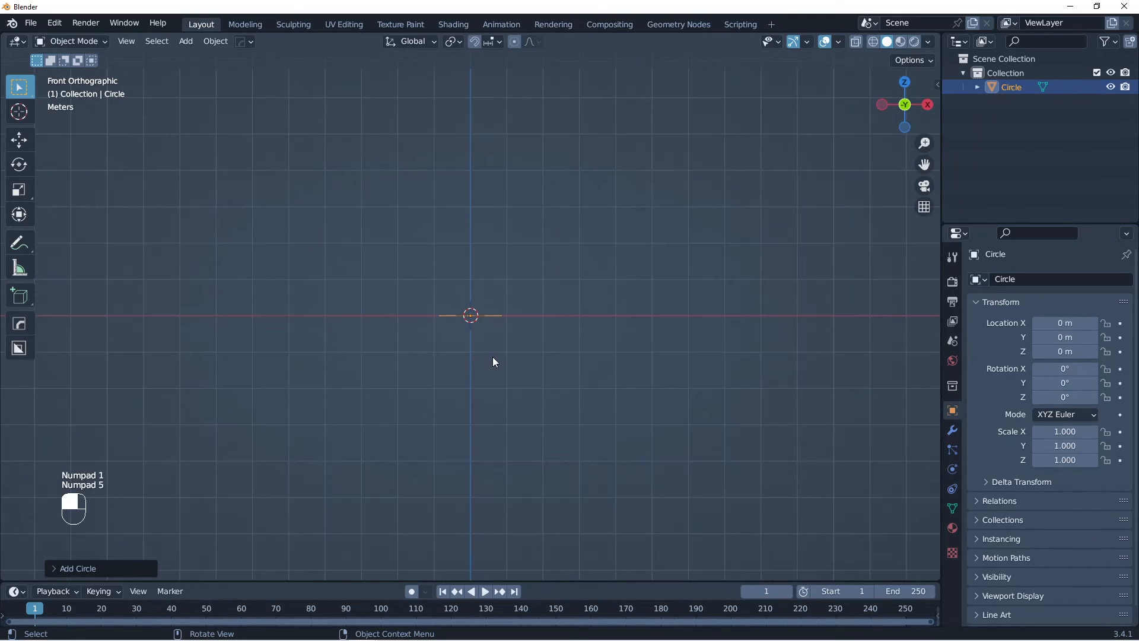
ctrl+middle_drag(484, 318, 552, 374)
ctrl+middle_drag(552, 373, 520, 374)
shift+middle_drag(520, 374, 488, 371)
key(Tab)
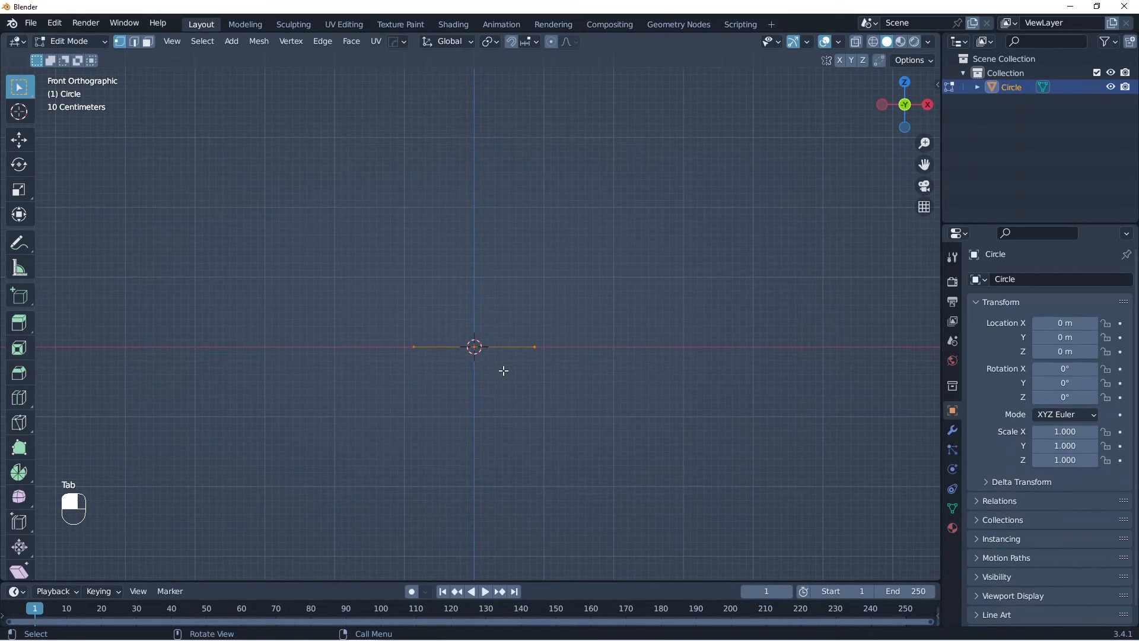
key(e)
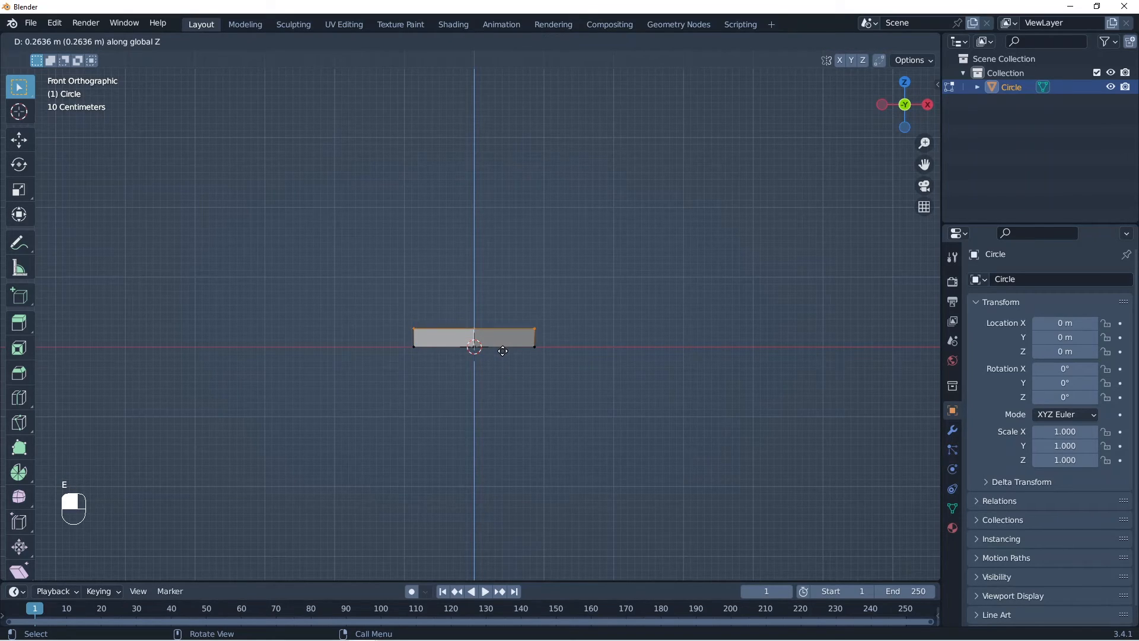
text(.5)
key(Return)
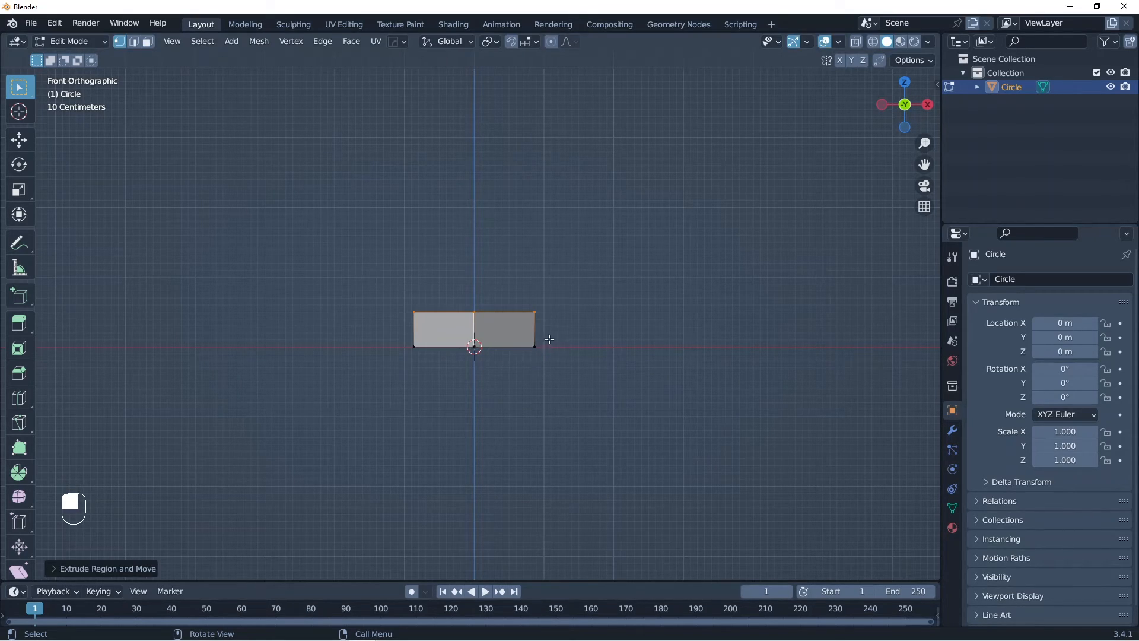
Step: Sketch a temporary height annotation reading 0.5 beside the extruded wall and erase it
key(d)
drag(561, 296, 559, 347)
mouse_move(598, 294)
mouse_down()
mouse_move(587, 323)
mouse_move(603, 310)
mouse_move(631, 331)
mouse_up()
click(662, 338)
drag(699, 326, 668, 341)
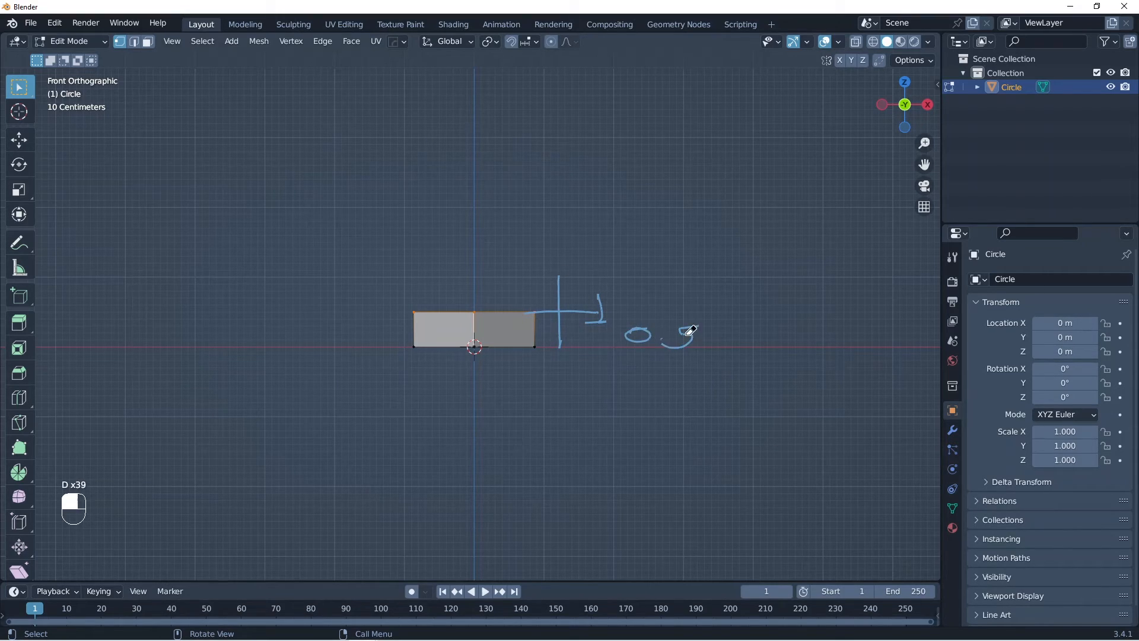
mouse_move(692, 330)
right_down()
mouse_move(534, 292)
mouse_move(540, 347)
right_up()
Step: Return to Object Mode and add a Mirror modifier that mirrors the hexagon on the Z axis only
key(Tab)
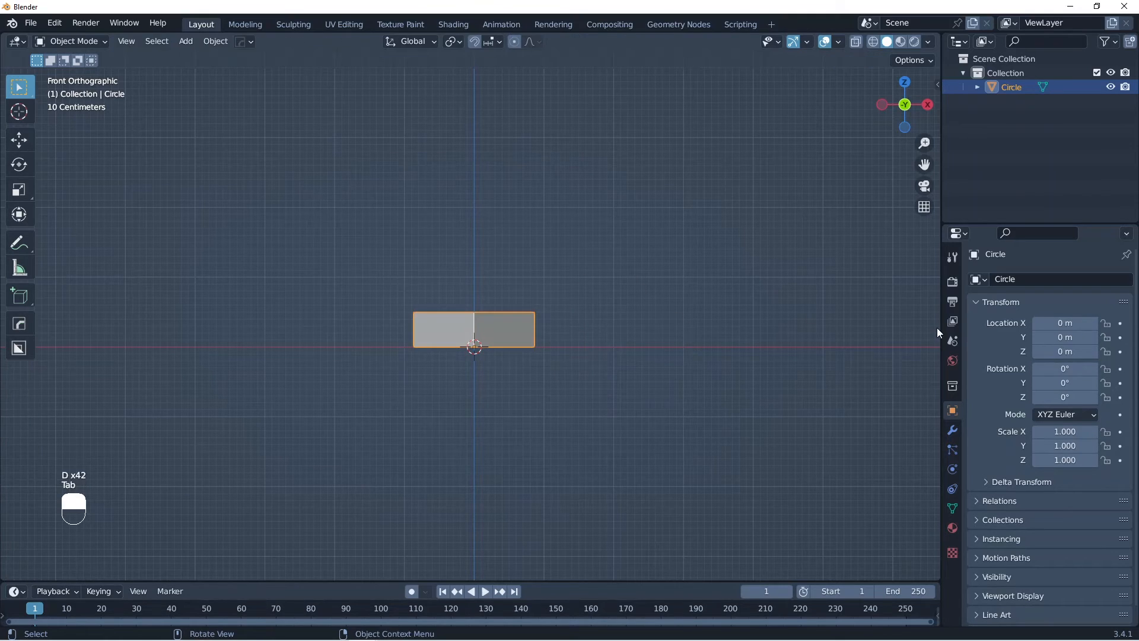
click(953, 427)
click(999, 278)
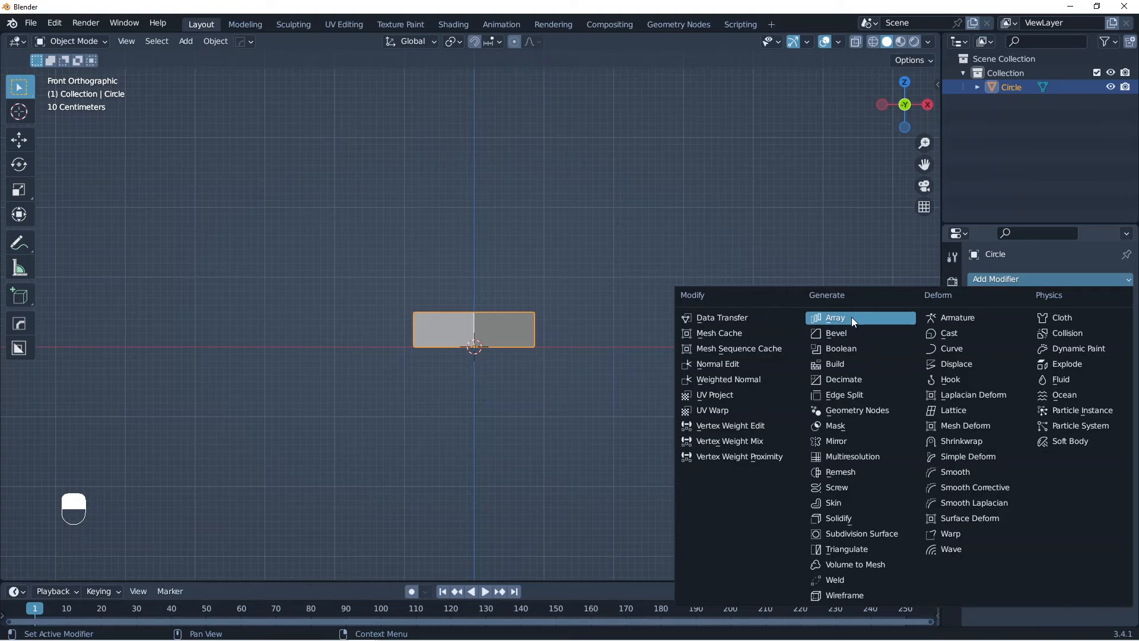
click(852, 443)
click(1099, 323)
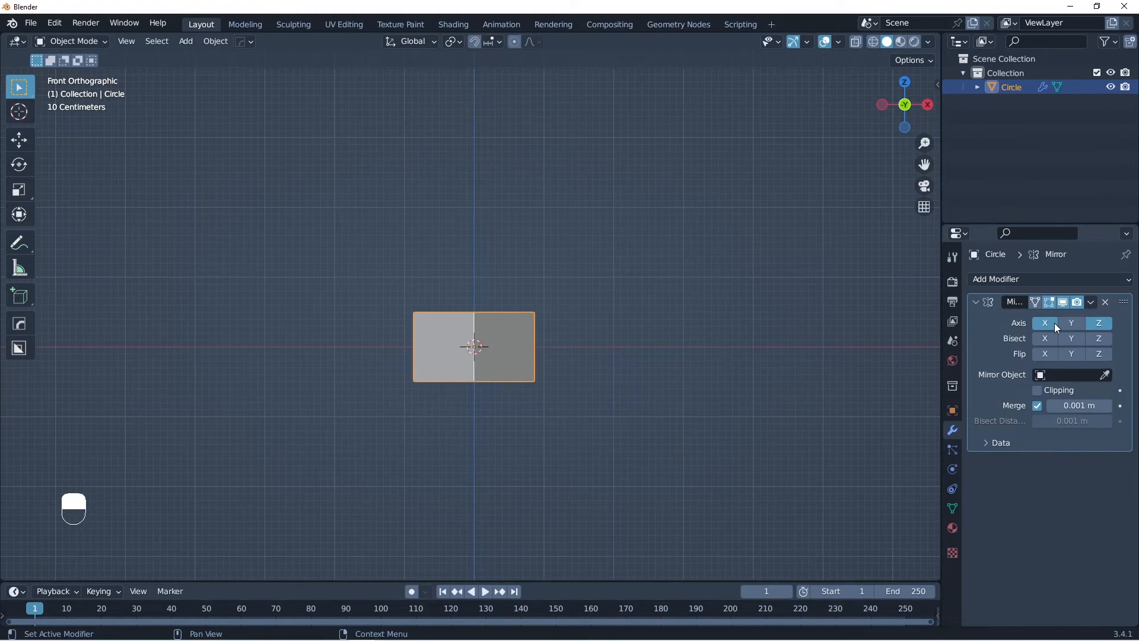
click(1048, 322)
Step: Extrude the hexagon's upper edge loop and scale it inward to about three-quarters size
middle_drag(536, 349, 584, 417)
key(Tab)
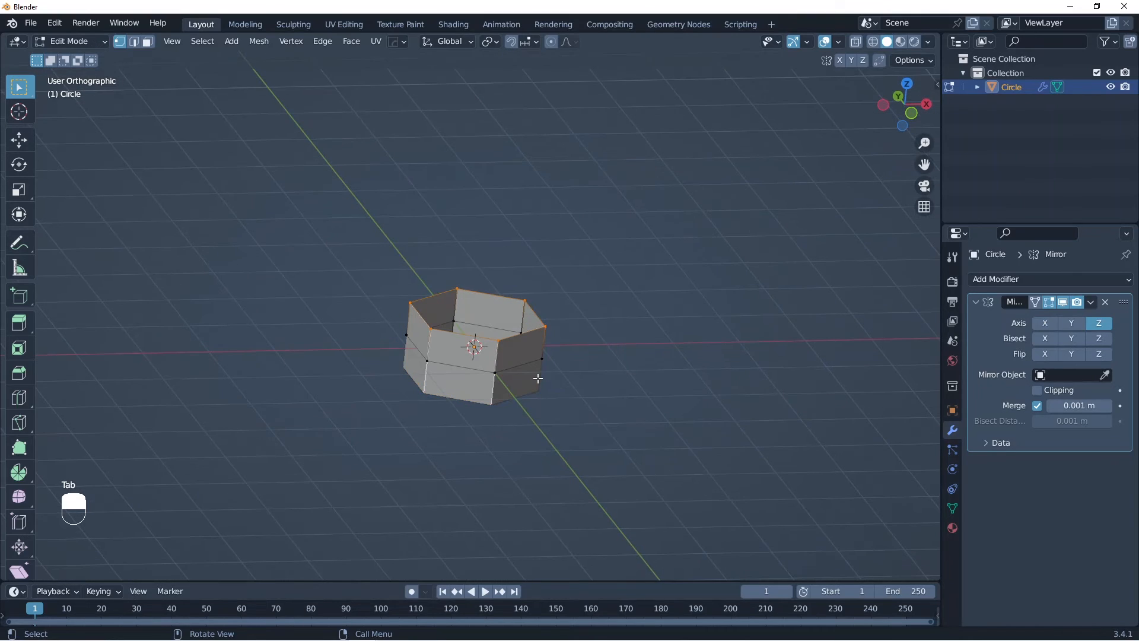
middle_drag(536, 376, 605, 382)
key(Tab)
key(Tab)
key(e)
key(s)
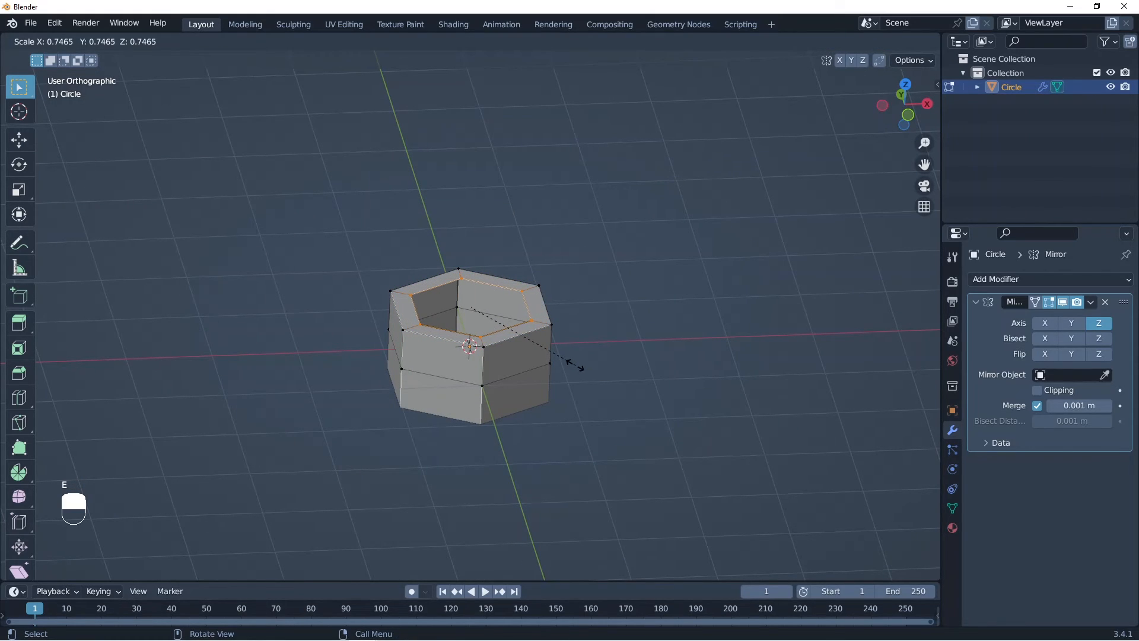
click(584, 368)
Step: Extrude the inner top edge loop 0.25 m upward along Z in the front view
key(KP_1)
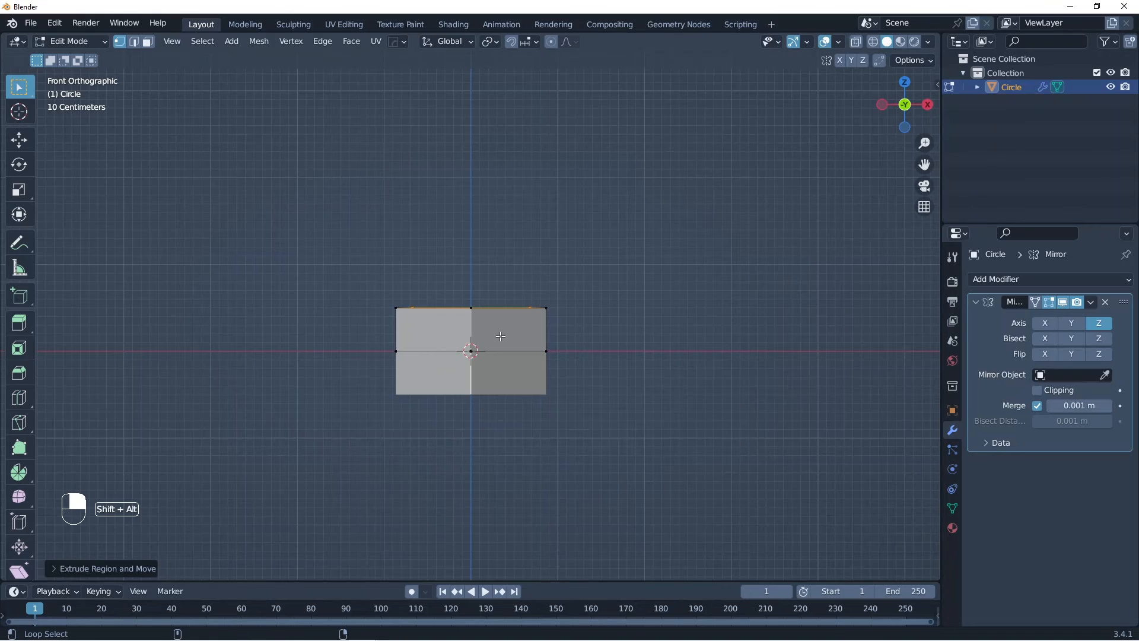
shift+middle_drag(522, 341, 567, 404)
key(e)
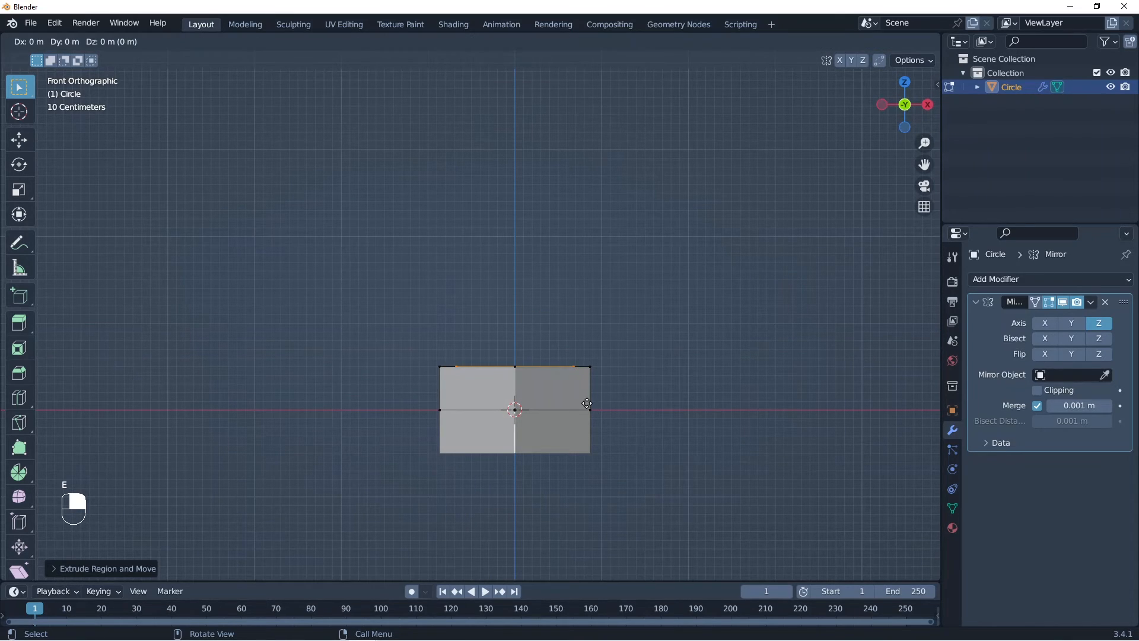
text(.25)
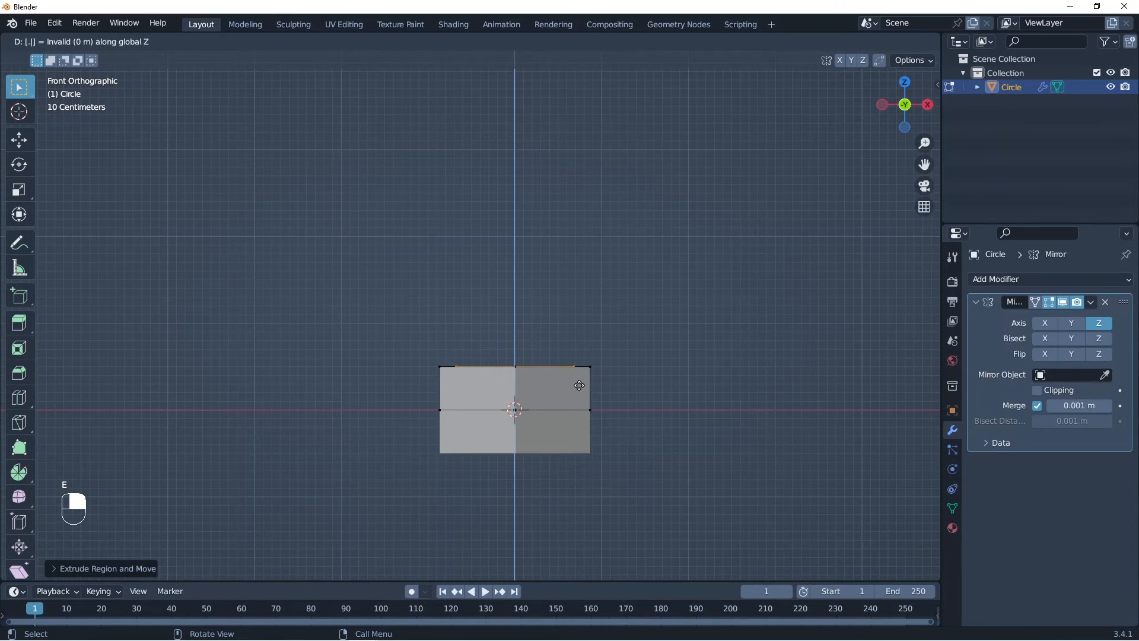
key(Return)
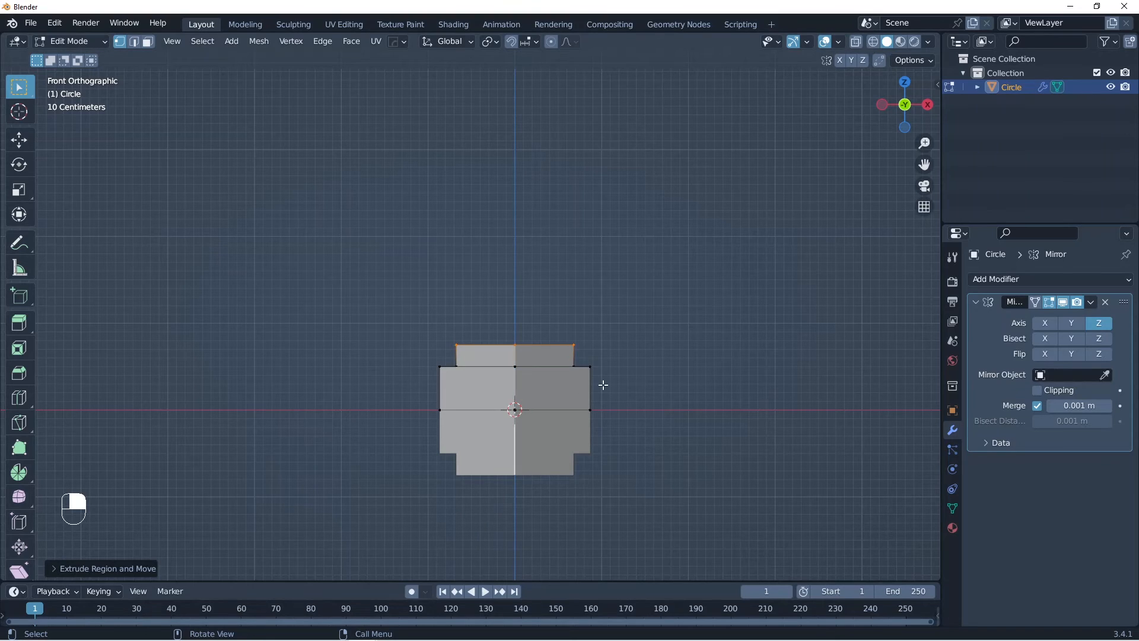
middle_drag(522, 367, 554, 372)
shift+middle_drag(565, 331, 534, 331)
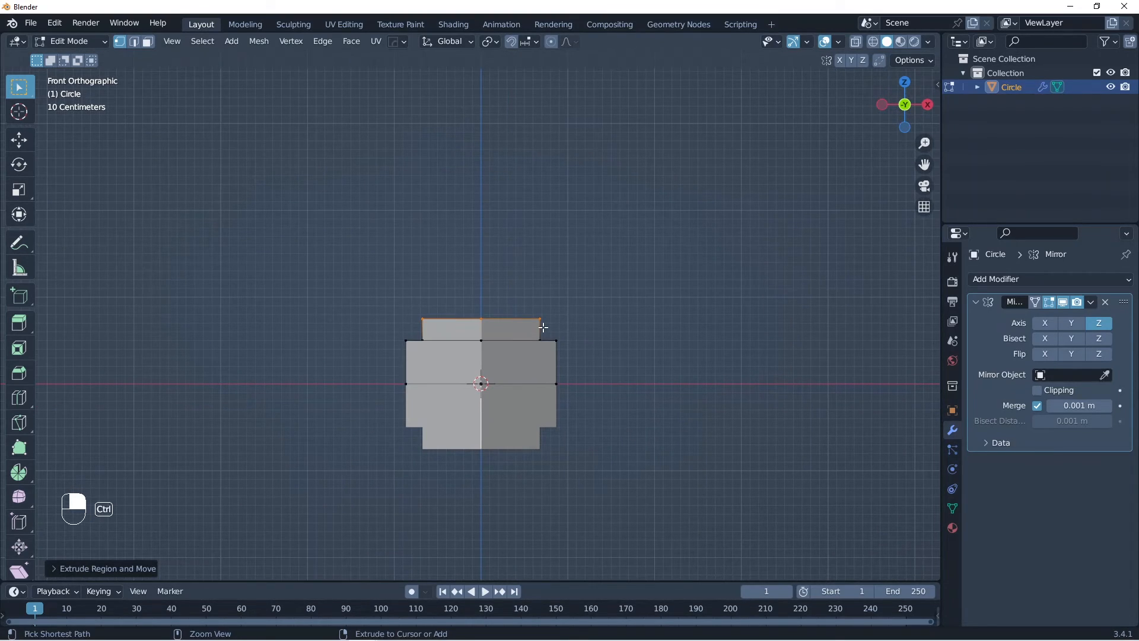
scroll(557, 345, up, 1)
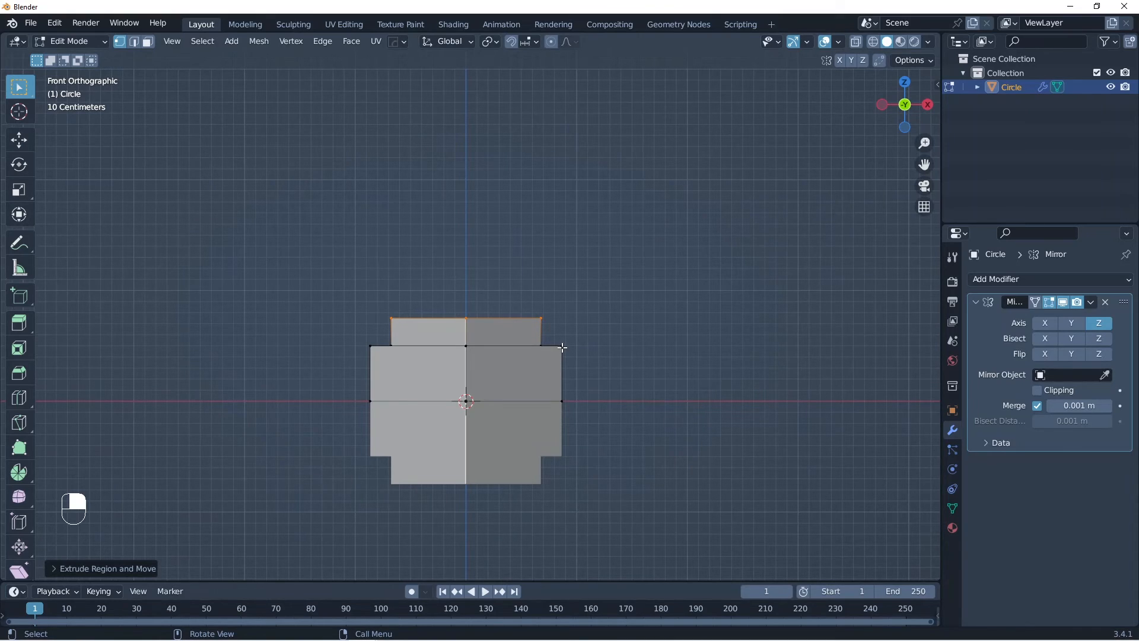
mouse_move(561, 339)
mouse_down()
mouse_move(562, 367)
mouse_move(562, 325)
mouse_up()
right_drag(562, 325, 562, 371)
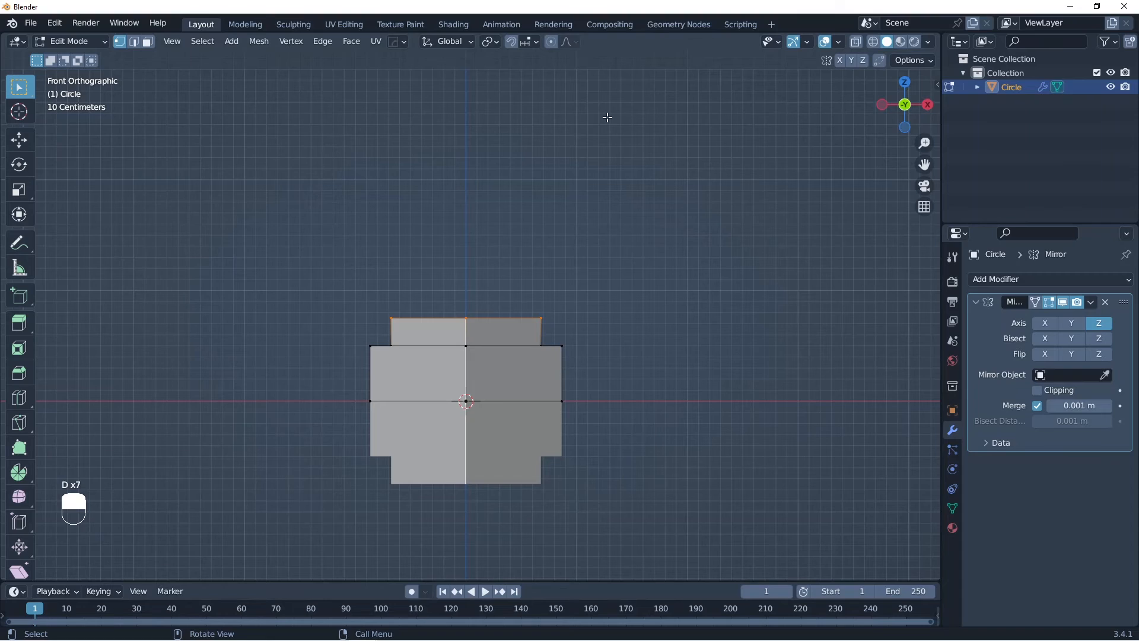
Step: Set snapping to Vertex and make it affect Scale, then extrude the top edge loop outward at a scale of about 1.36
click(532, 41)
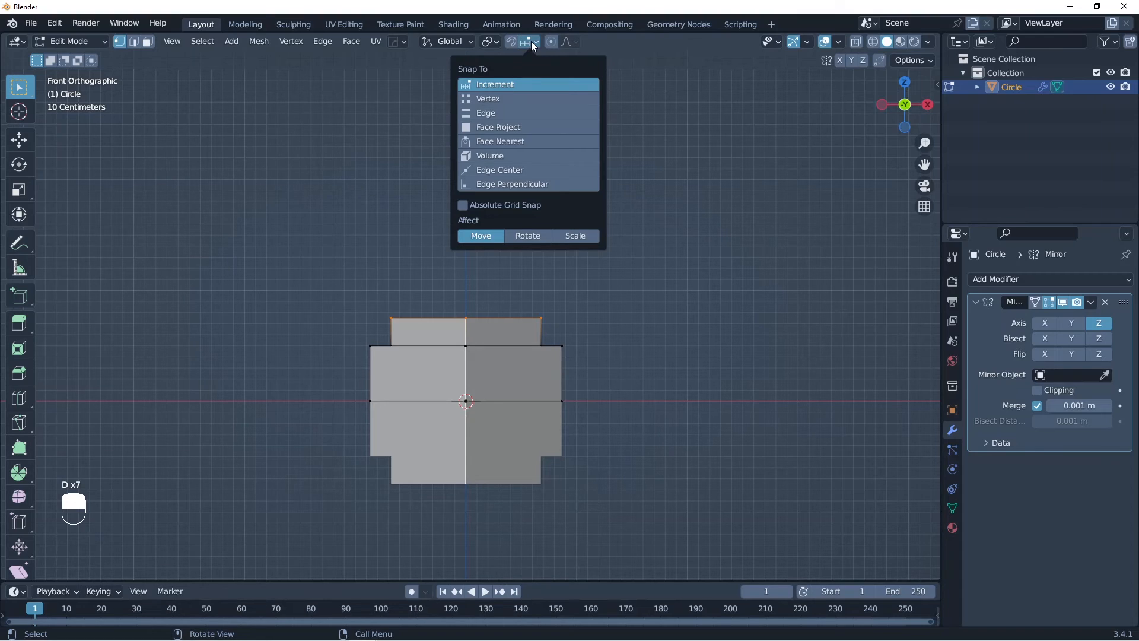
click(504, 99)
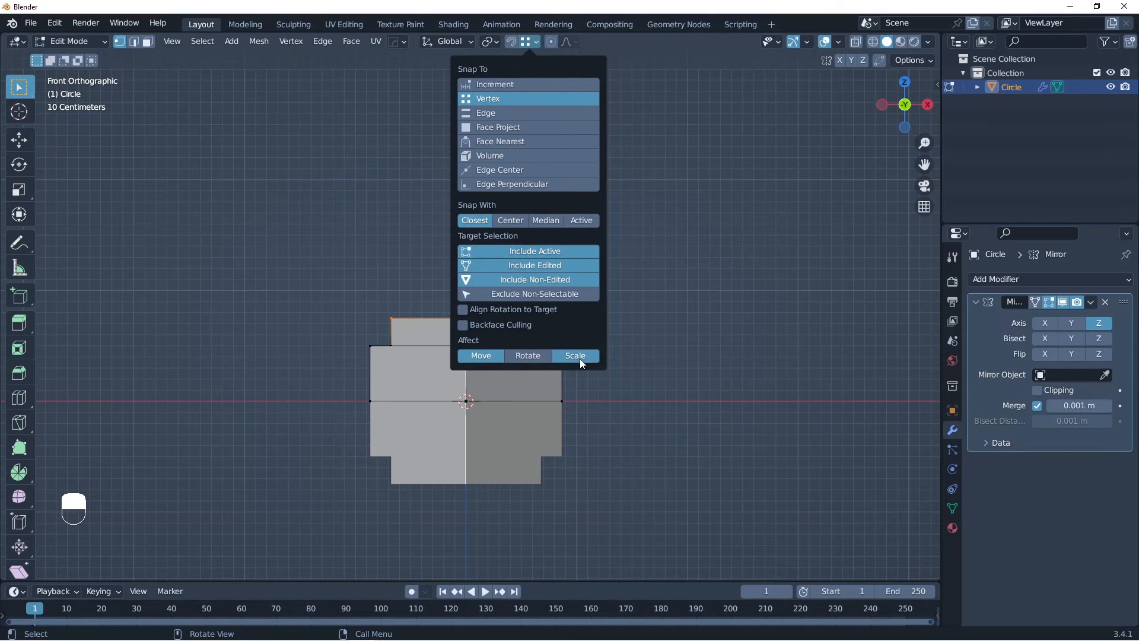
middle_drag(565, 340, 587, 333)
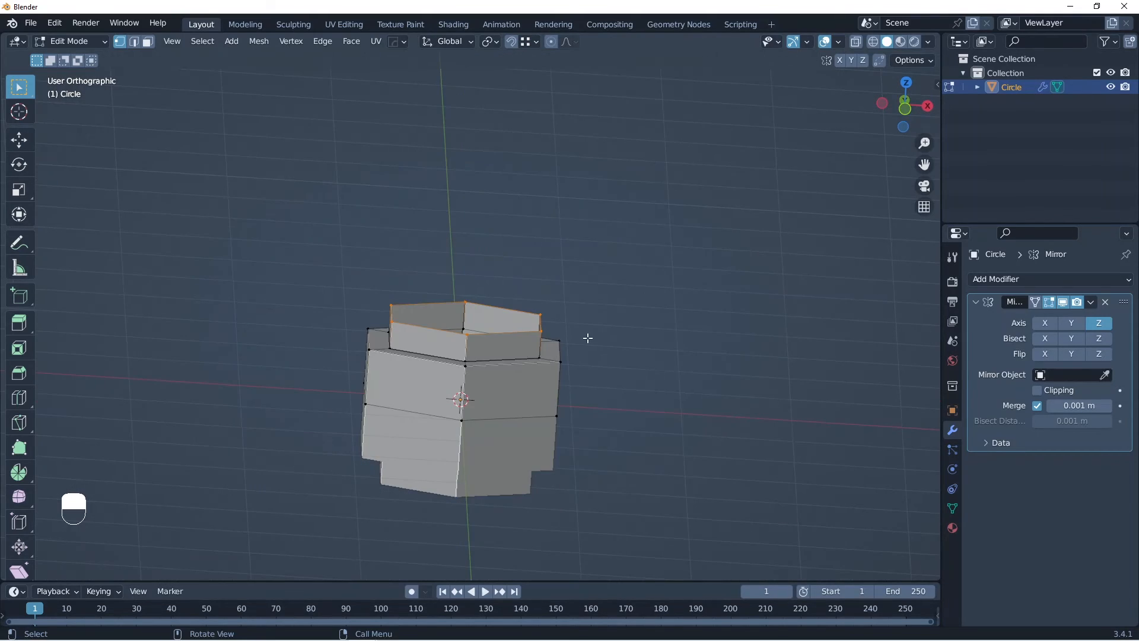
key(e)
key(s)
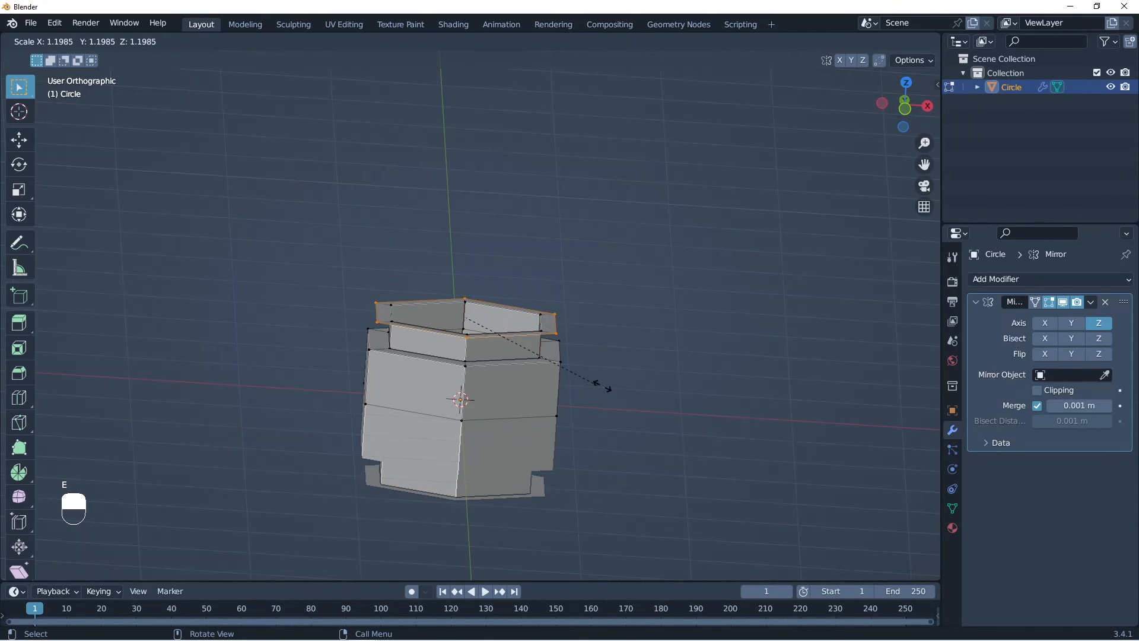
ctrl+click(559, 361)
key(KP_1)
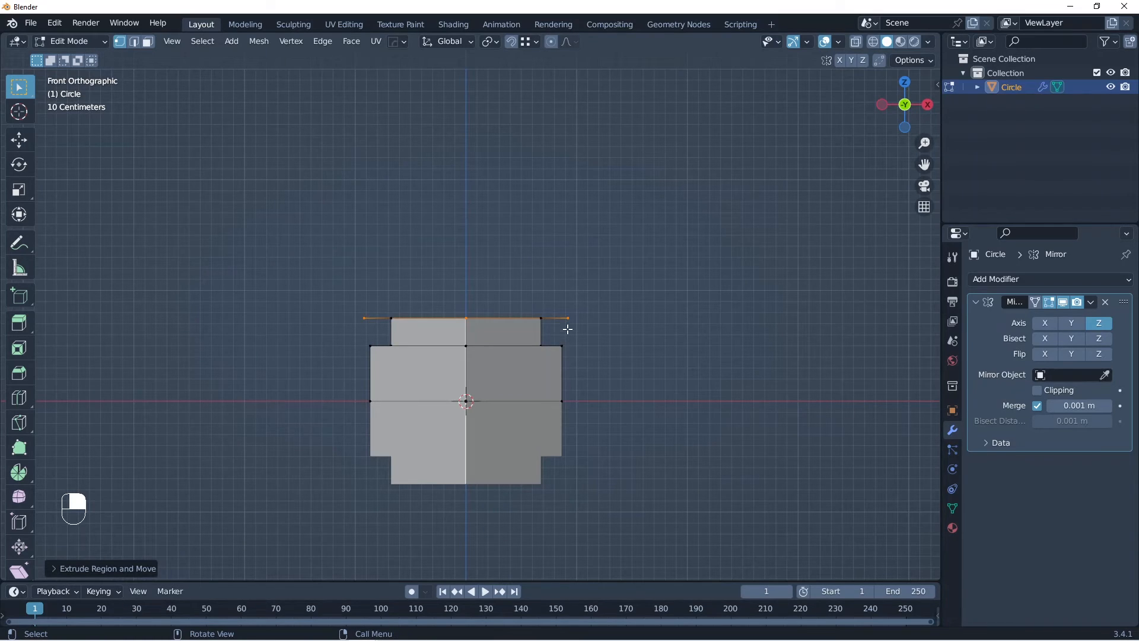
drag(566, 317, 568, 356)
right_drag(565, 310, 562, 336)
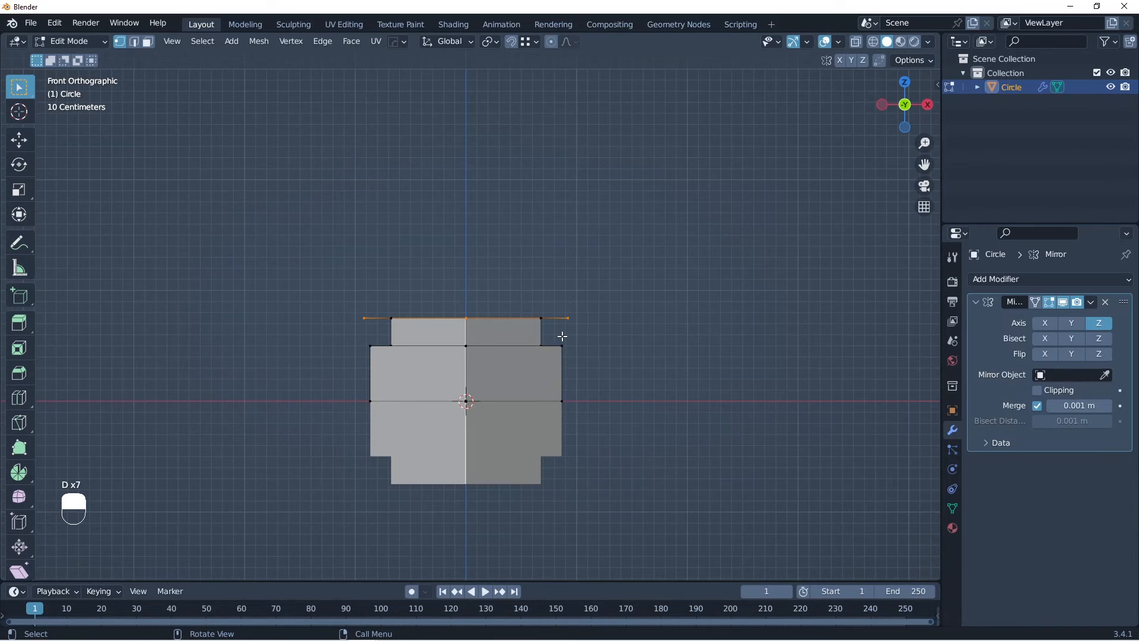
ctrl+middle_drag(568, 358, 569, 342)
Step: Extrude the widened top edge loop 0.5 m upward along Z and return to Object Mode
shift+middle_drag(569, 342, 593, 397)
key(e)
key(z)
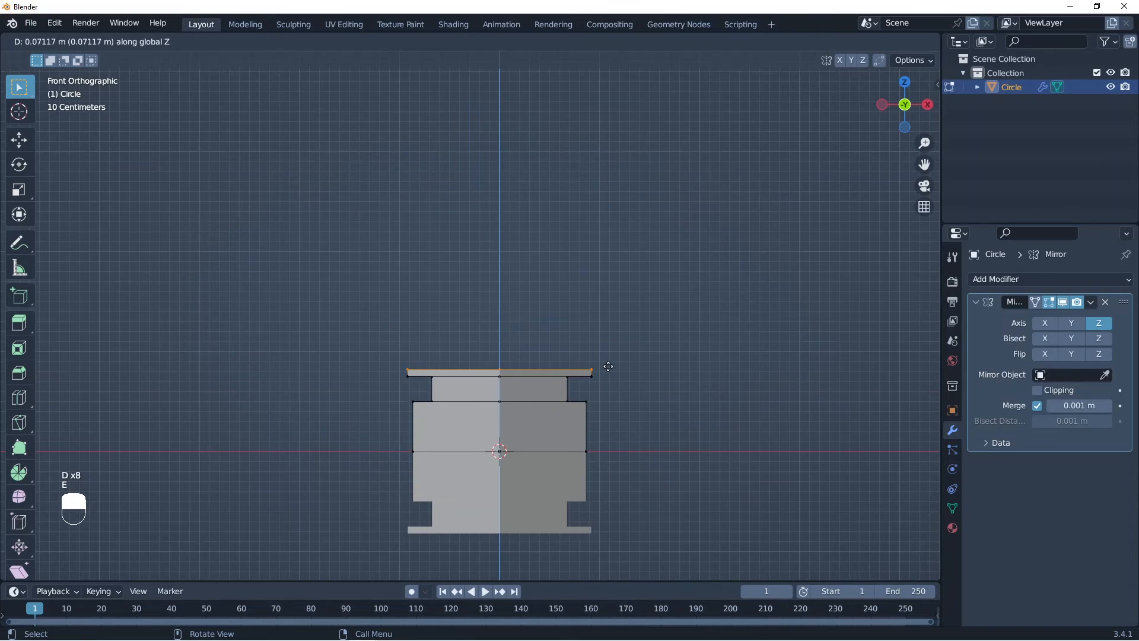
text(.5)
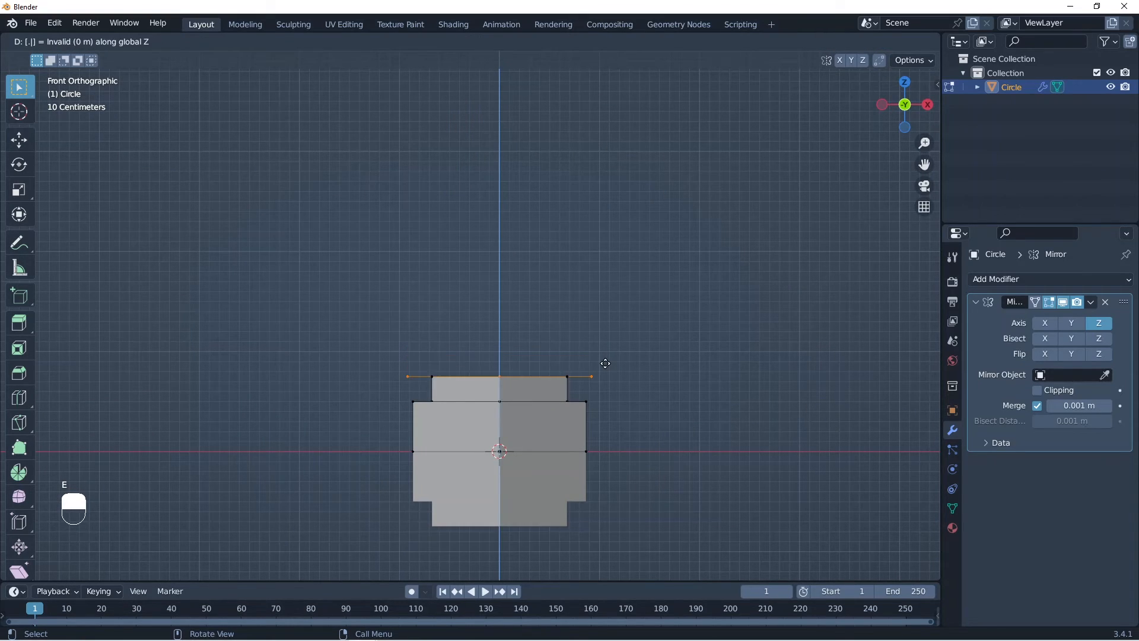
click(605, 363)
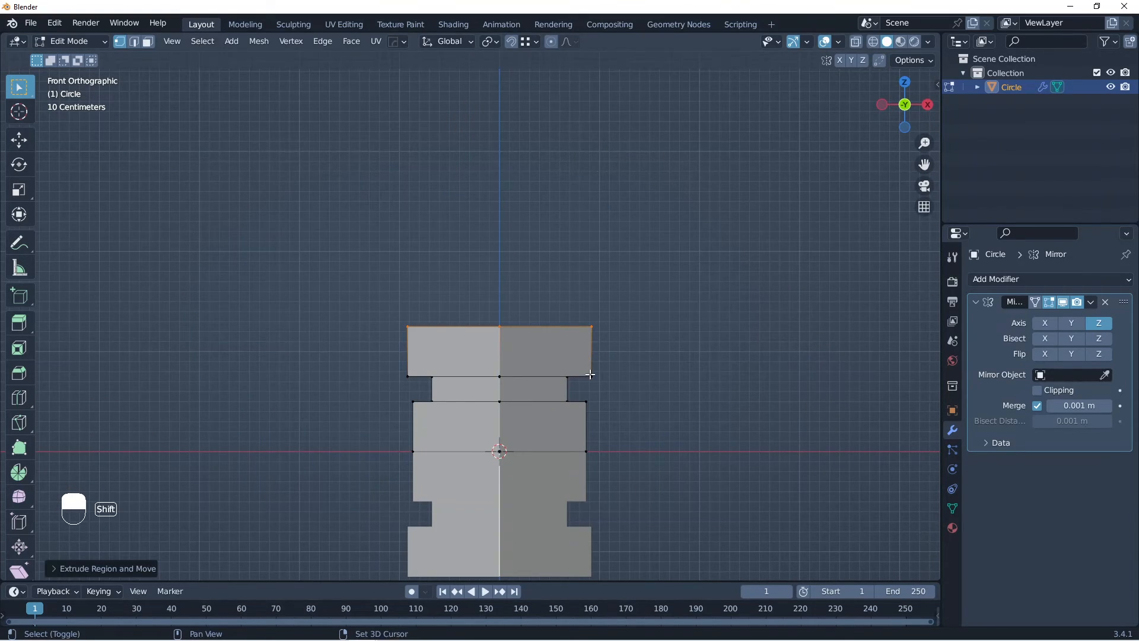
middle_drag(591, 374, 555, 350)
key(Tab)
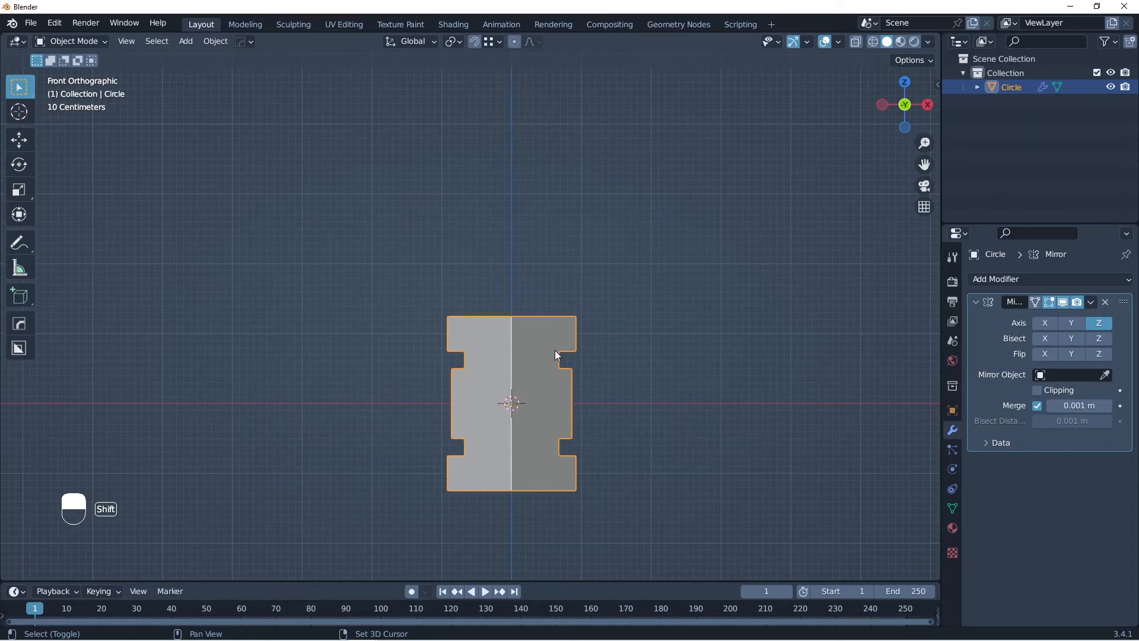
Step: Sketch a temporary curved annotation joining the upper and lower bands on one side, and erase it
mouse_move(578, 327)
mouse_down()
mouse_move(631, 322)
mouse_move(571, 473)
mouse_up()
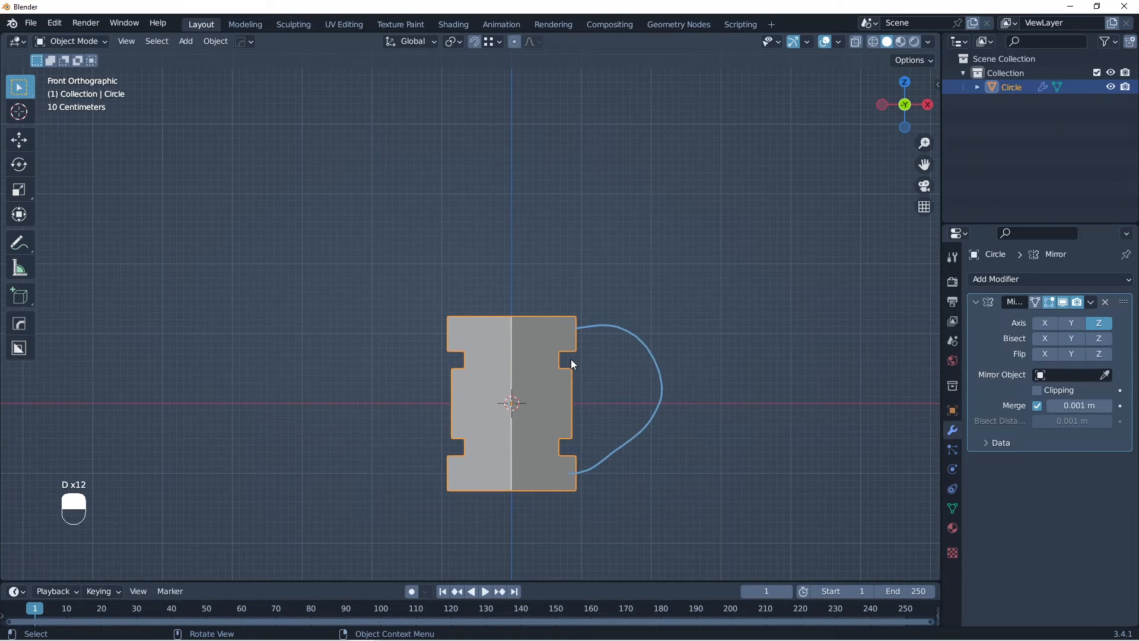
drag(571, 378, 571, 408)
mouse_move(574, 405)
right_down()
mouse_move(572, 394)
mouse_move(633, 457)
mouse_move(597, 352)
right_up()
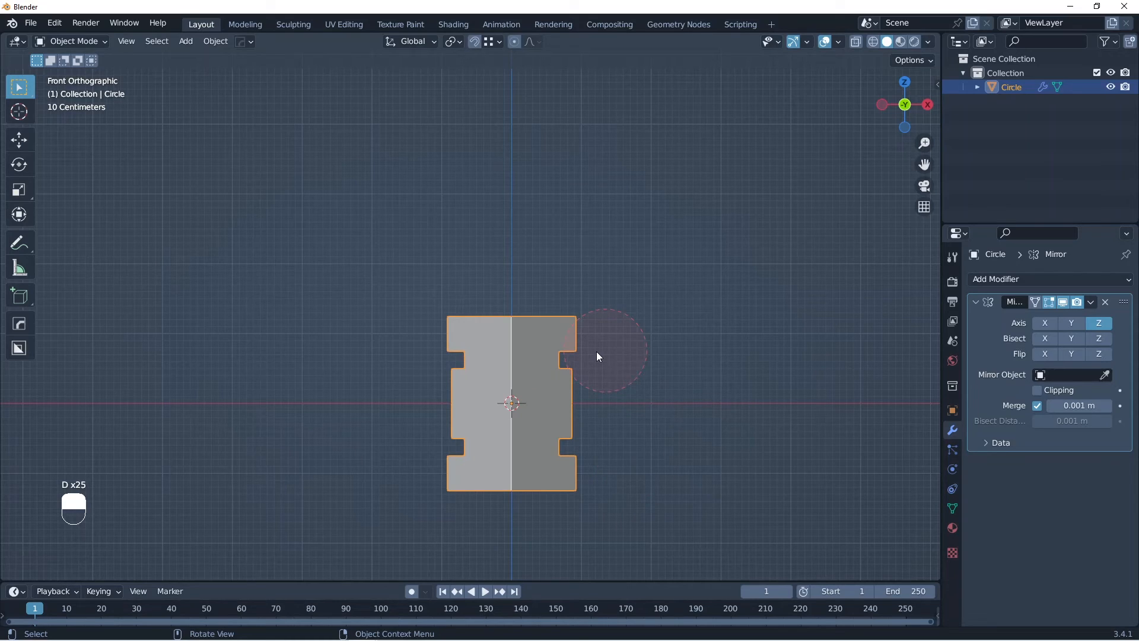
Step: Collapse the Mirror modifier's settings and add an Array modifier to the hexagonal mesh
middle_drag(596, 351, 574, 418)
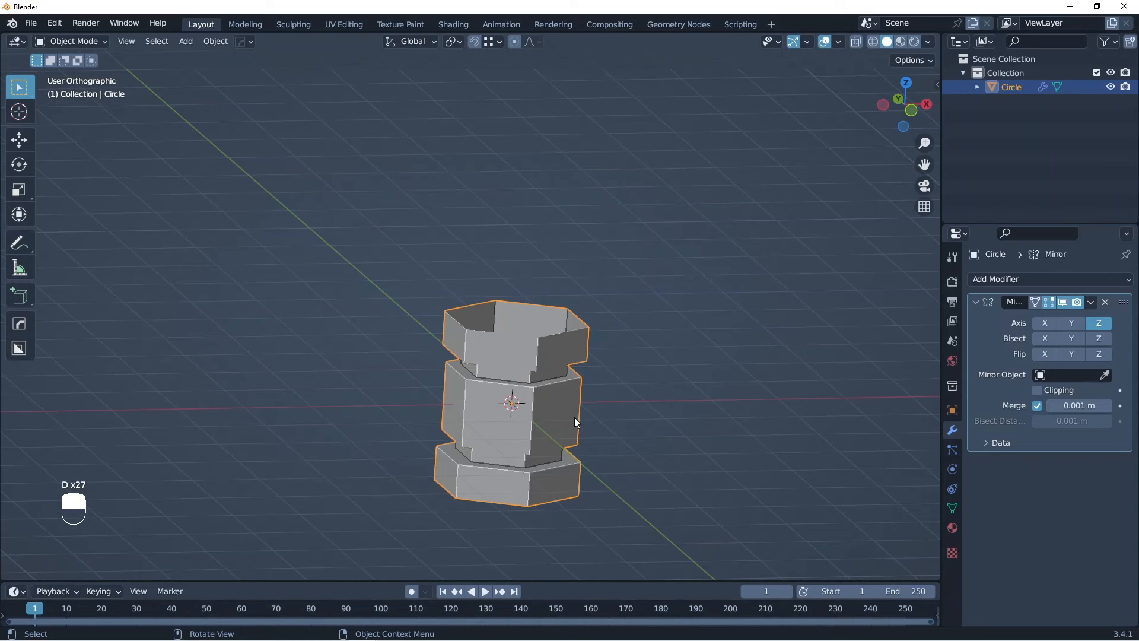
click(973, 301)
click(989, 280)
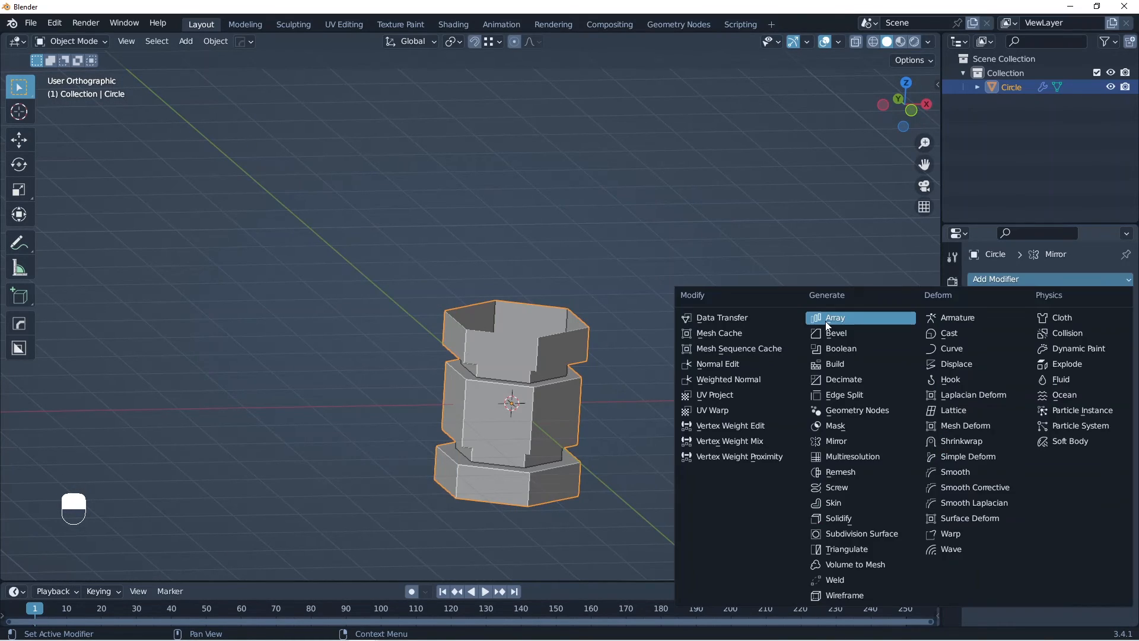
click(831, 319)
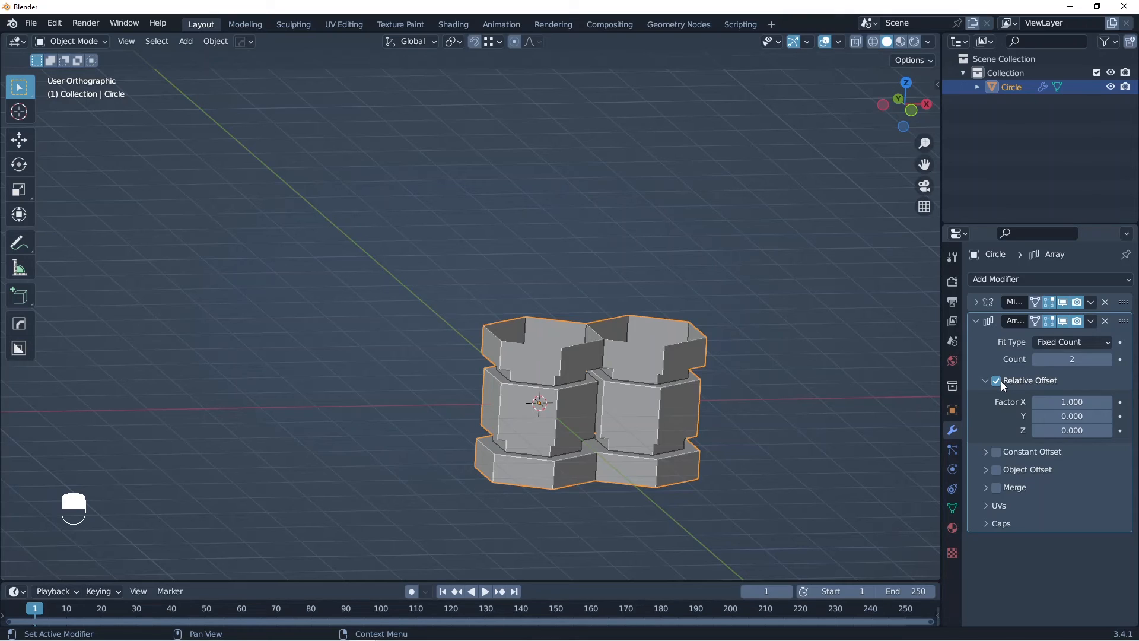
key(Tab)
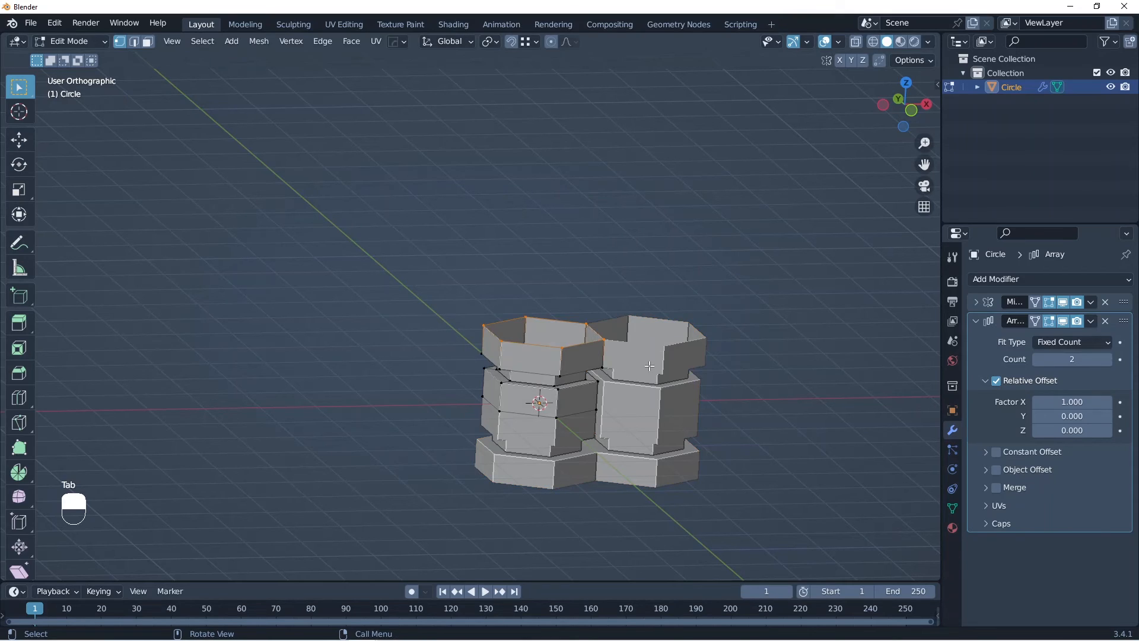
middle_drag(649, 366, 593, 395)
scroll(558, 415, up, 2)
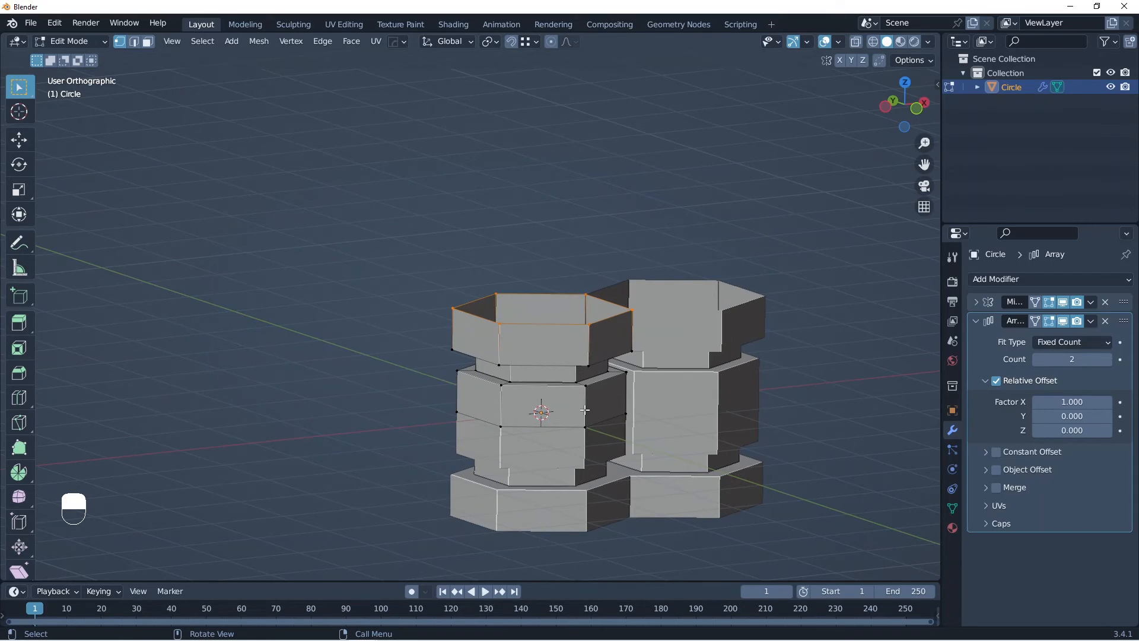
key(Tab)
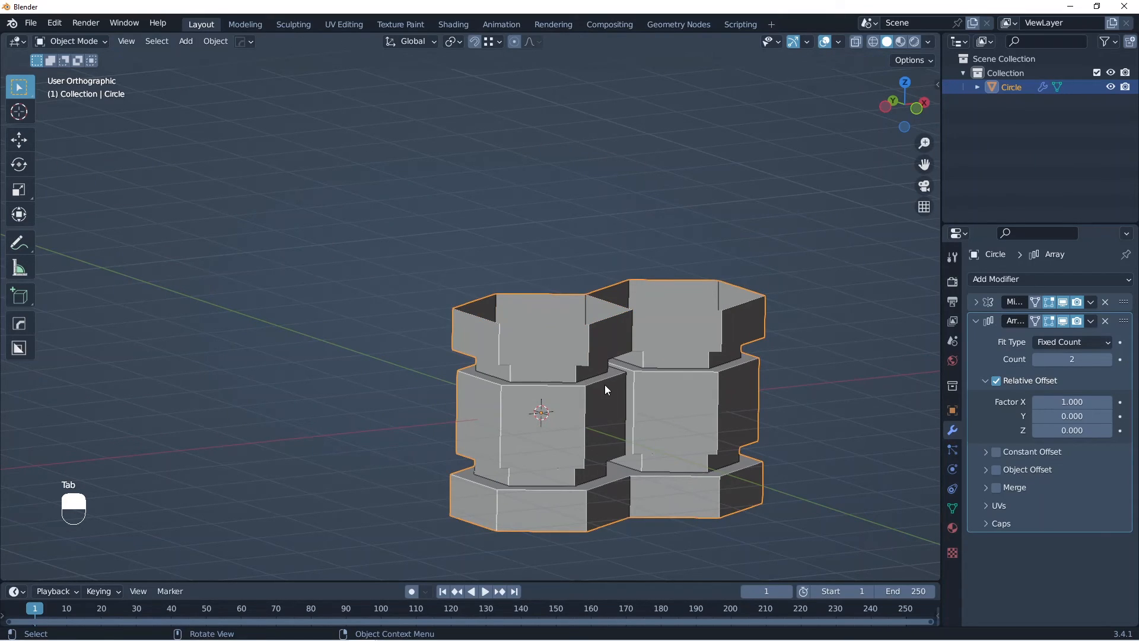
Step: Replace the Array modifier's relative offset with a constant offset of 0 m in X and 2.5 m in Z
click(998, 381)
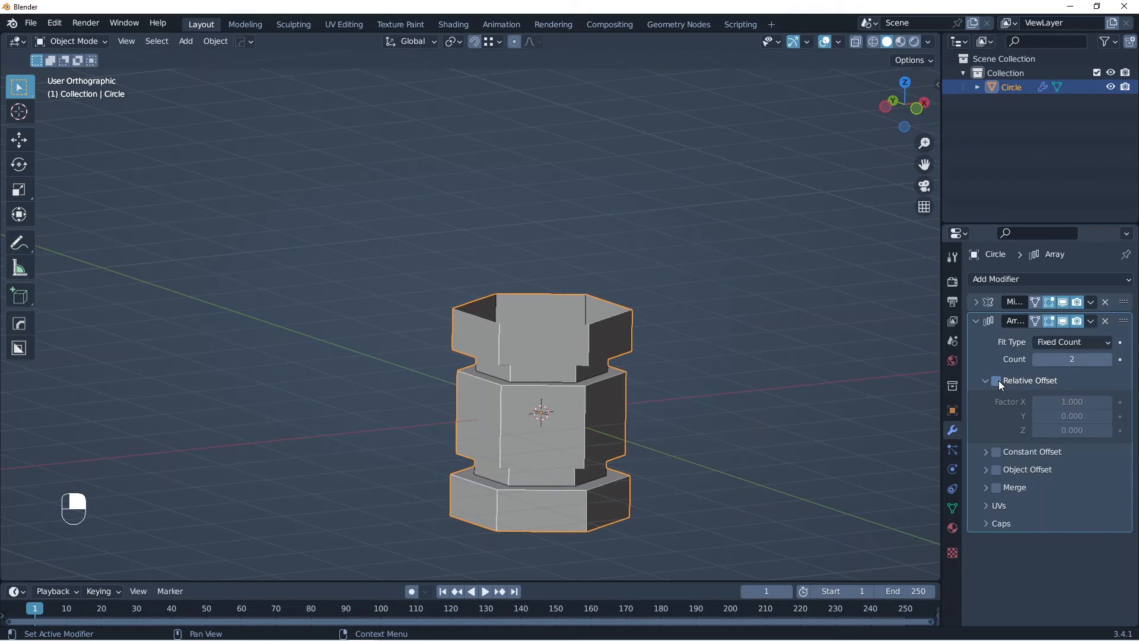
click(997, 453)
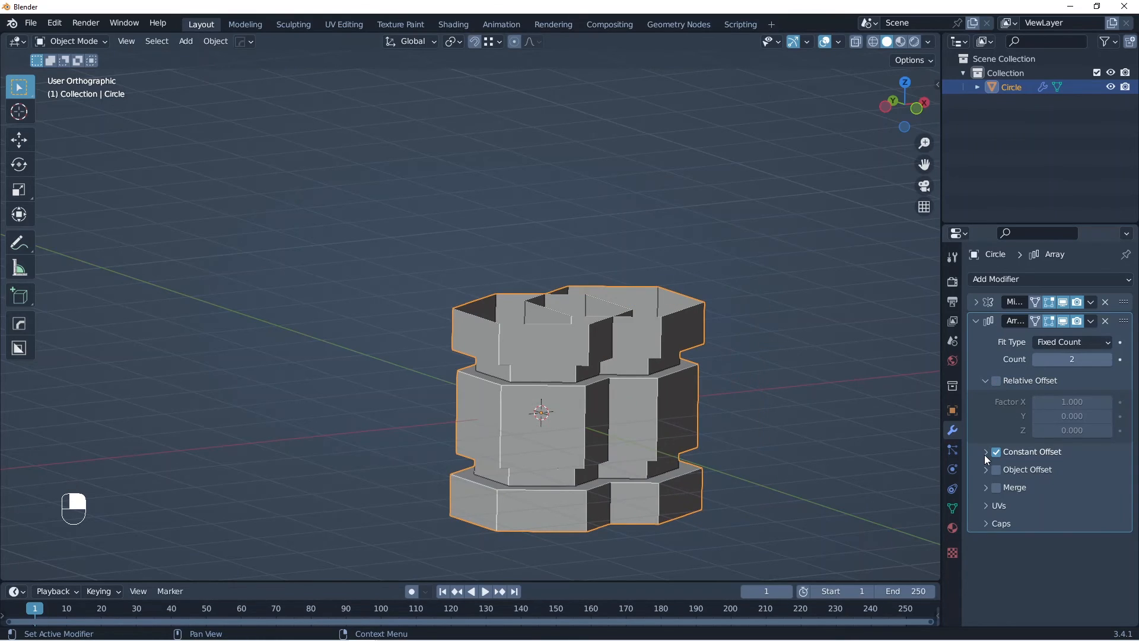
click(986, 452)
click(1072, 473)
text(0)
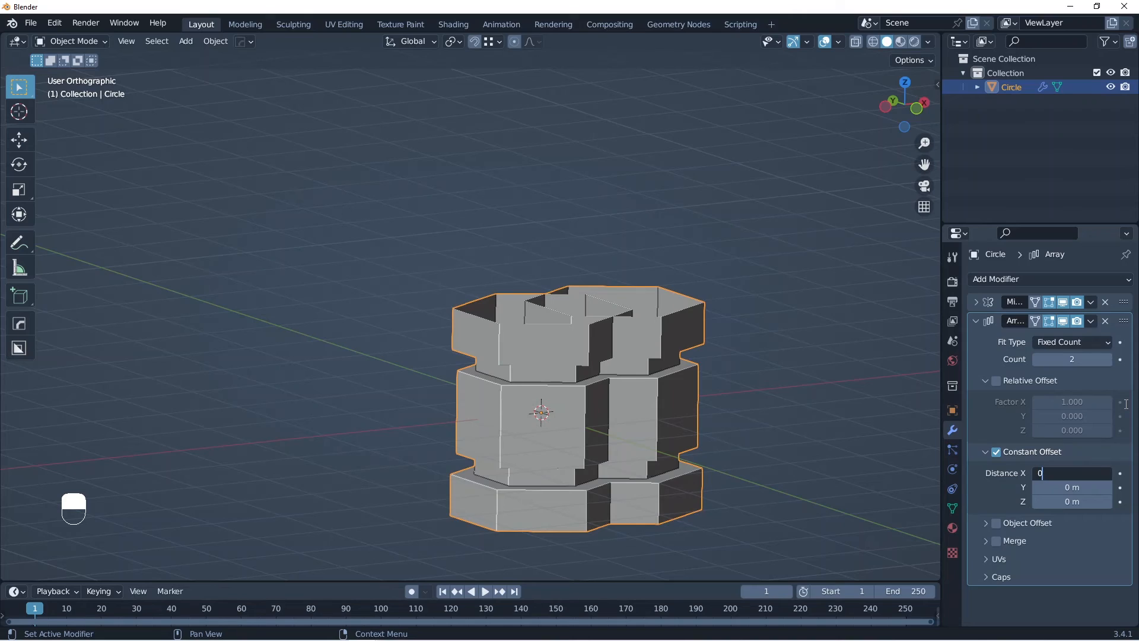
key(Return)
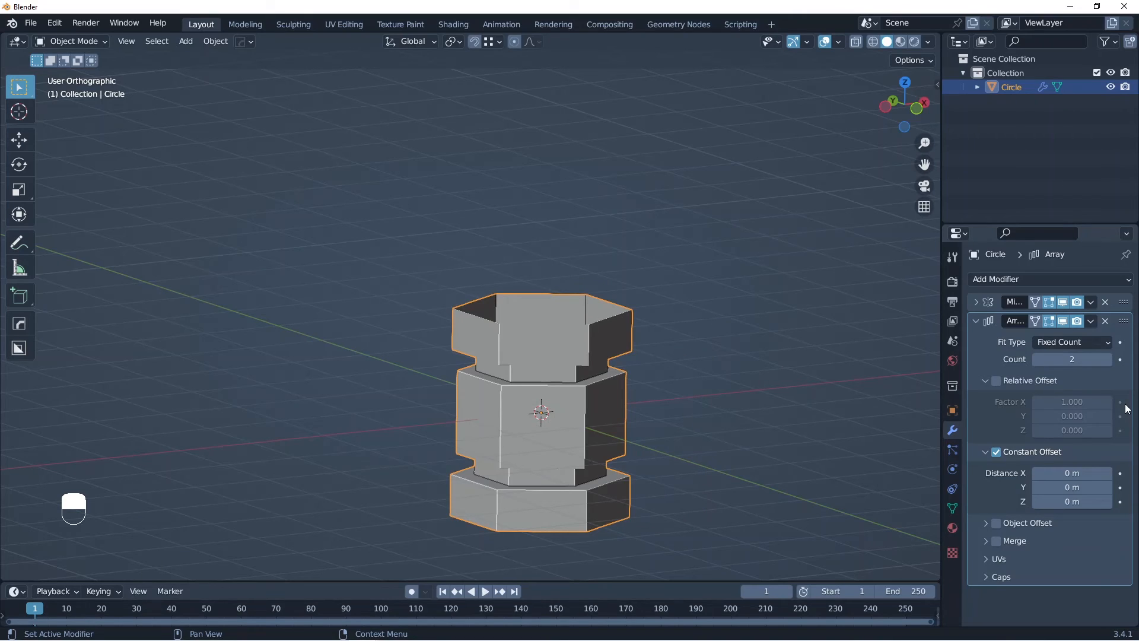
click(1071, 502)
text(2.5)
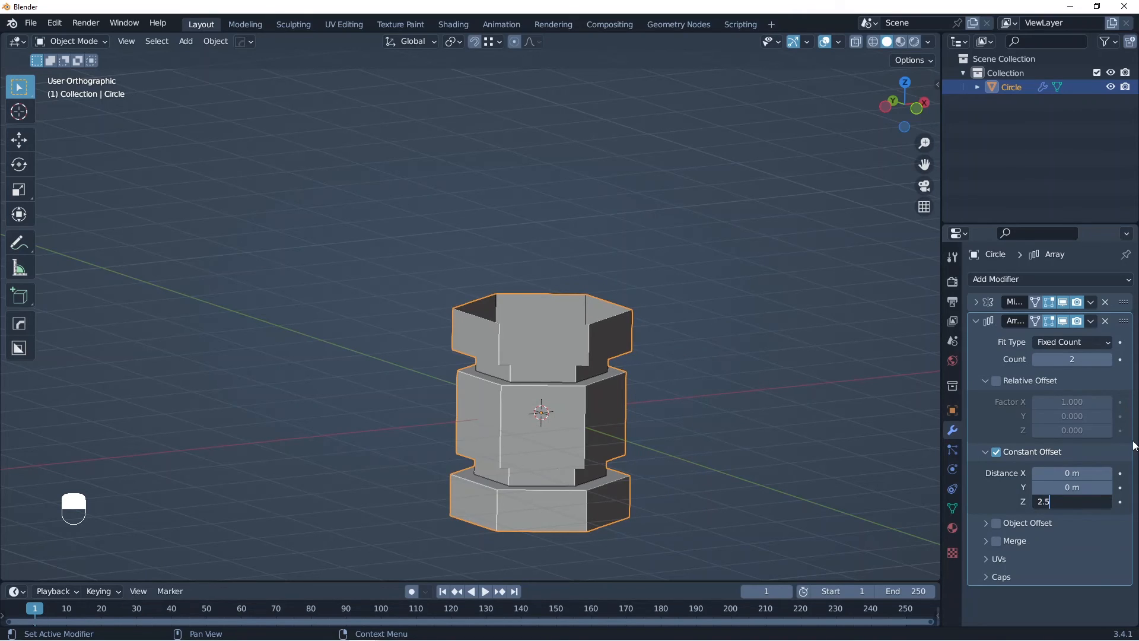
key(Return)
scroll(614, 334, down, 1)
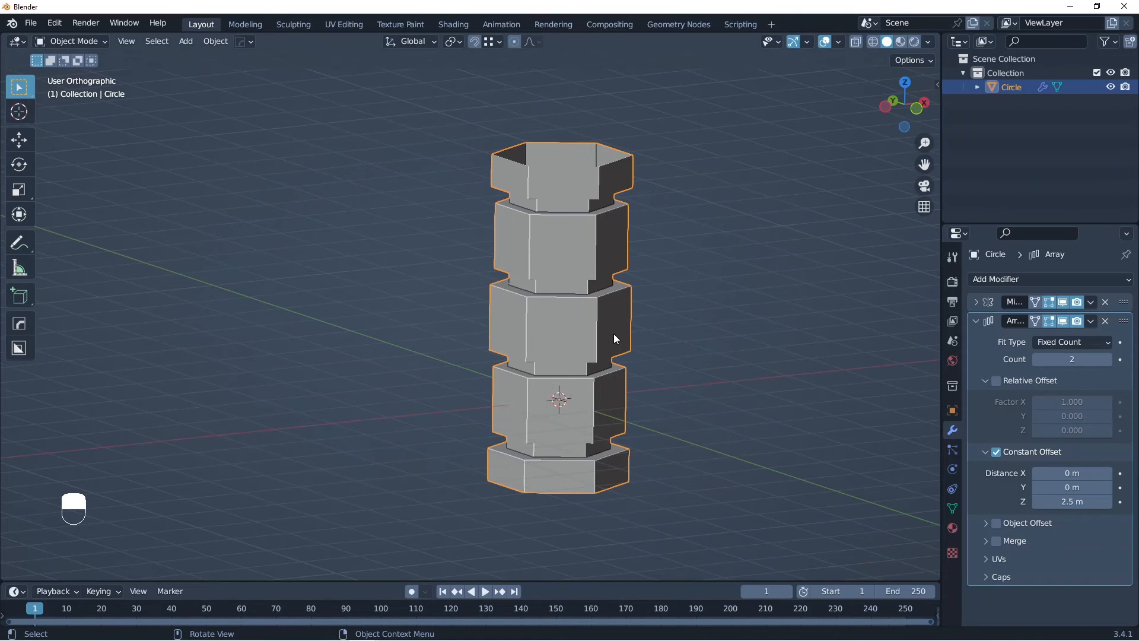
Step: Enable Merge on the Array modifier and set its count to 12
key(KP_1)
key(alt+z)
key(alt+z)
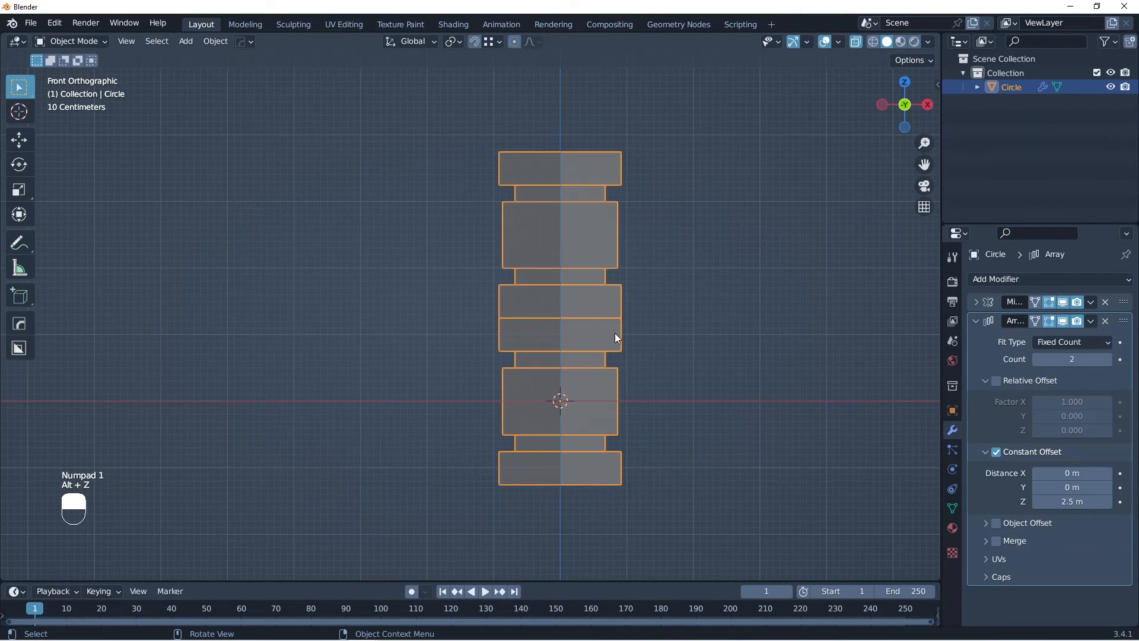
click(996, 541)
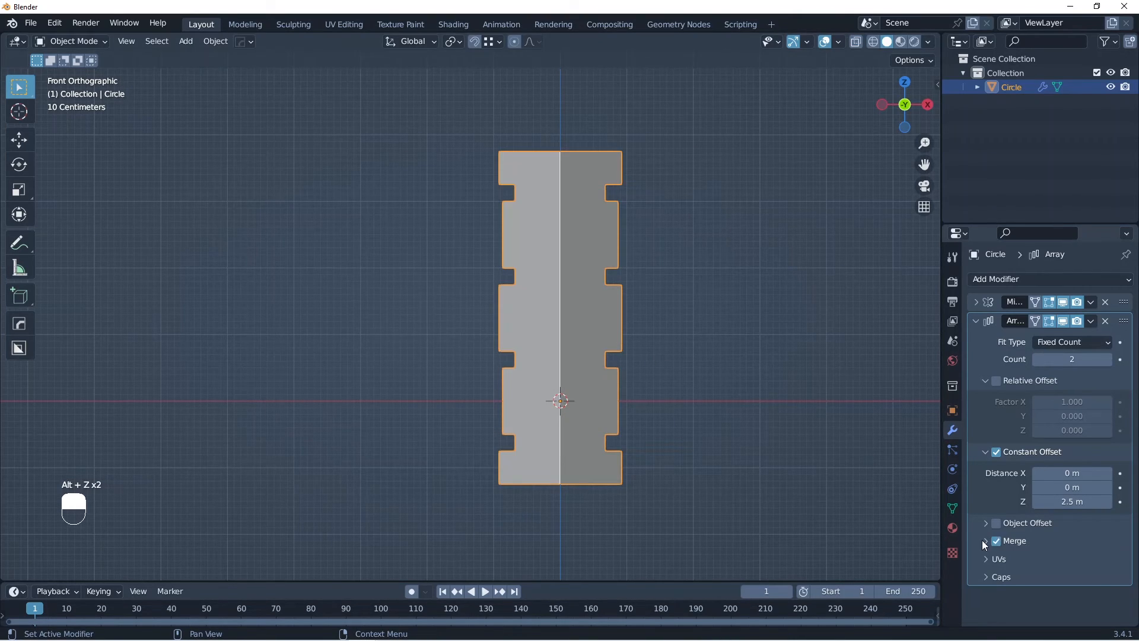
middle_drag(650, 371, 507, 421)
scroll(507, 422, down, 3)
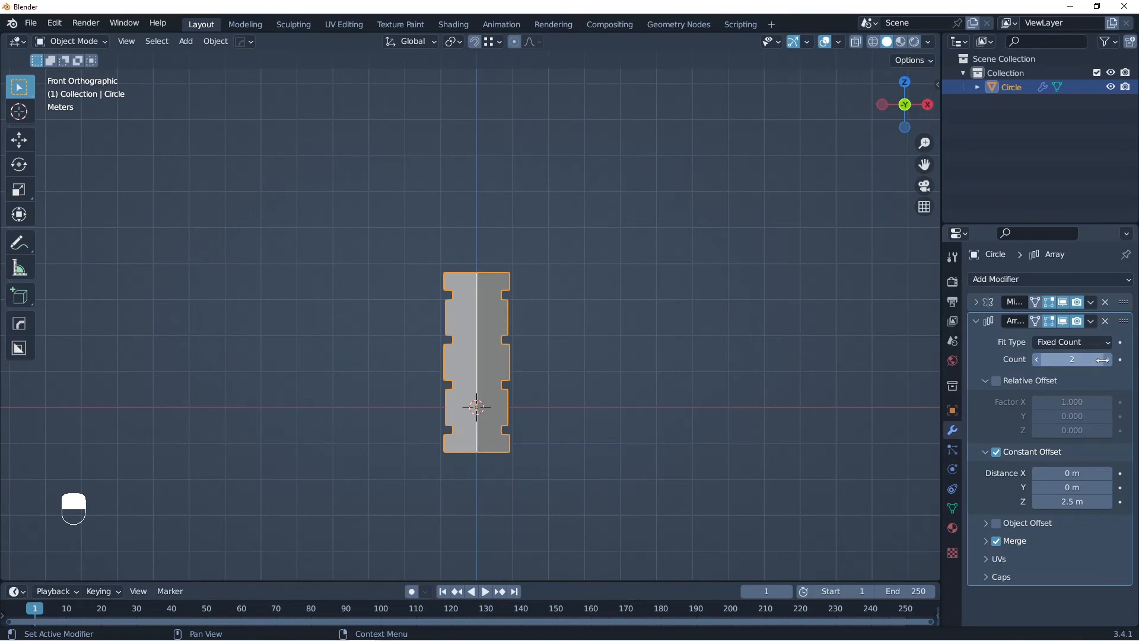
drag(1102, 360, 1110, 358)
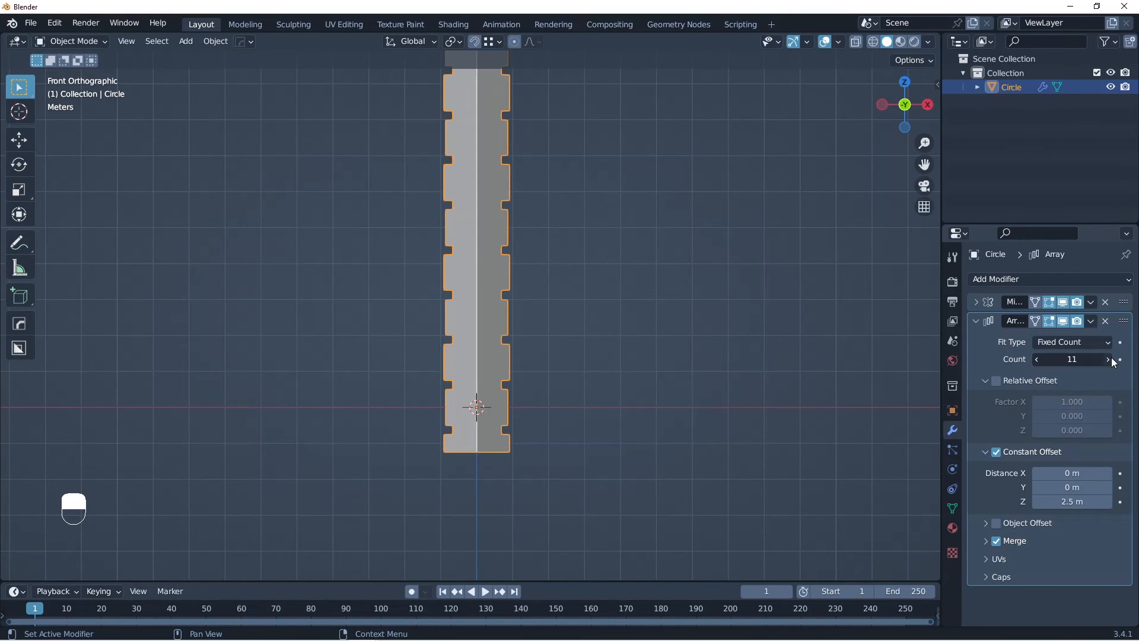
click(1112, 358)
scroll(514, 310, down, 6)
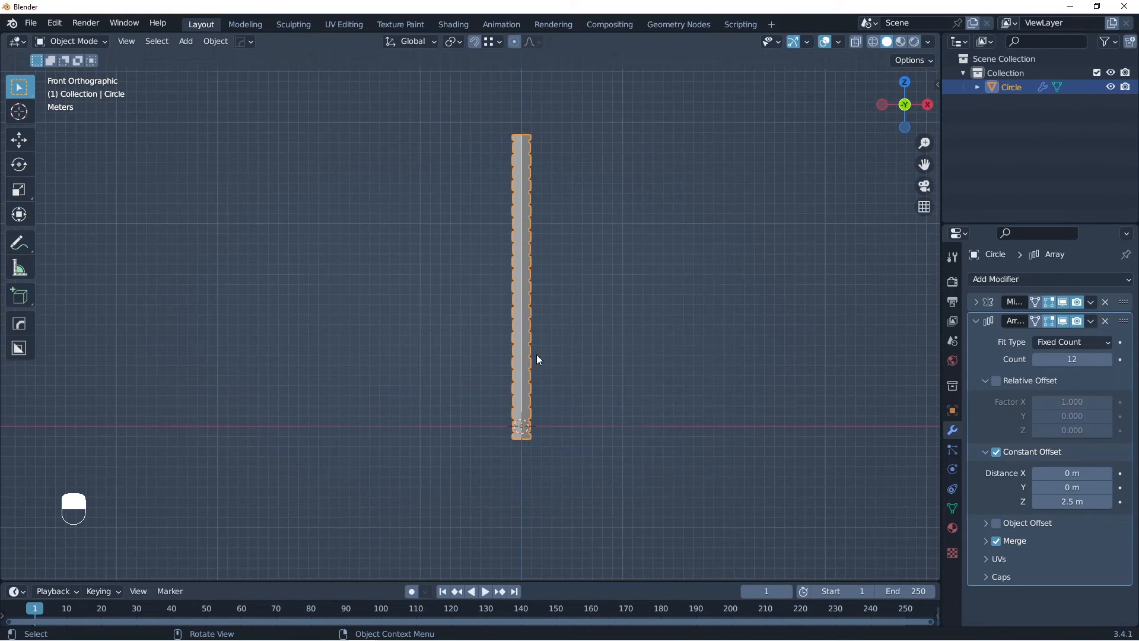
Step: Add a Bezier curve at the base of the hexagonal column
middle_drag(496, 331, 505, 474)
middle_drag(475, 415, 514, 409)
ctrl+middle_drag(514, 409, 532, 373)
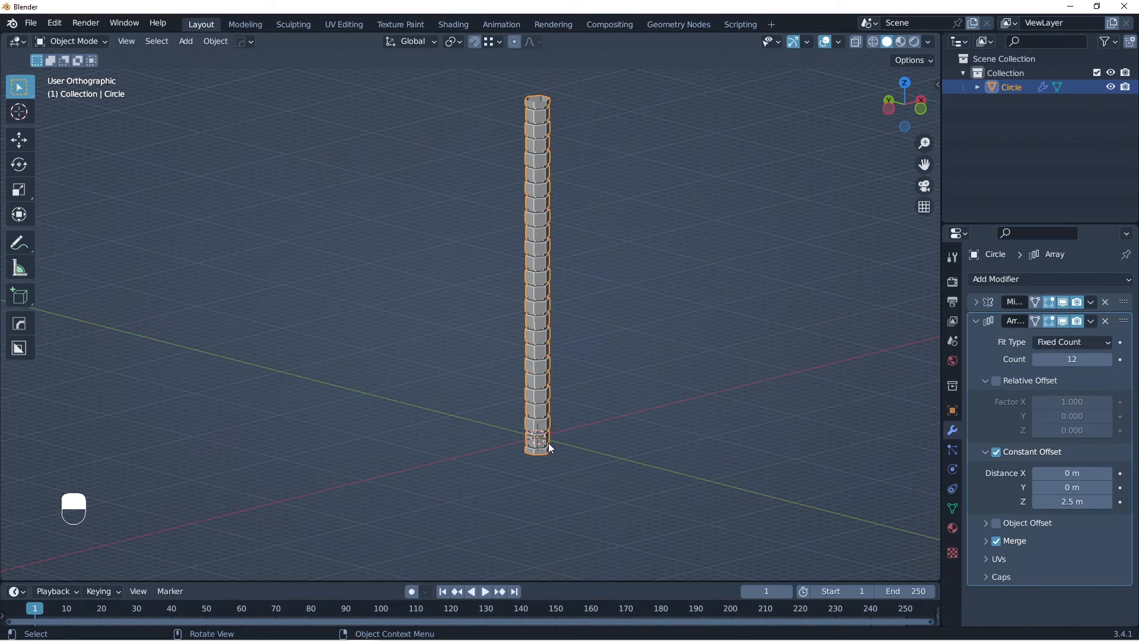
middle_drag(550, 444, 525, 382)
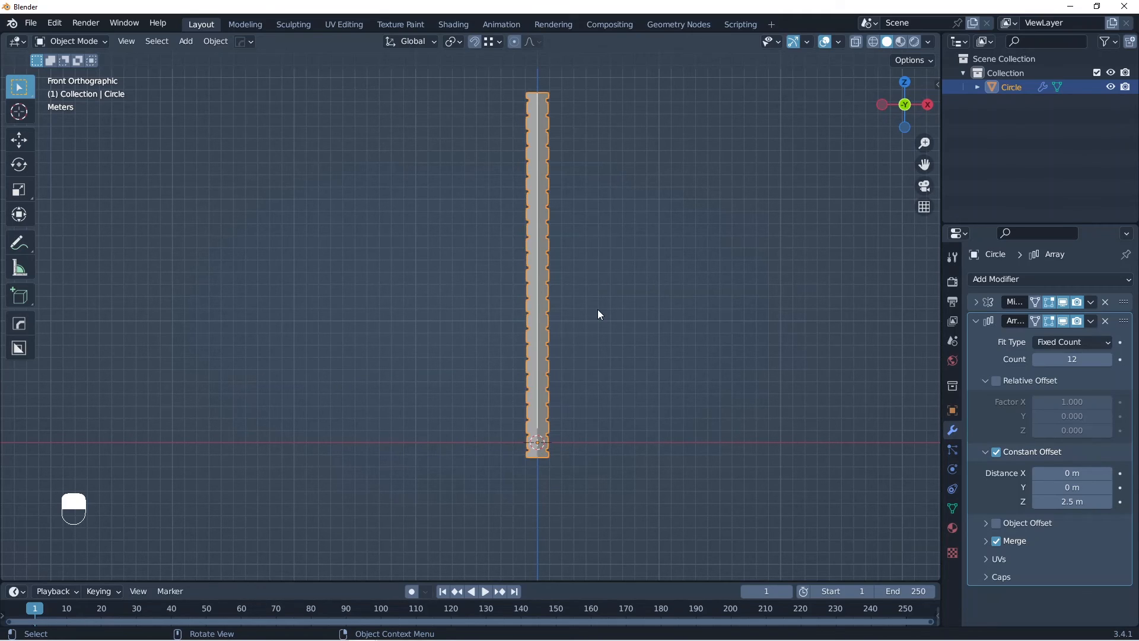
key(shift+a)
mouse_move(542, 366)
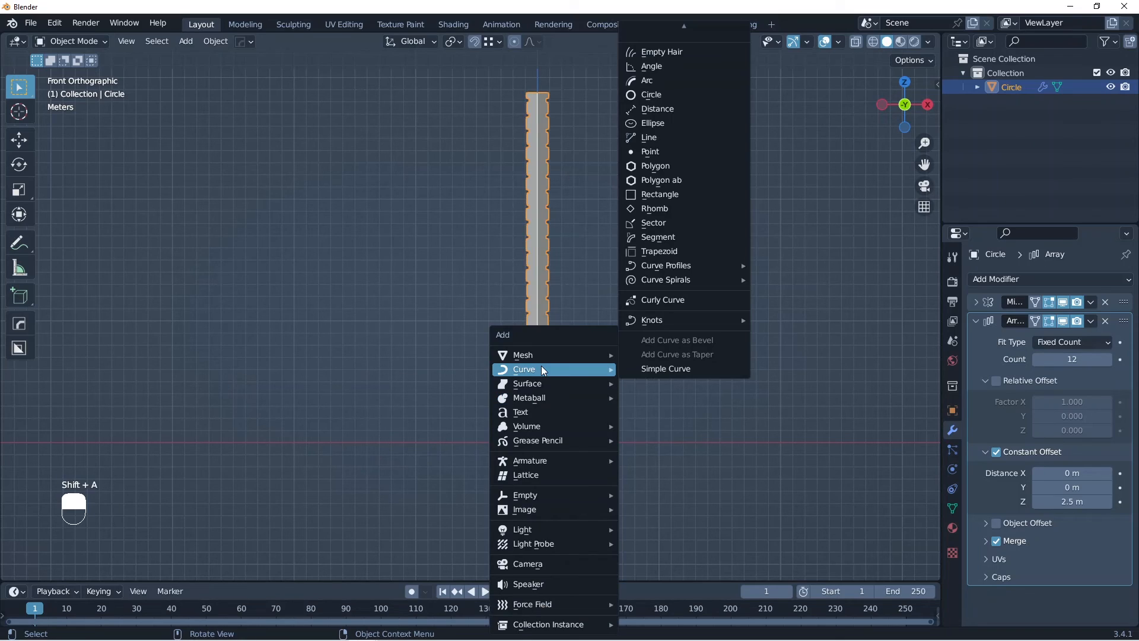
mouse_move(691, 11)
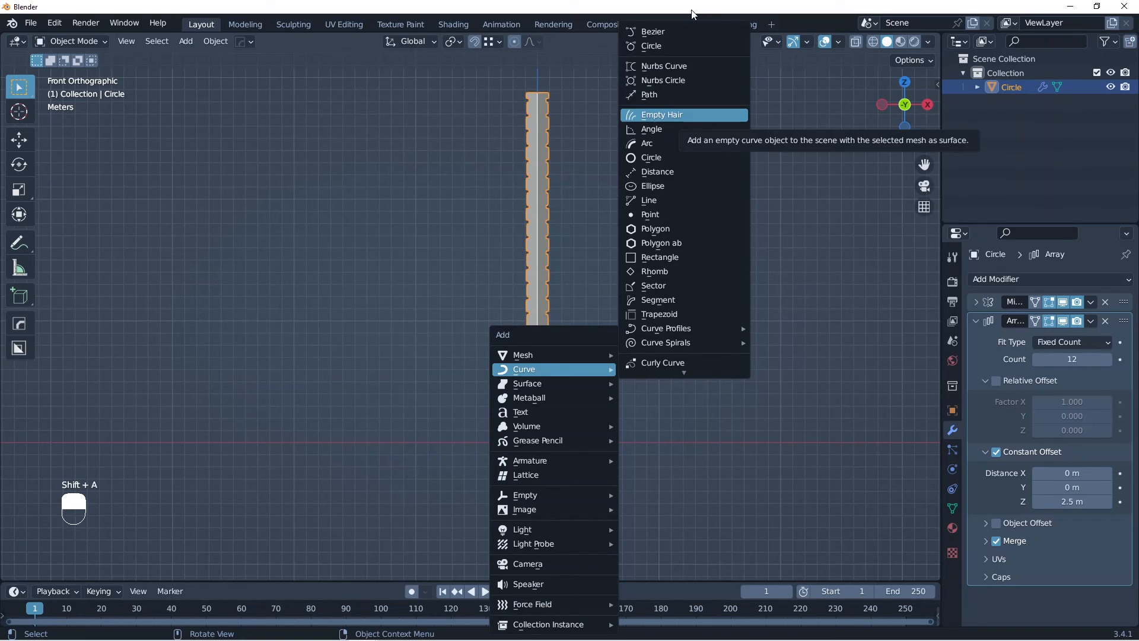
click(663, 29)
Step: Hide the hexagonal column and select the Bezier curve, with X-ray enabled
scroll(540, 517, up, 3)
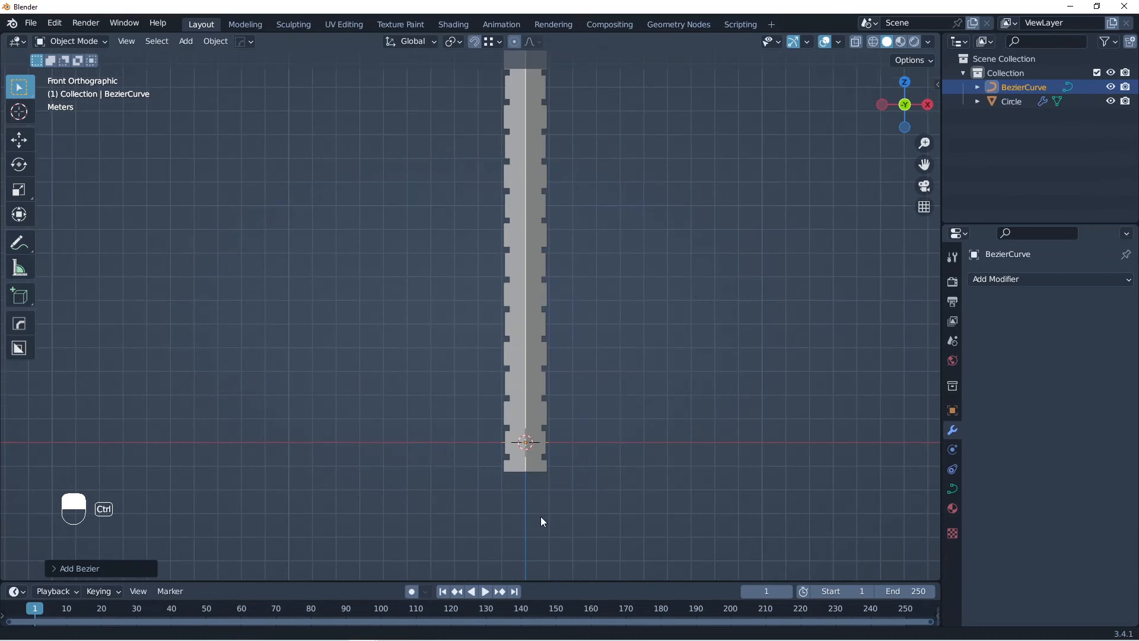
middle_drag(521, 437, 507, 488)
key(shift+h)
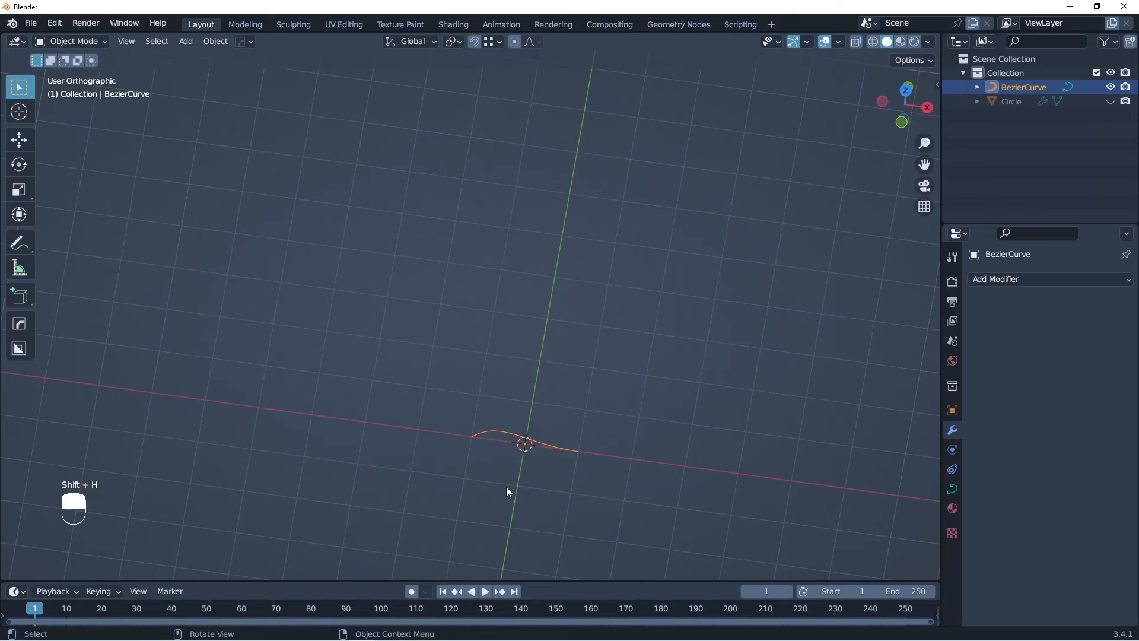
key(alt+h)
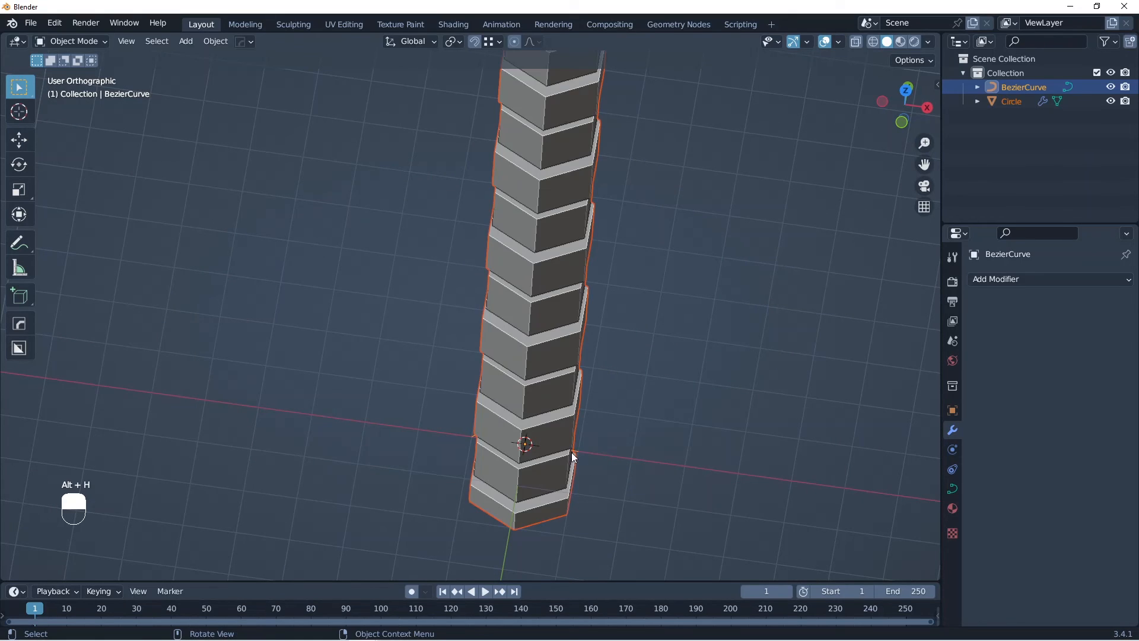
middle_drag(571, 452, 414, 443)
click(399, 421)
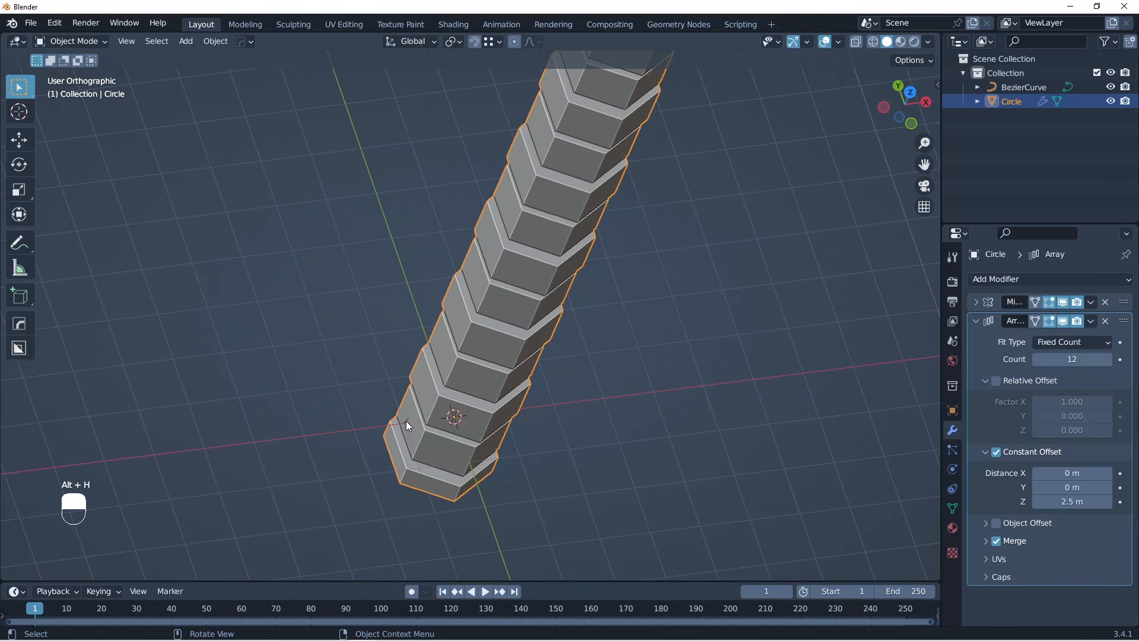
key(alt+z)
mouse_move(486, 429)
middle_down()
mouse_move(468, 413)
mouse_move(499, 411)
middle_up()
key(h)
click(544, 509)
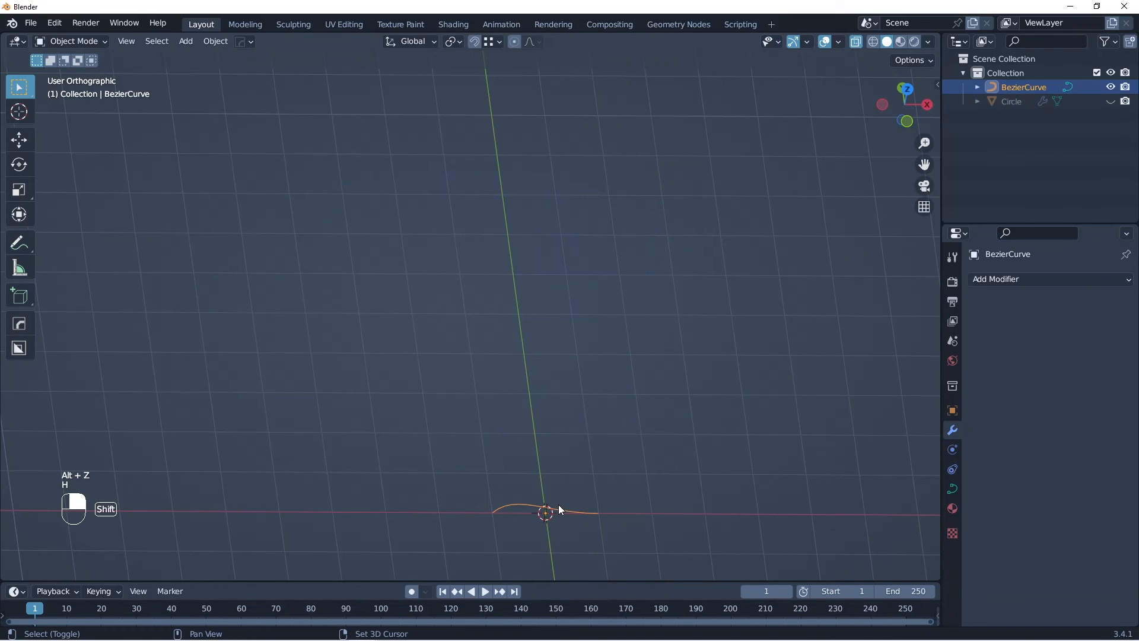
Step: Rotate all control points of the Bezier curve about the global X axis so it stands upright in the front view
shift+middle_drag(558, 504, 539, 356)
middle_drag(511, 408, 574, 391)
key(Tab)
key(KP_1)
shift+middle_drag(574, 391, 566, 428)
key(a)
key(r)
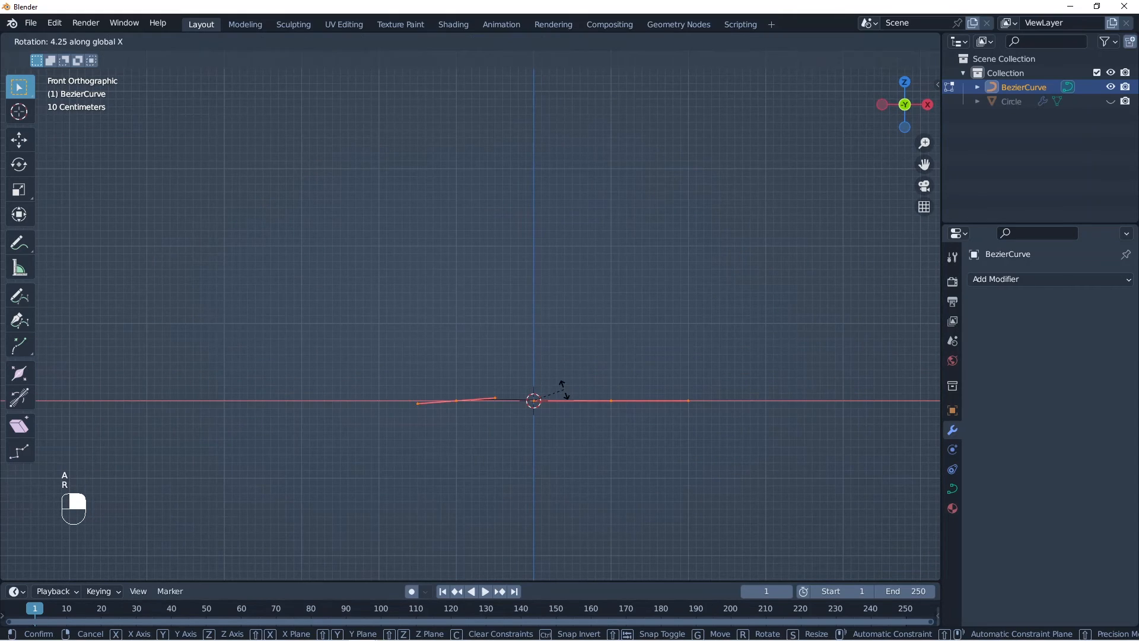
click(571, 389)
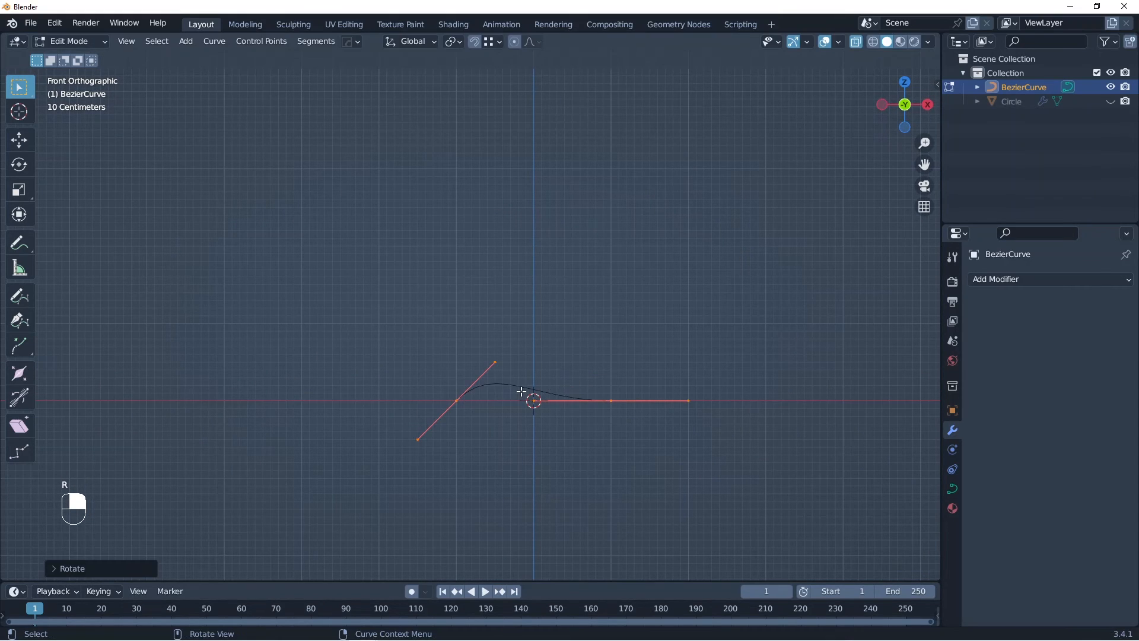
Step: Rotate the curve's control point on the negative X side and move it up past the Z axis as the upper end
click(461, 395)
ctrl+middle_drag(514, 382, 515, 400)
key(r)
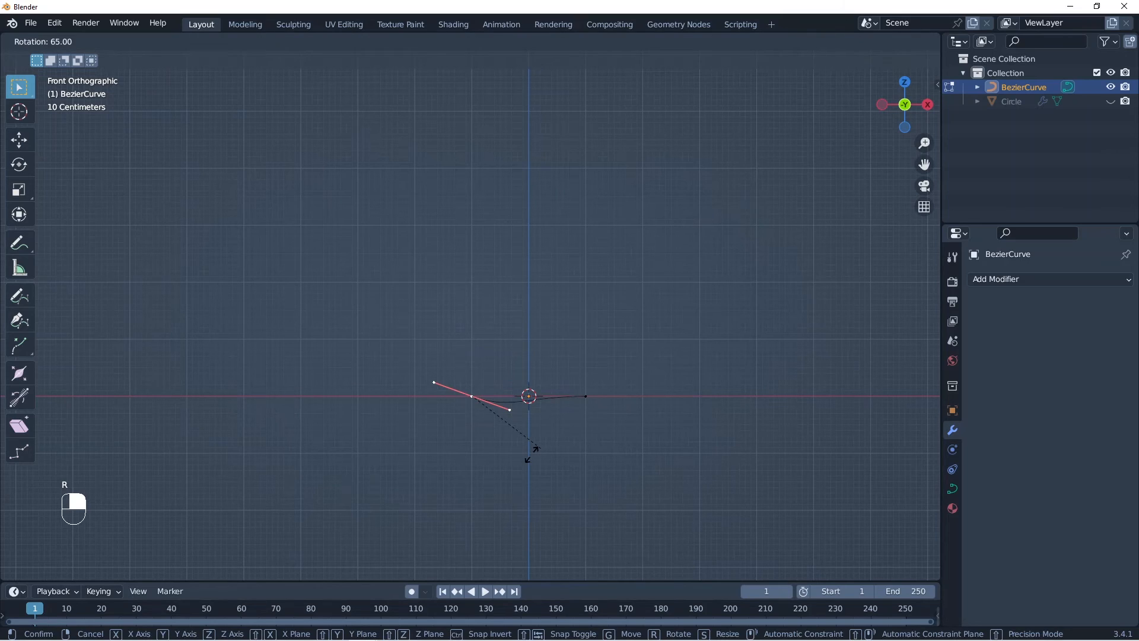
click(533, 452)
key(g)
click(625, 236)
Step: Rotate the curve's lower control point so the curve rises in a smooth arc, and return to Object Mode
click(586, 395)
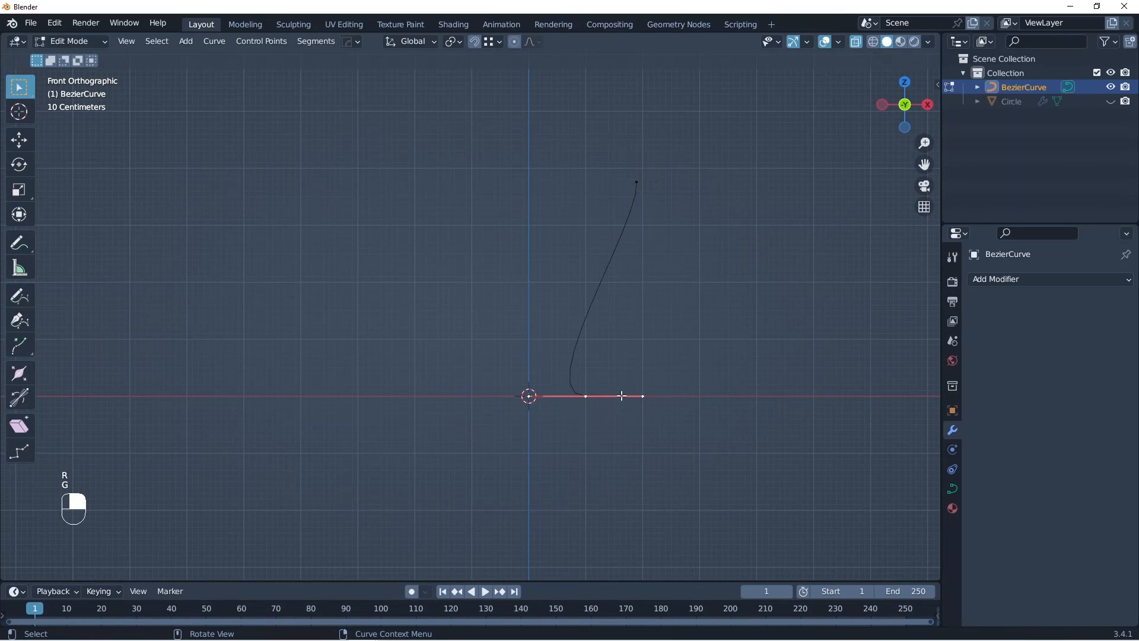
key(r)
click(551, 437)
key(Tab)
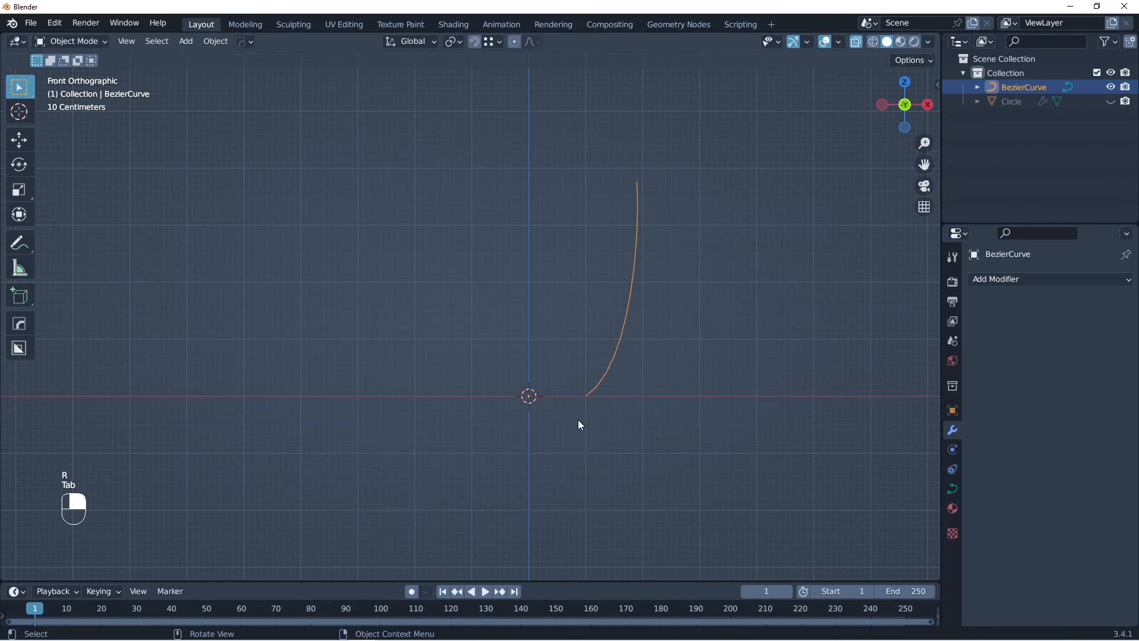
Step: Move the curve's upper control point farther out in the positive X direction
scroll(579, 419, down, 5)
shift+middle_drag(601, 386, 599, 448)
key(Tab)
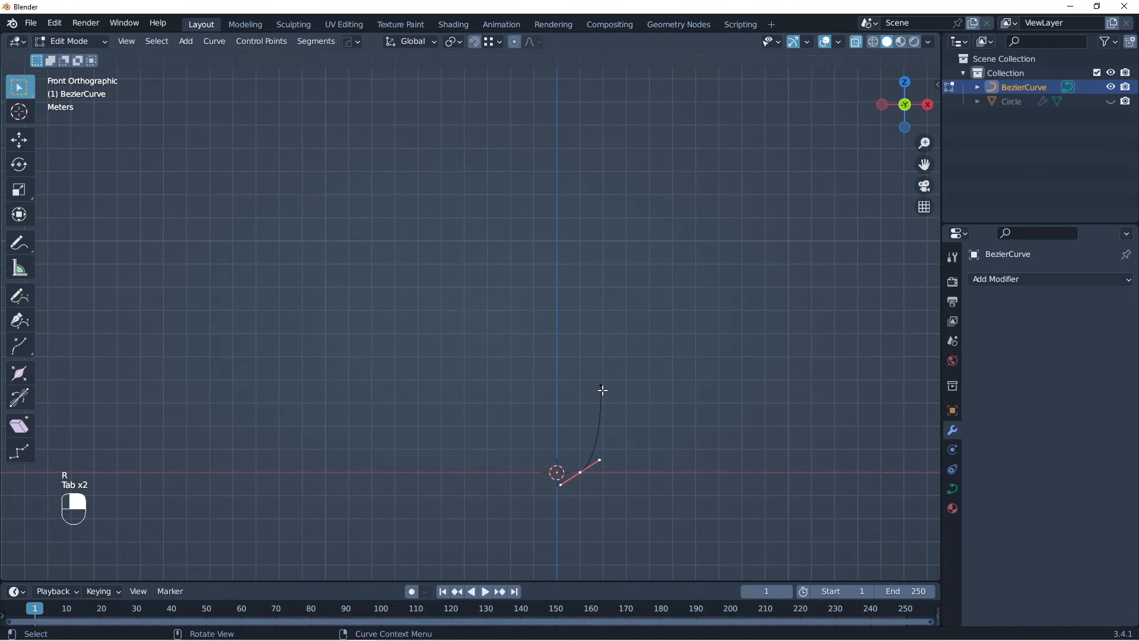
click(603, 391)
key(g)
click(654, 395)
Step: Extrude a new control point upward and inward from the curve's upper end, rotate it, and lengthen its handles
key(e)
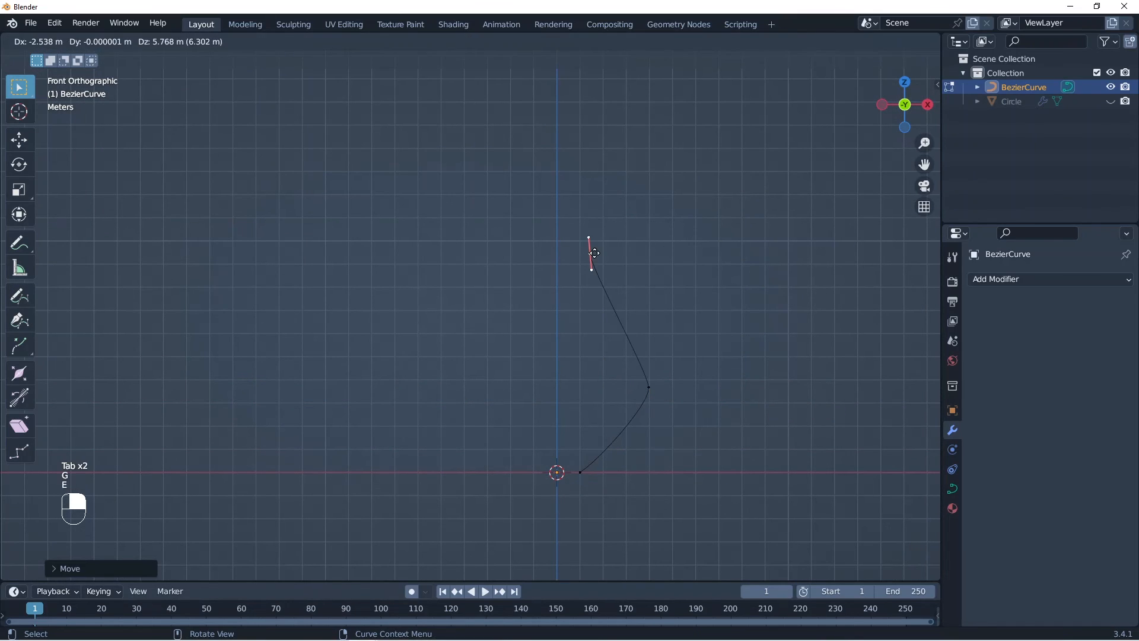
click(635, 259)
key(r)
click(647, 206)
key(s)
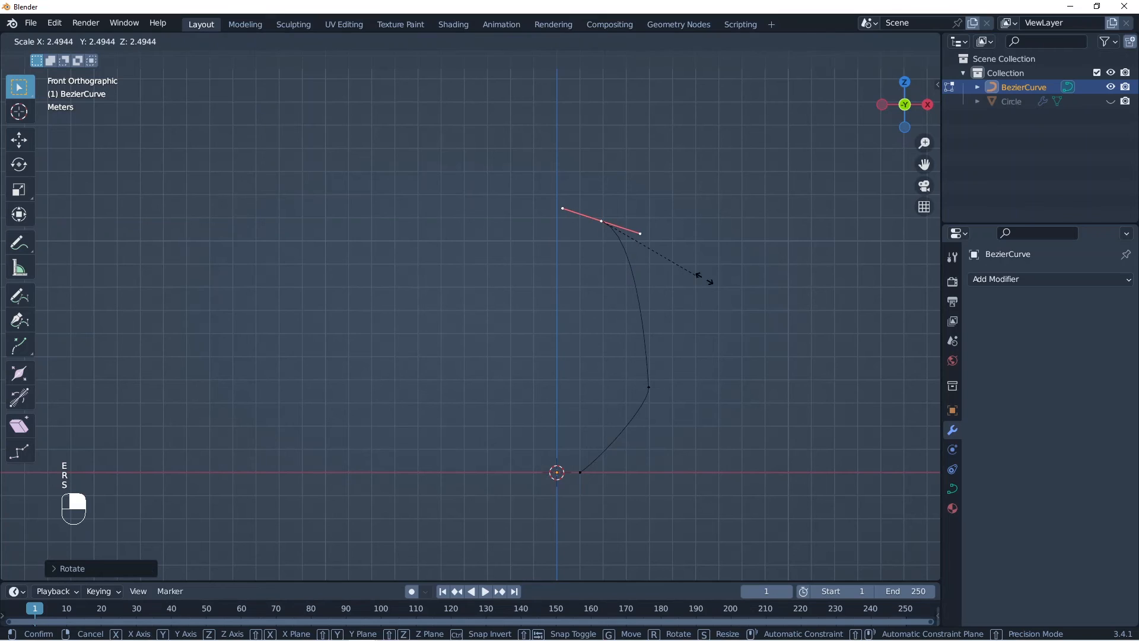
click(719, 288)
Step: Lengthen the middle control point's handles and move the point about 2.73 m along the global Y axis
click(647, 396)
key(s)
click(695, 406)
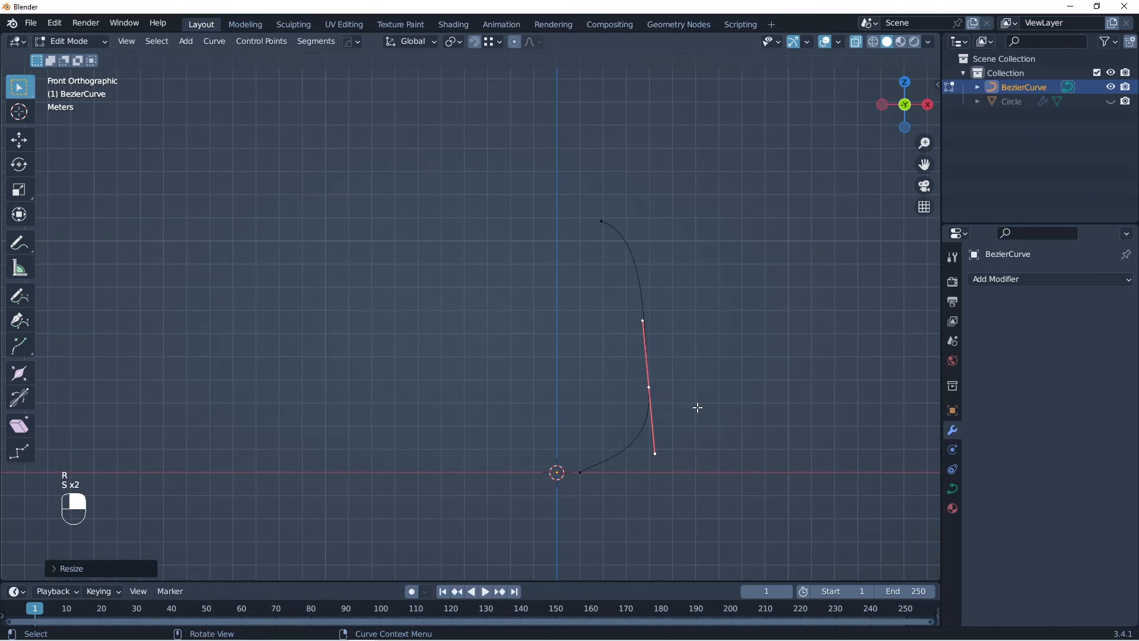
middle_drag(699, 407, 671, 411)
key(g)
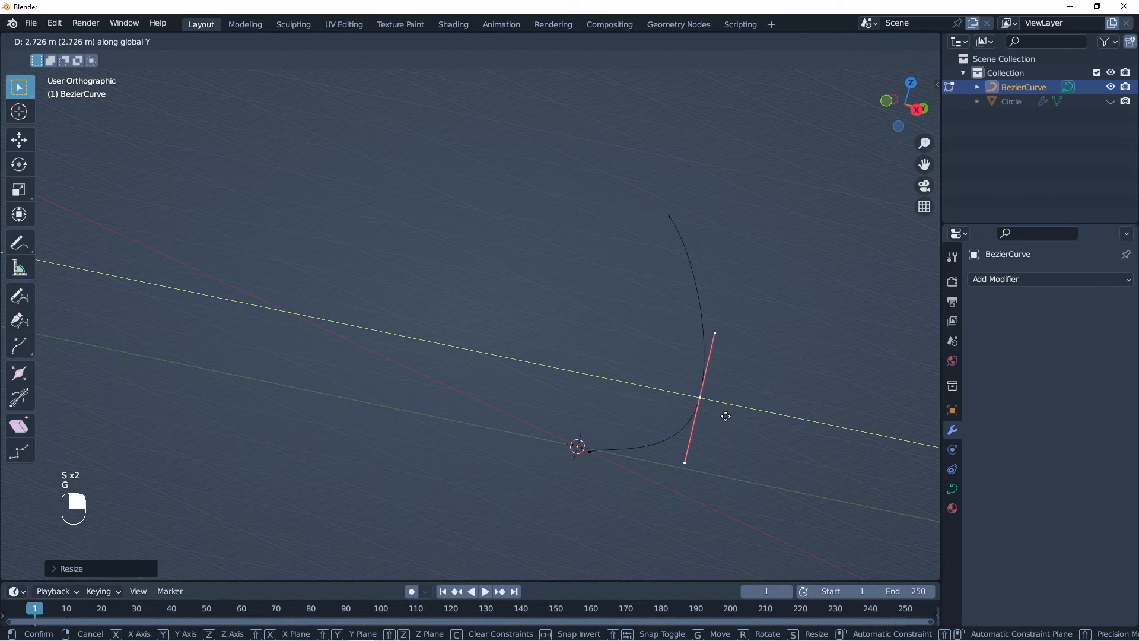
click(725, 416)
Step: Return to Object Mode with X-ray off and unhide the hexagonal column
key(Tab)
key(alt+z)
key(alt+h)
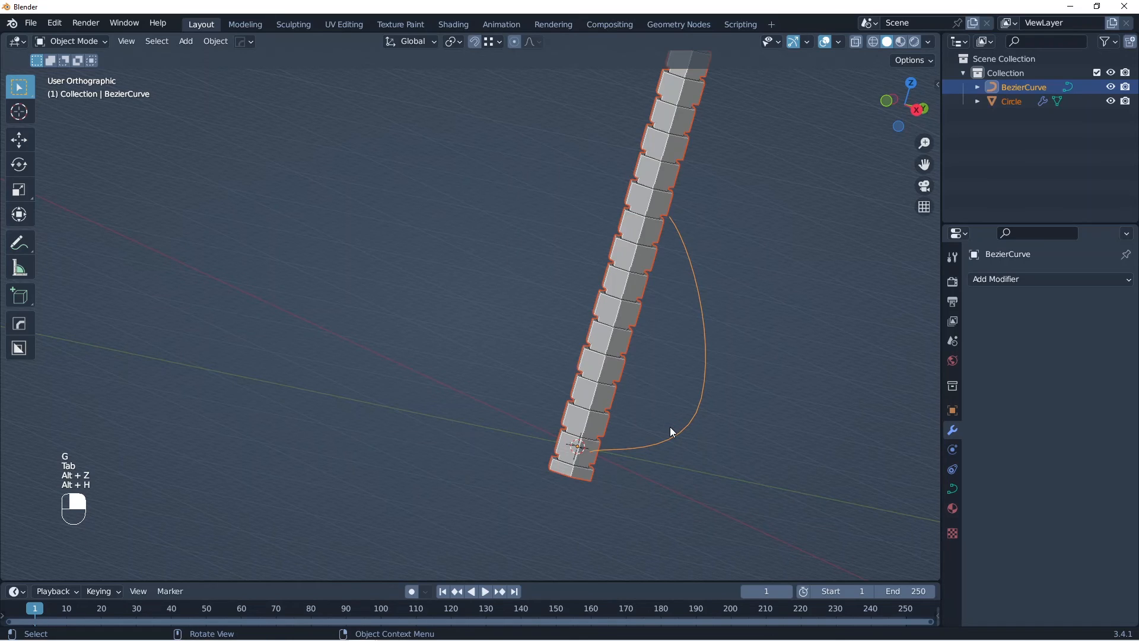
key(KP_0)
key(KP_1)
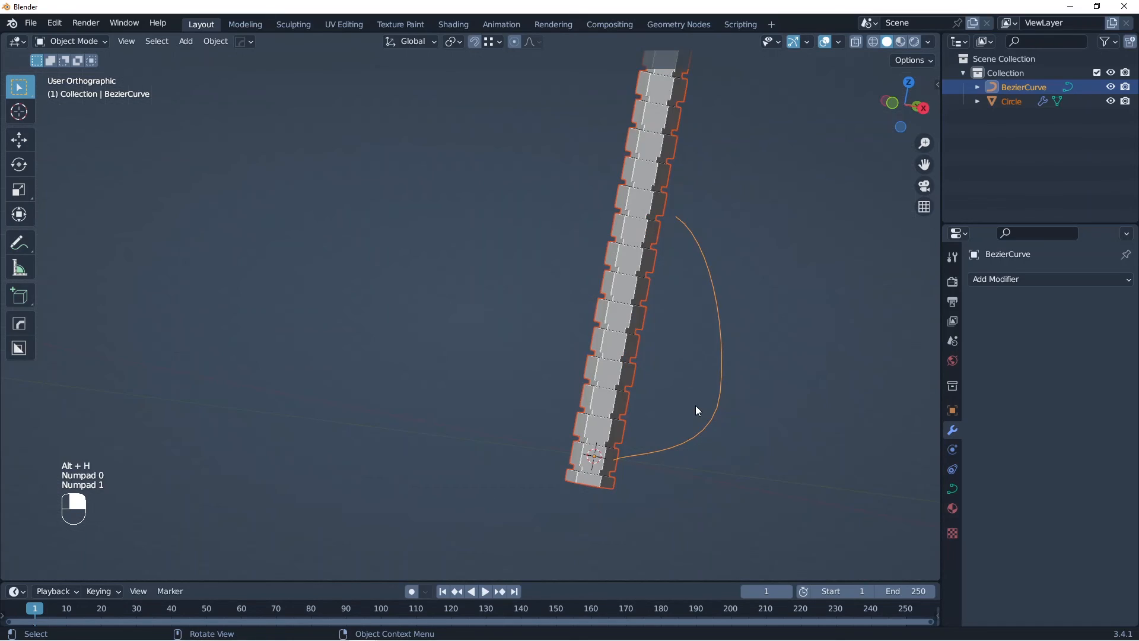
Step: In front view, scale all of the Bezier curve's control points up and move them about 4 m up so the lower end meets the column's base
ctrl+click(632, 363)
ctrl+middle_drag(663, 401, 597, 392)
shift+middle_drag(597, 392, 482, 401)
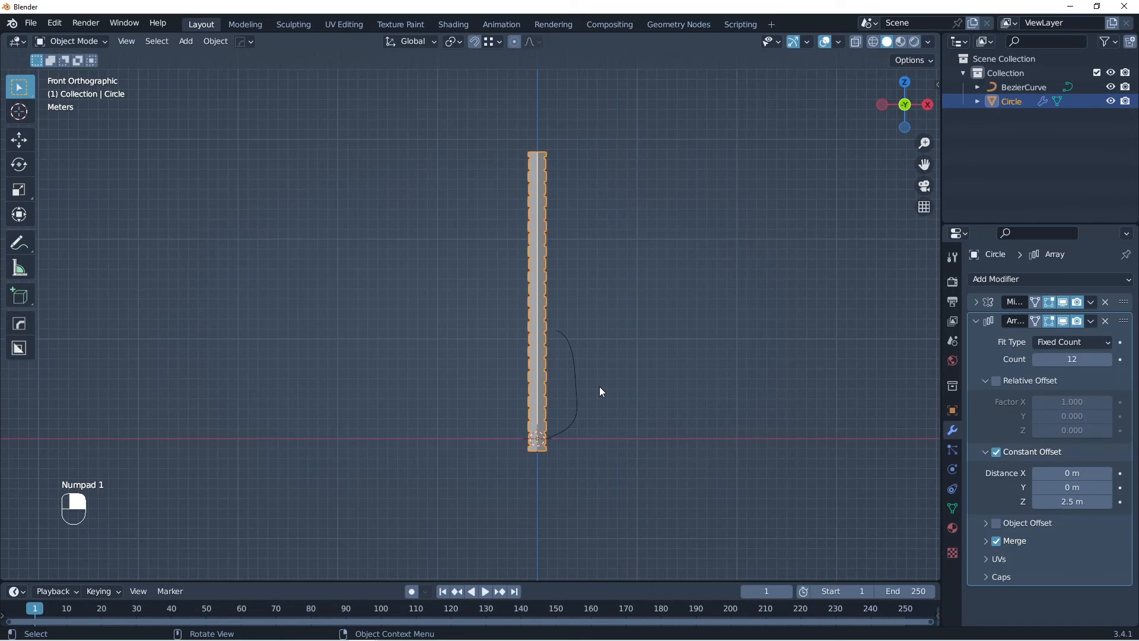
click(582, 387)
key(Tab)
key(a)
key(s)
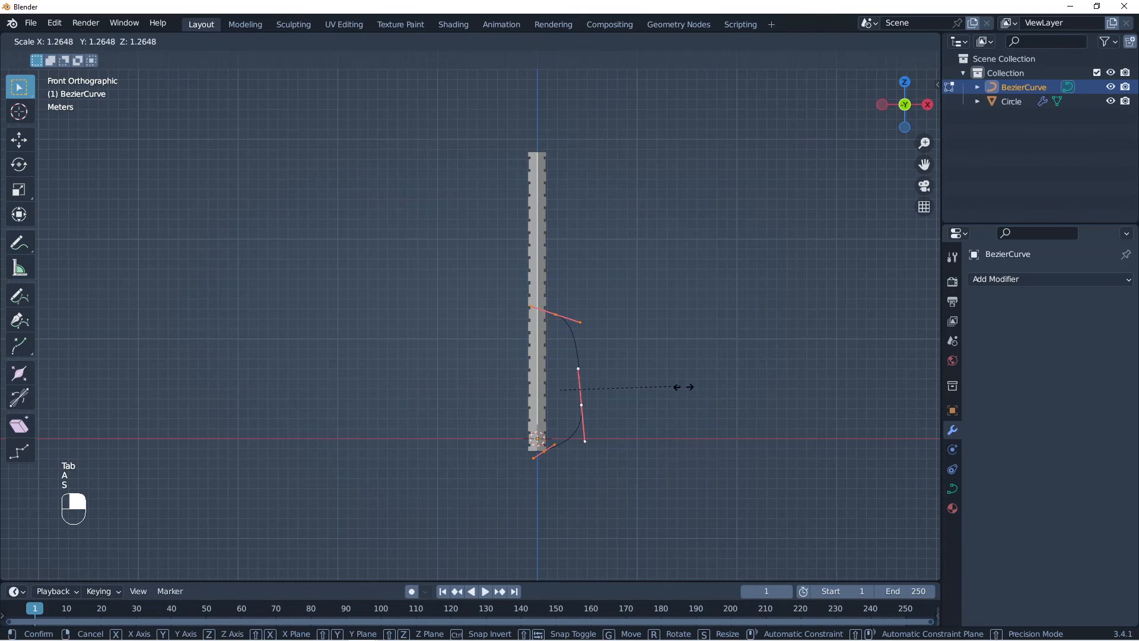
click(723, 400)
key(g)
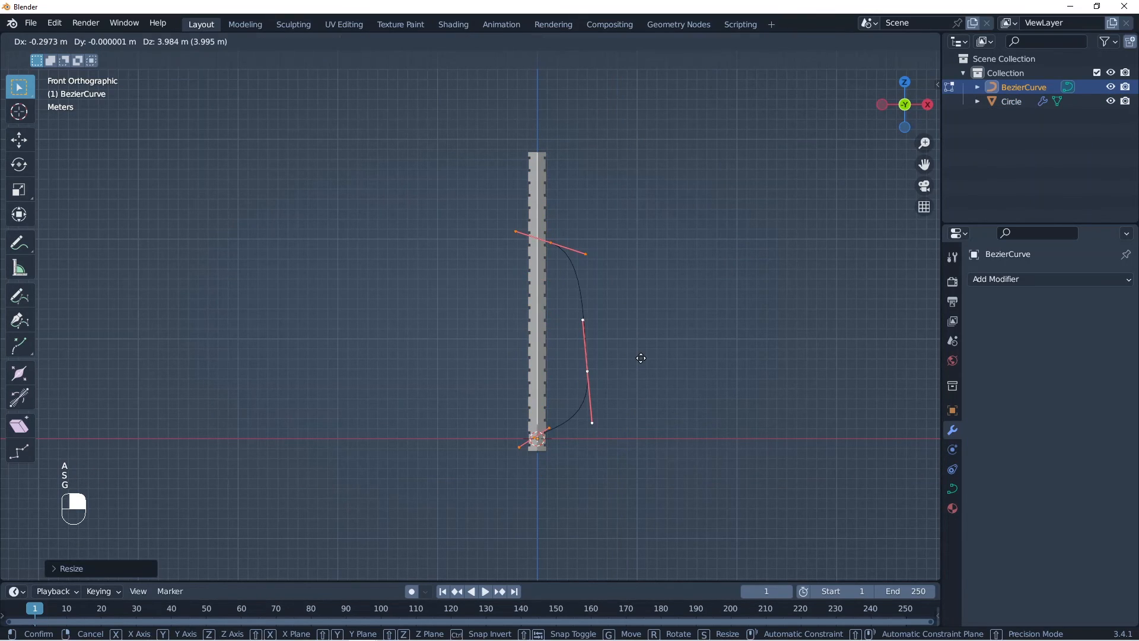
click(641, 356)
click(640, 357)
Step: Move the curve's middle control point outward and its upper control point up level with the column's top, and return to Object Mode
middle_drag(588, 376, 552, 364)
key(g)
click(659, 366)
click(549, 237)
key(g)
click(582, 145)
key(Tab)
scroll(549, 365, down, 2)
Step: Add a Curve modifier to the hexagonal column and pick BezierCurve as its curve object
click(548, 365)
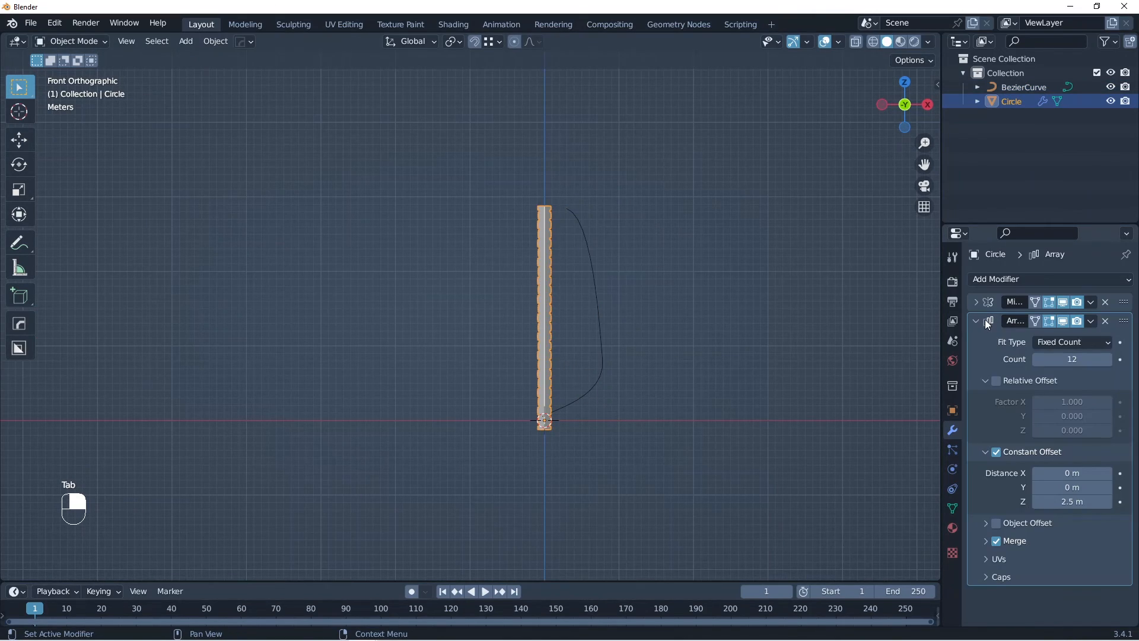
click(991, 321)
click(999, 276)
click(956, 348)
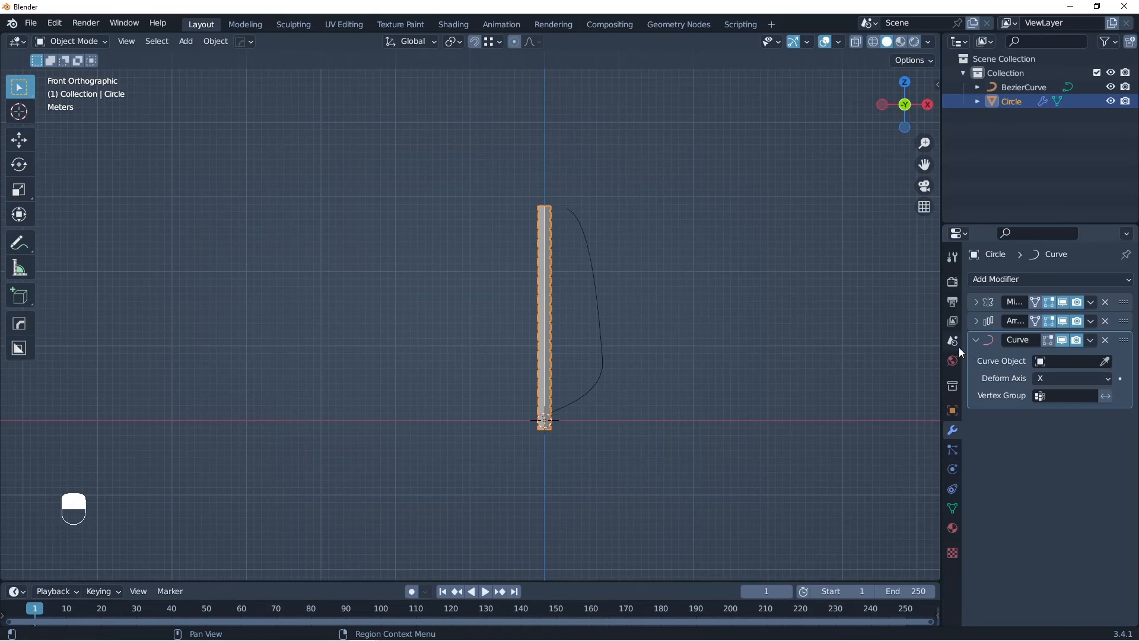
click(1108, 362)
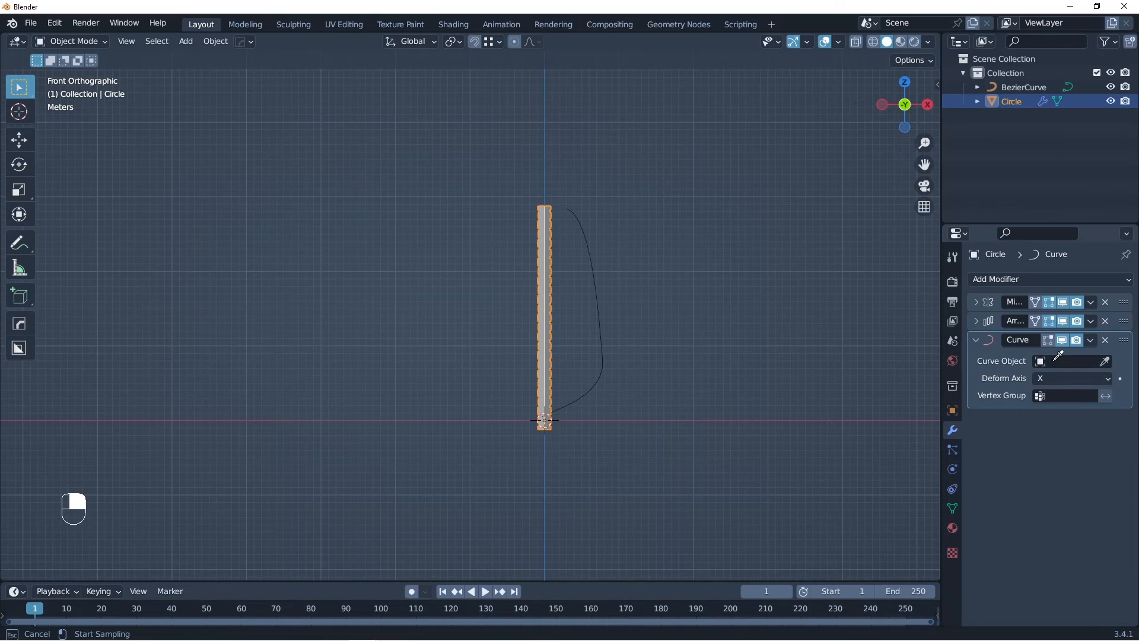
click(598, 288)
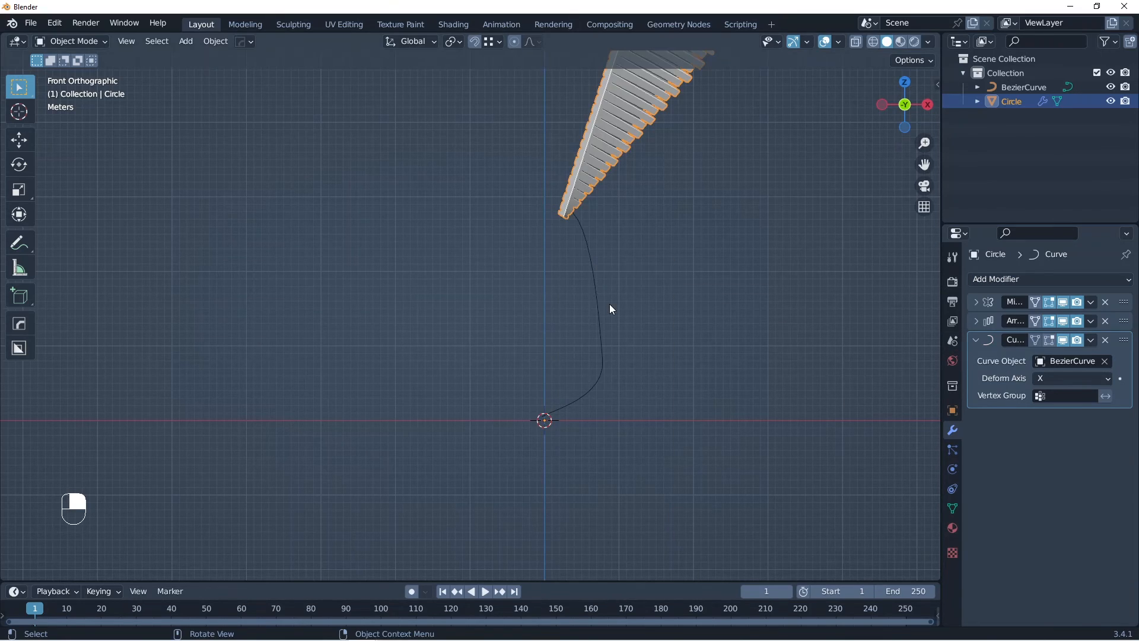
Step: Try Y as the Curve modifier's deform axis, and settle on Z
middle_drag(611, 308, 626, 384)
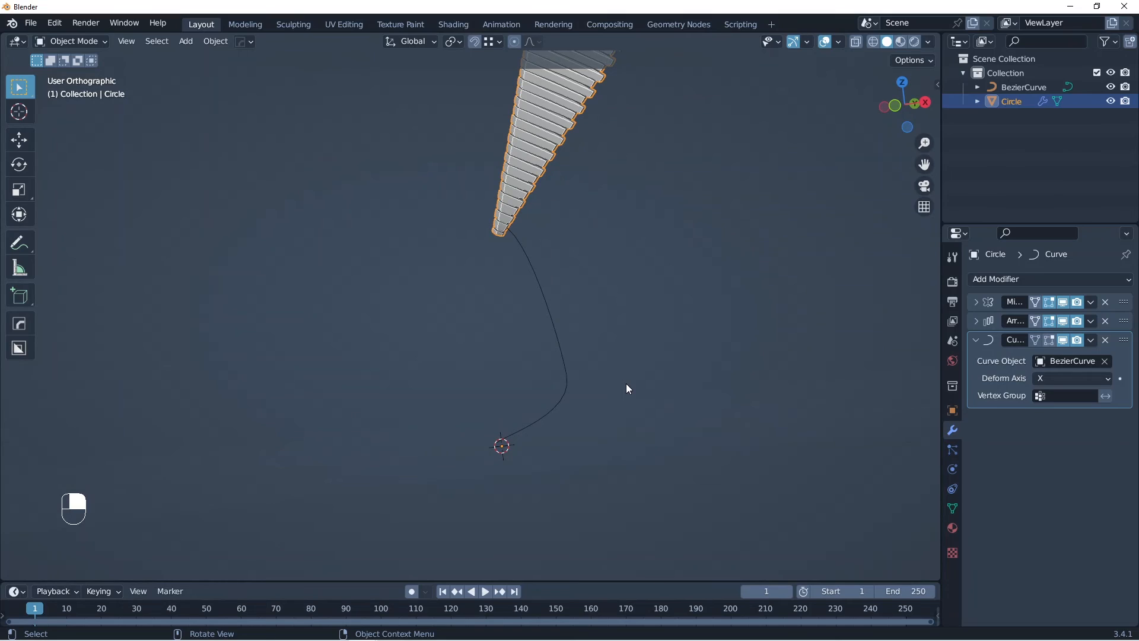
click(1088, 380)
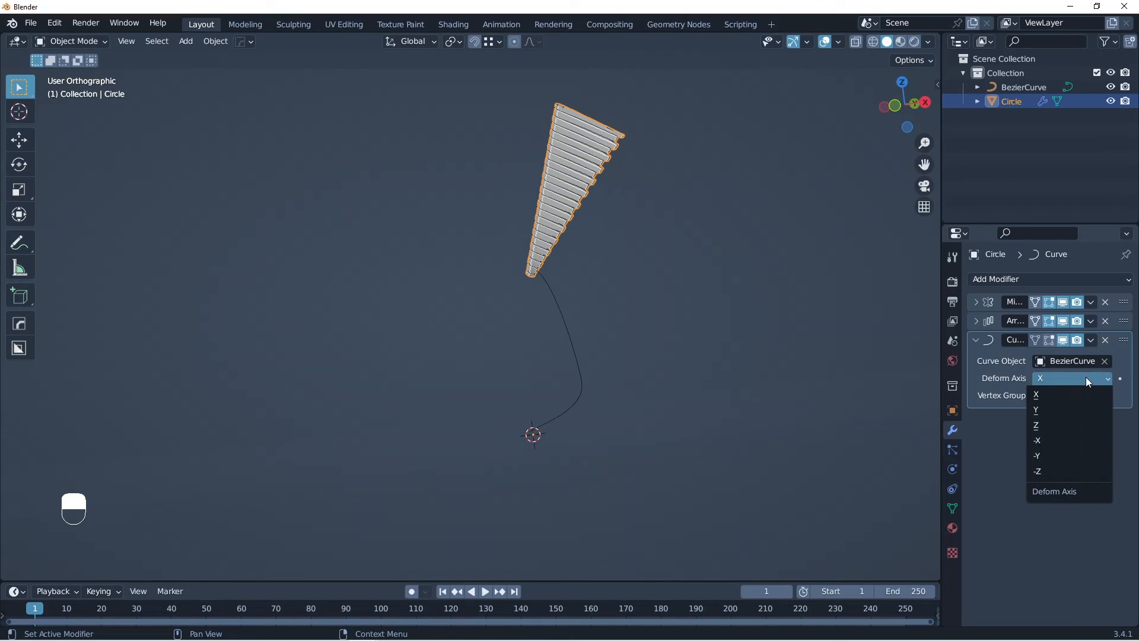
click(1036, 409)
click(1054, 382)
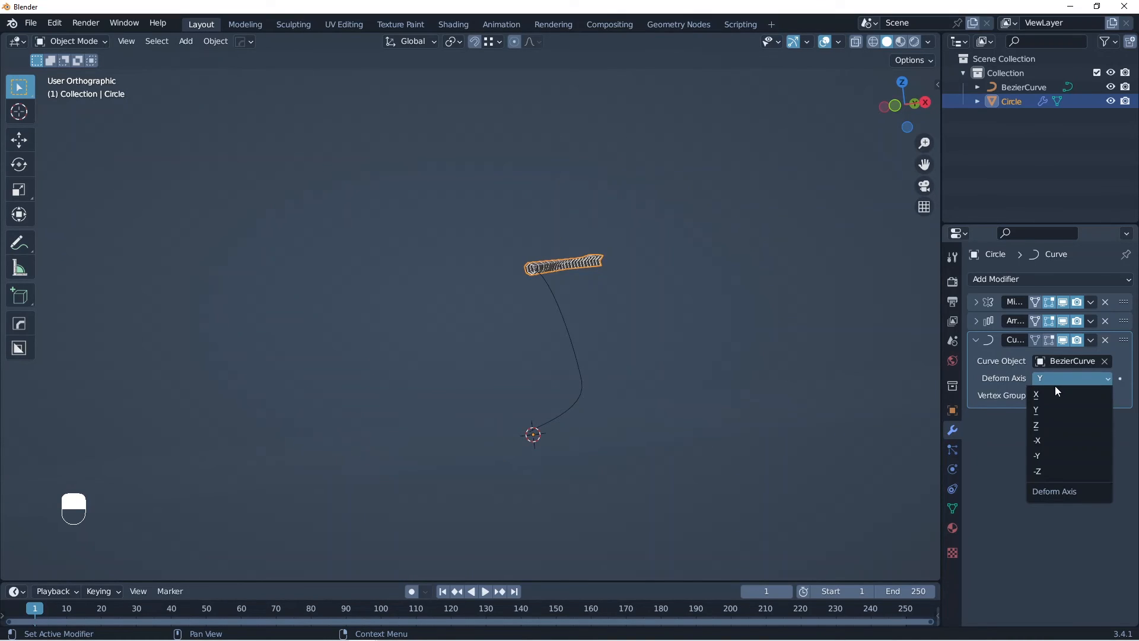
click(1047, 418)
middle_drag(644, 344, 743, 368)
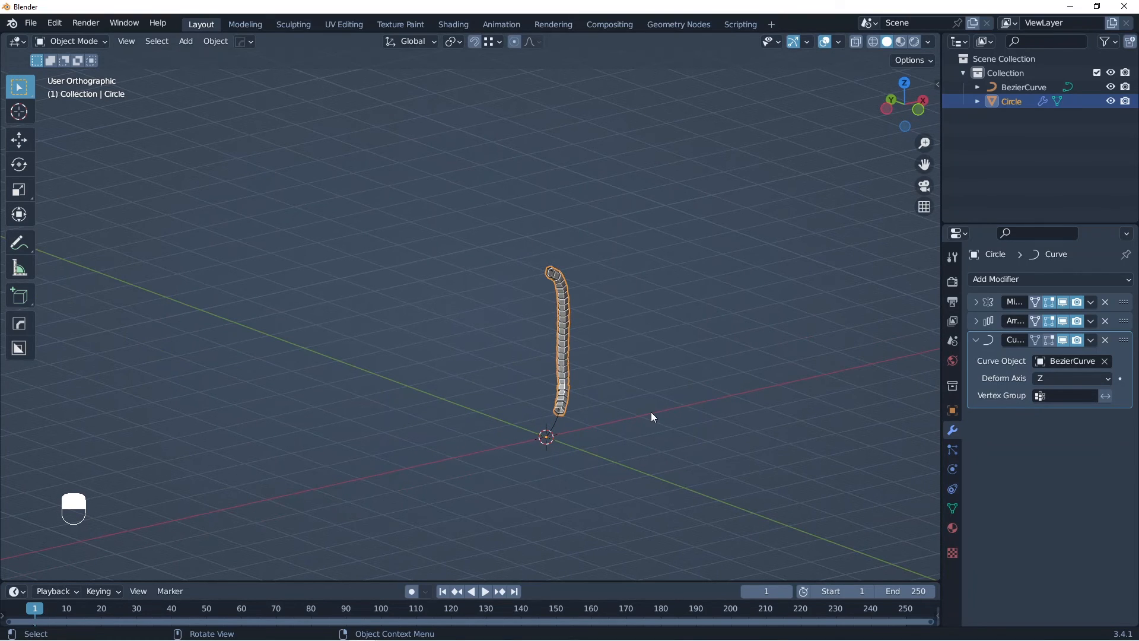
Step: Try sliding the column along the curve by moving it along the global Z axis
middle_drag(652, 417, 588, 350)
key(g)
key(z)
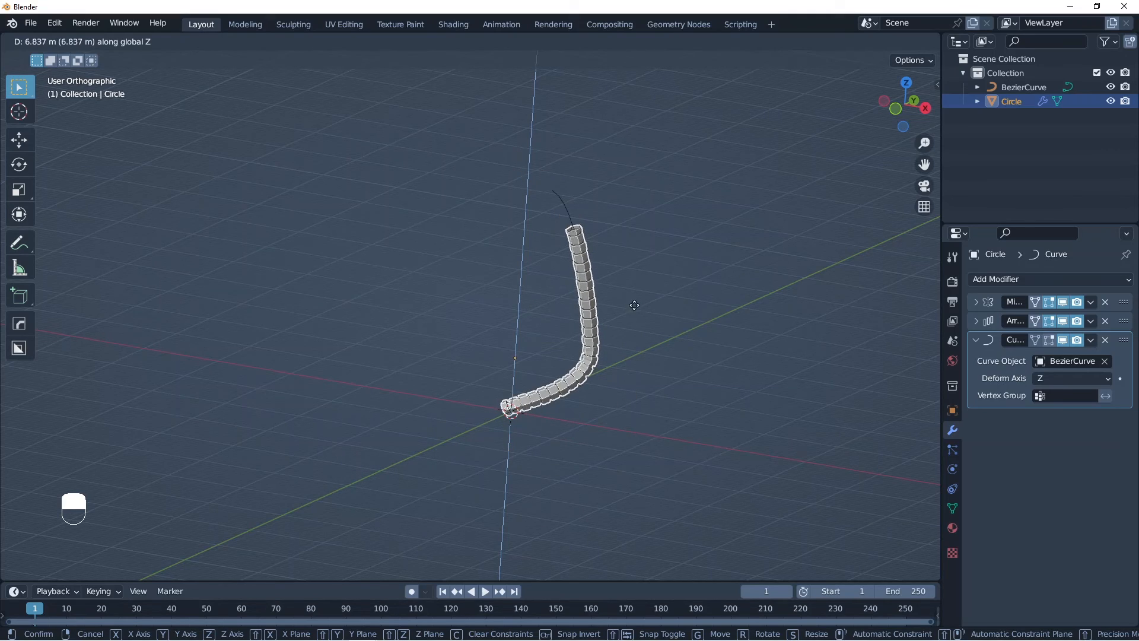
click(615, 366)
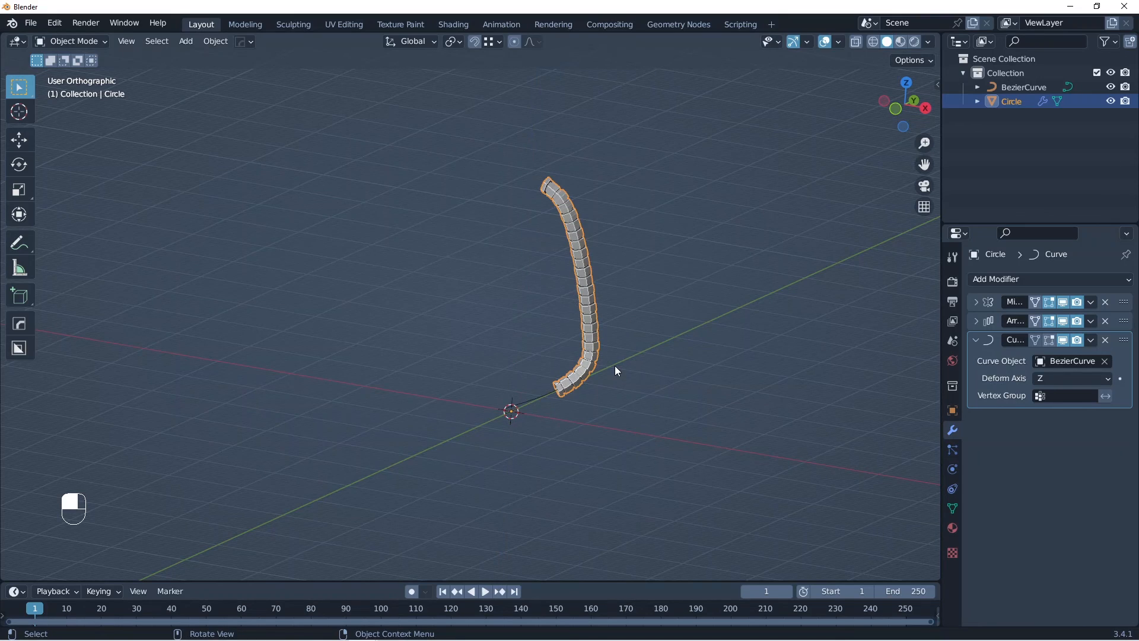
Step: Delete the Bezier curve that the column follows
key(KP_1)
click(553, 400)
key(x)
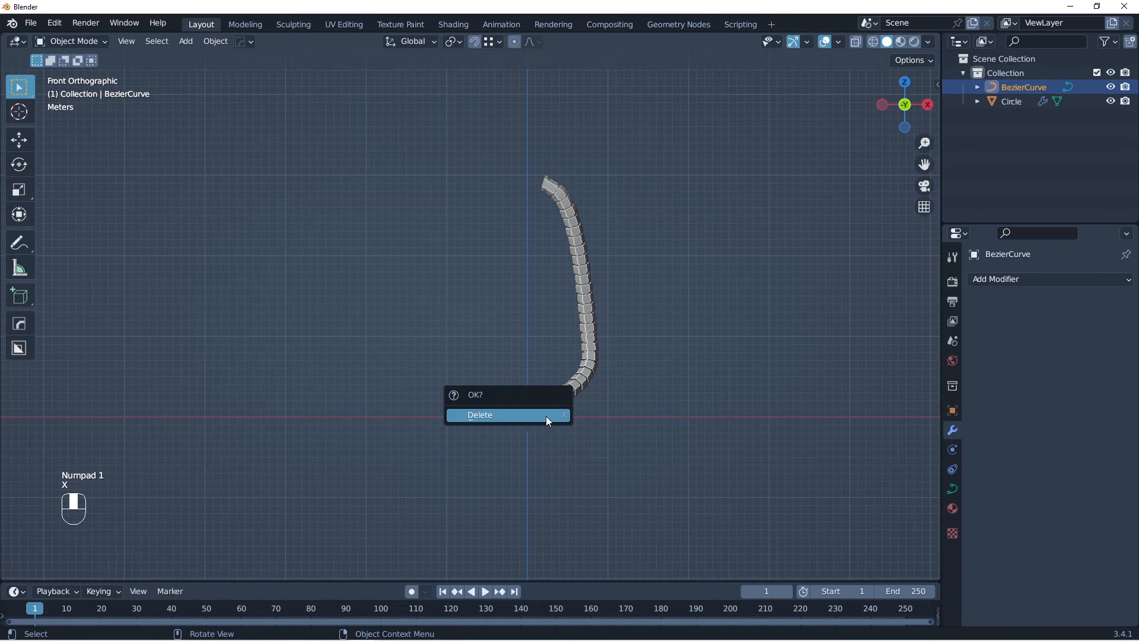
click(546, 416)
Step: Add a new Bezier curve and move it beside the column to about X 8.3 m and Z 8.3 m
key(shift+a)
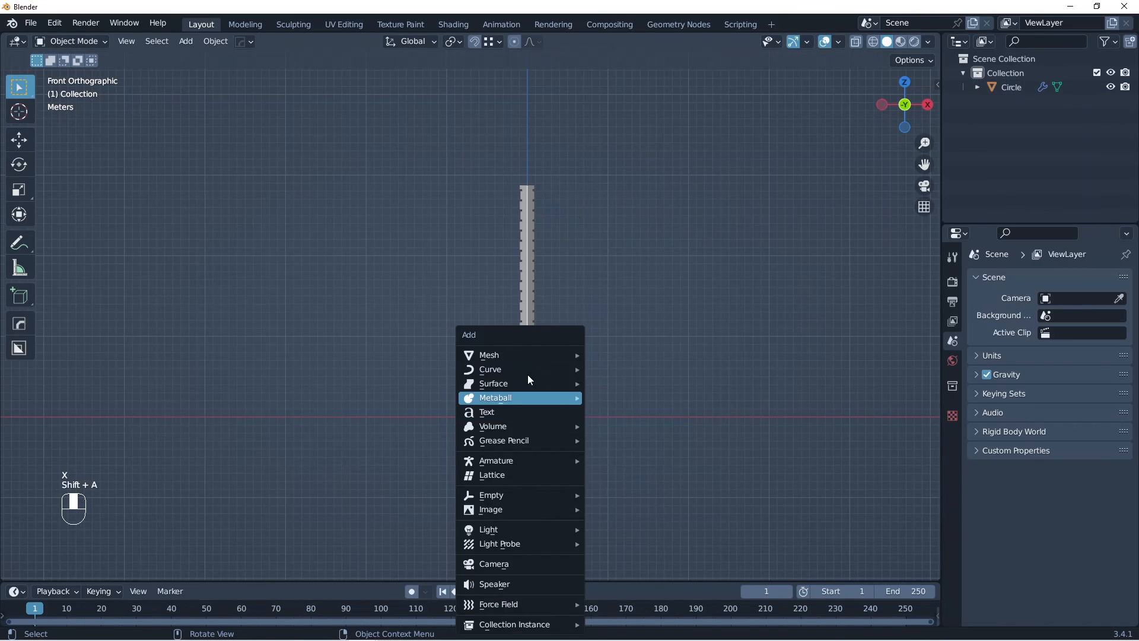
mouse_move(504, 355)
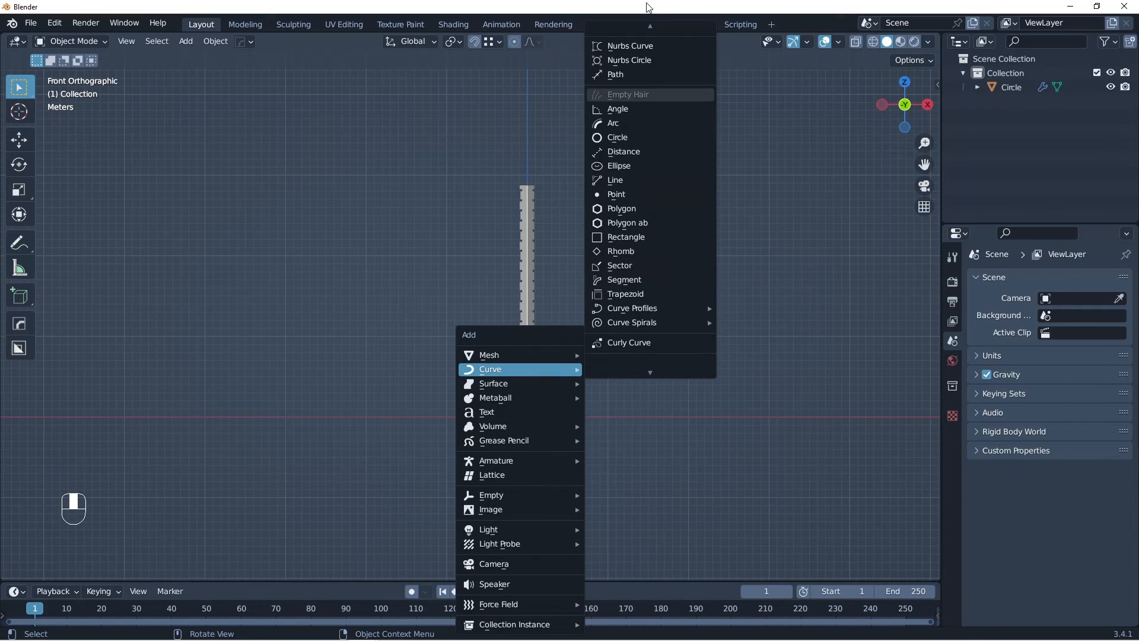
click(619, 32)
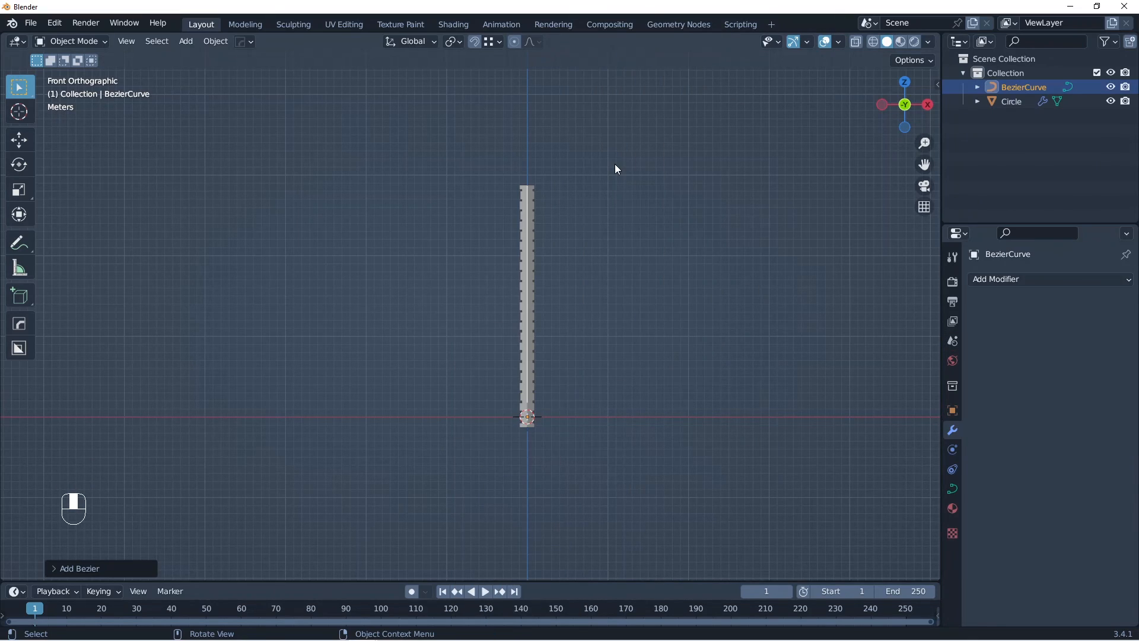
key(r)
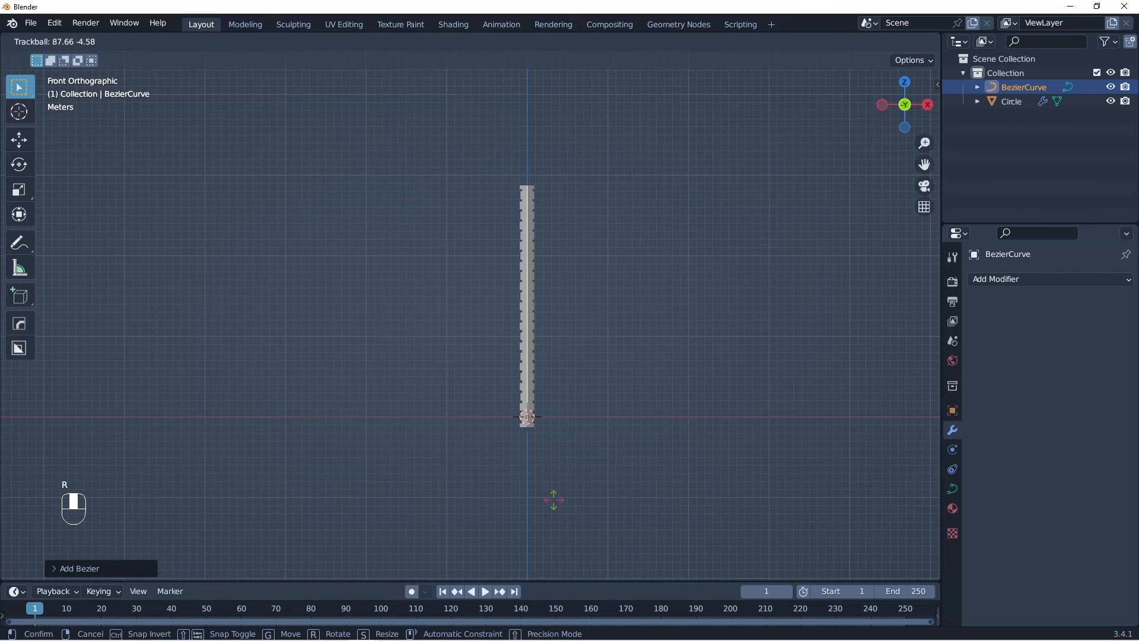
key(g)
click(592, 396)
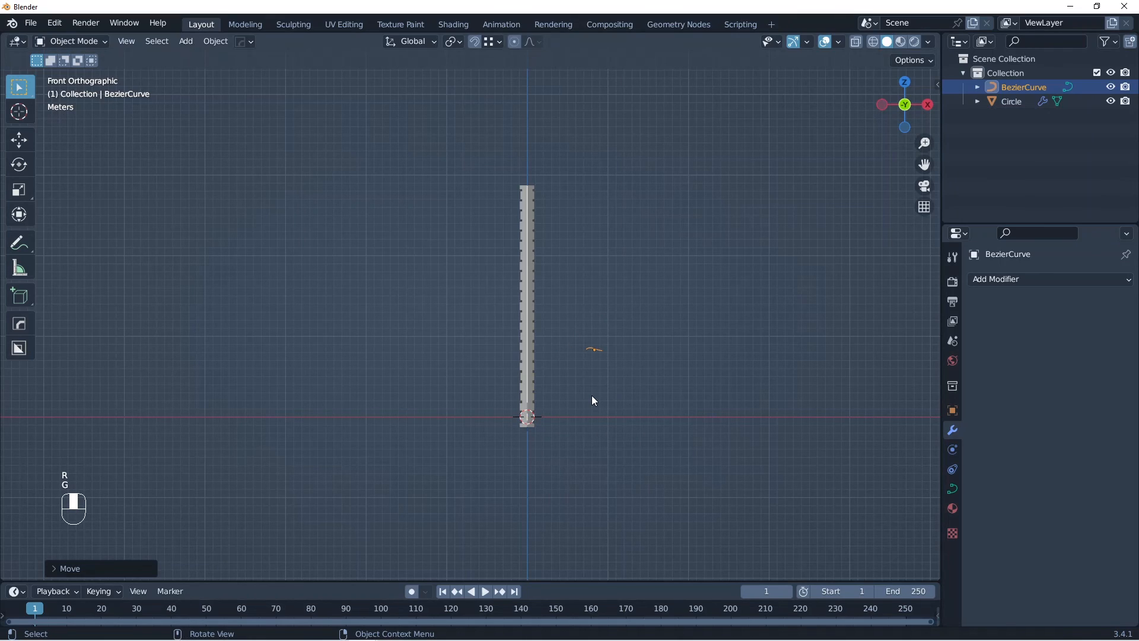
Step: Trackball-rotate the new curve freely, scale it up to about 6.83, and rotate it until it stands roughly upright
key(r)
key(r)
click(610, 362)
key(s)
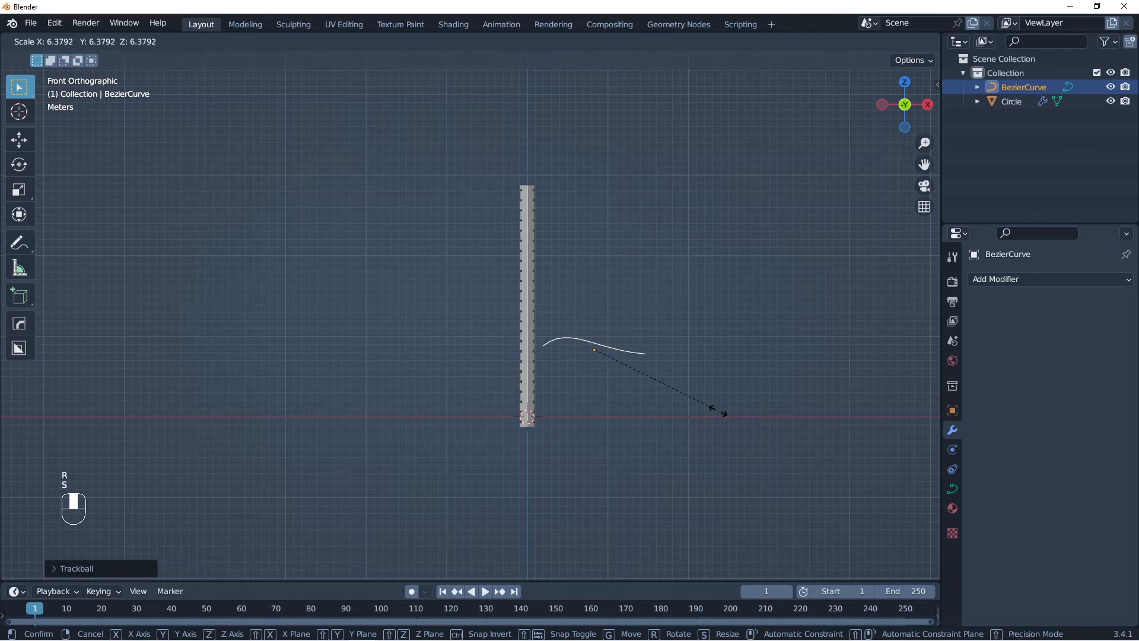
key(r)
click(615, 461)
Step: In Edit Mode, rotate the new curve's upper control point so its handles lie nearly horizontal
key(Tab)
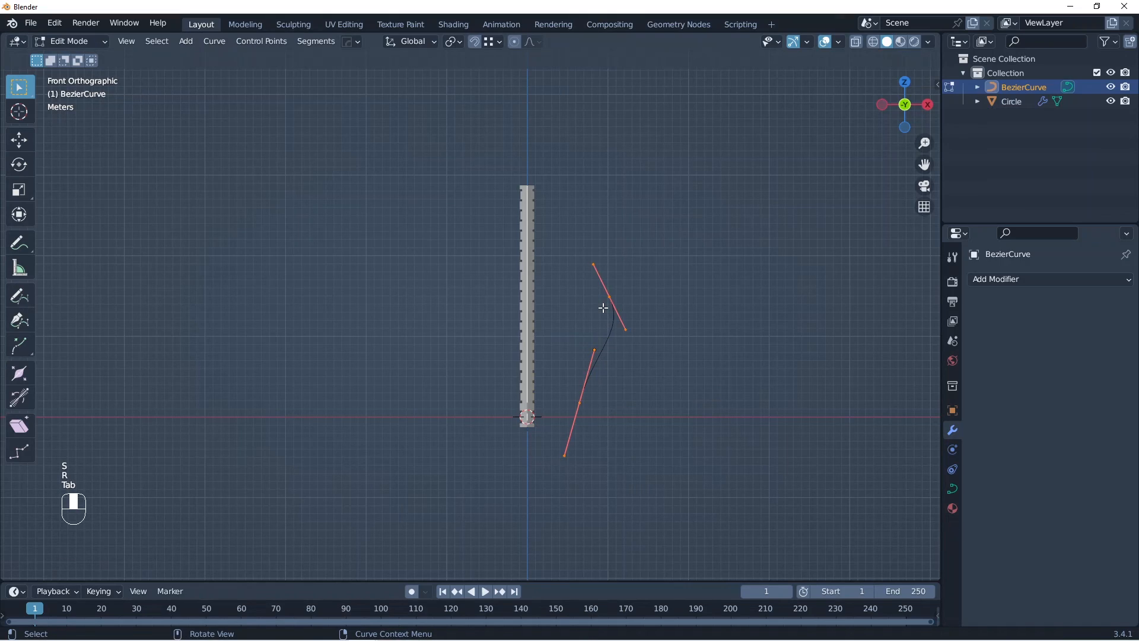
click(603, 308)
key(r)
click(611, 351)
Step: Extrude a new control point far outward and upward from the curve's upper end and rotate its handles
key(e)
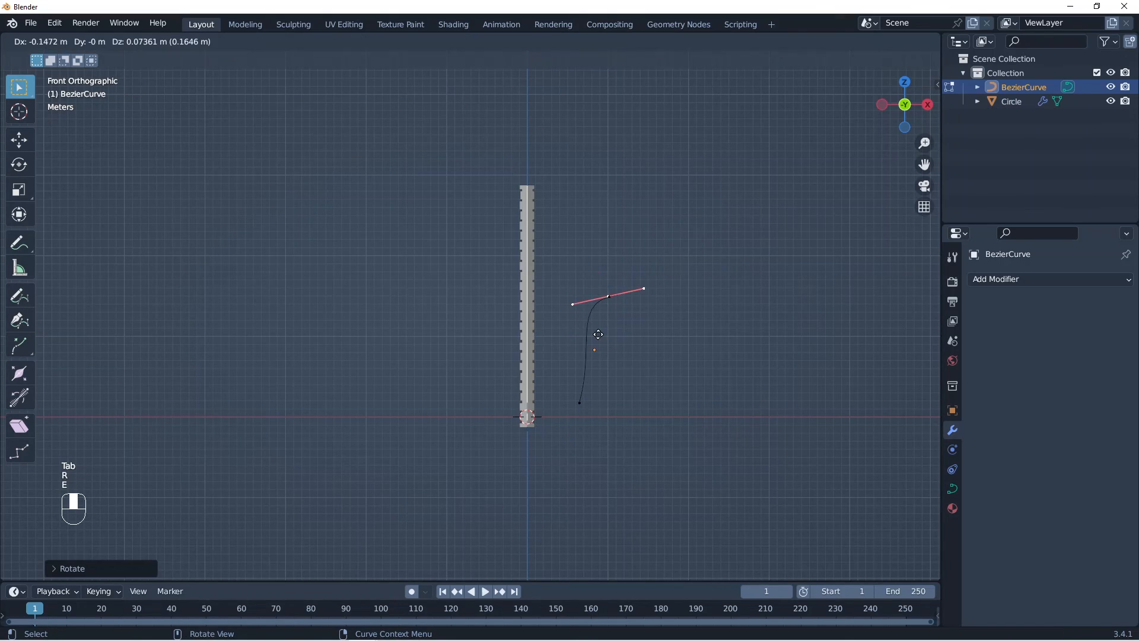
click(809, 290)
key(r)
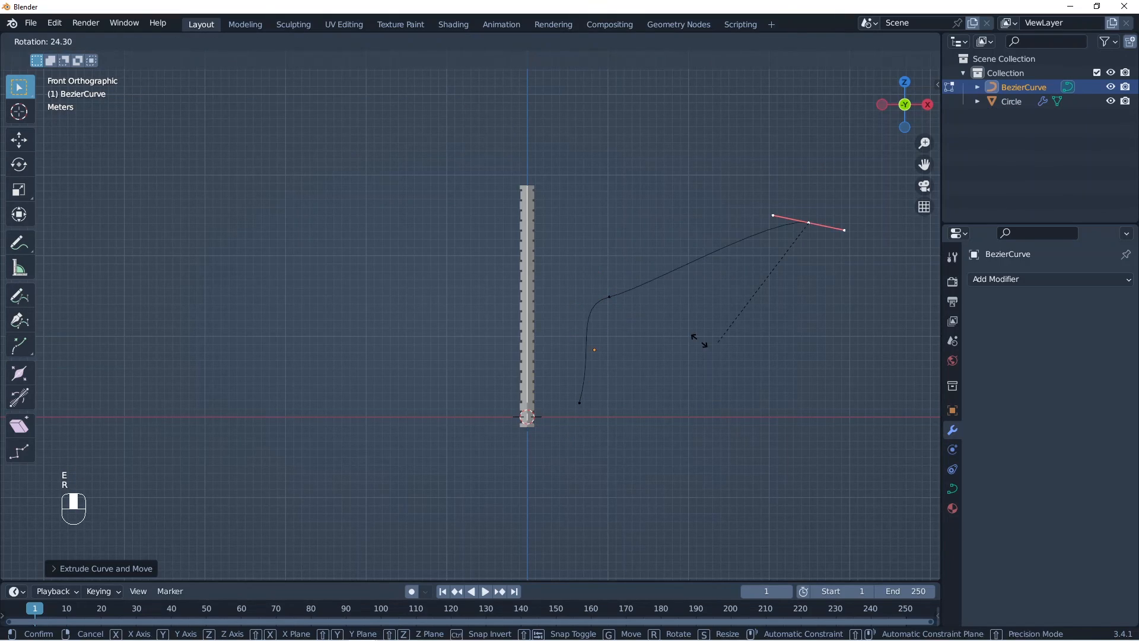
click(610, 309)
Step: Rotate the middle control point so the curve bends smoothly from the lower point to the outer one
click(610, 309)
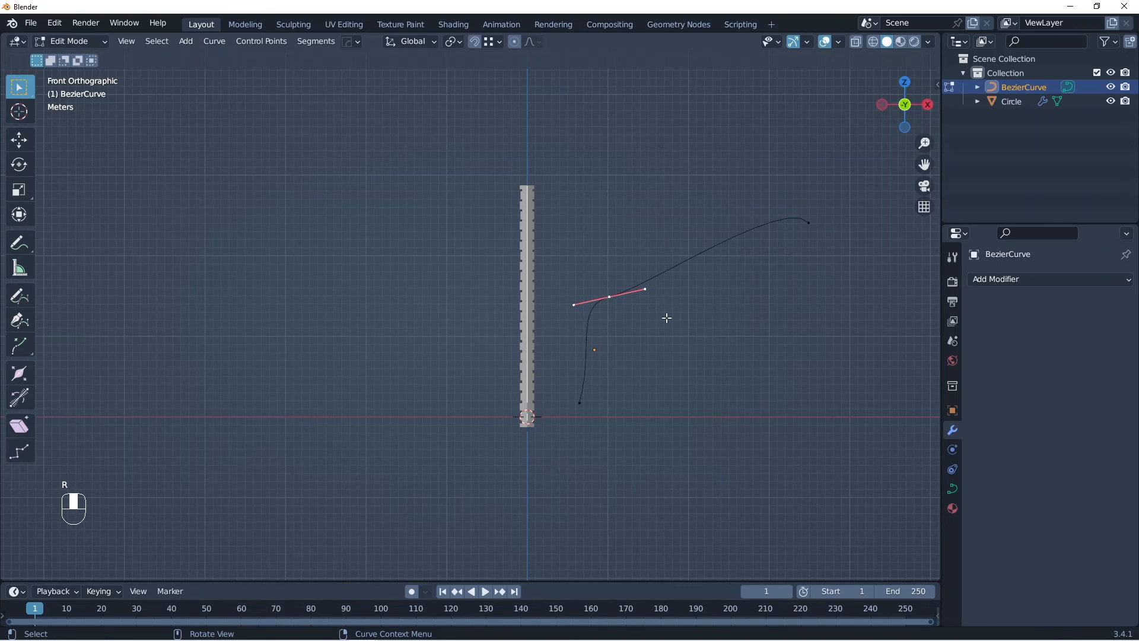
key(r)
click(600, 351)
Step: Return to Object Mode and inspect the new curve's location, rotation and scale values
key(Tab)
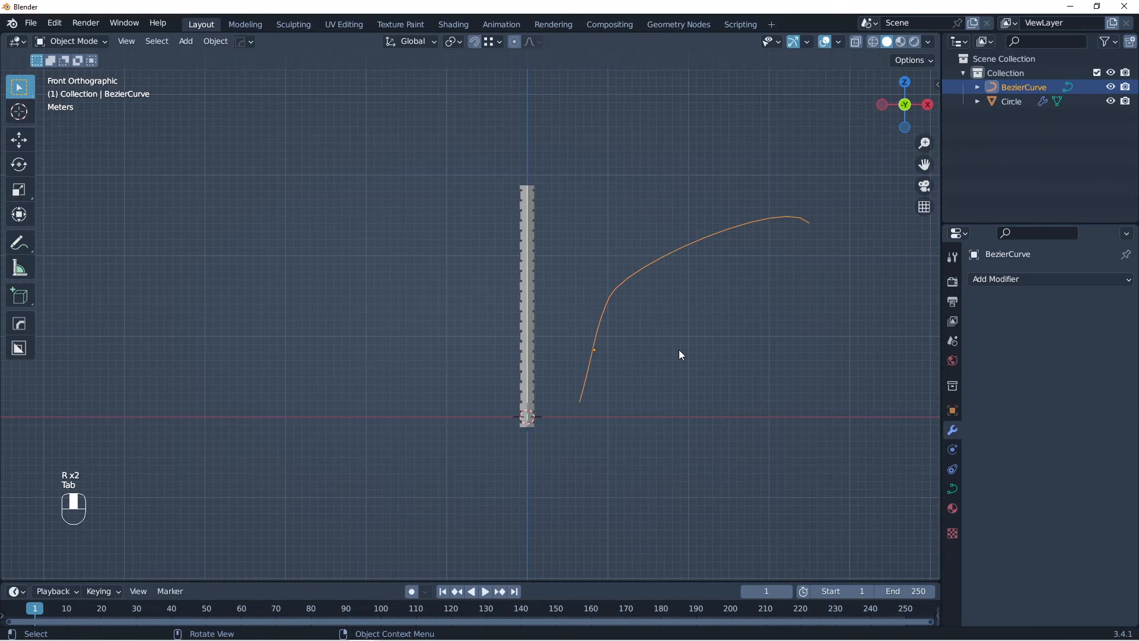
key(n)
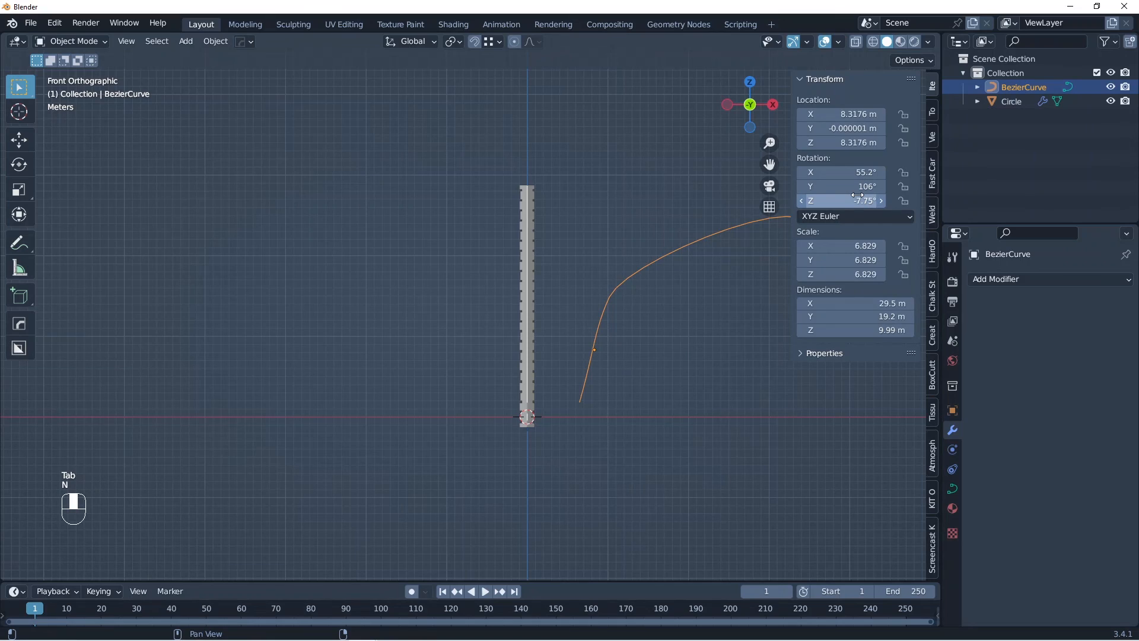
key(n)
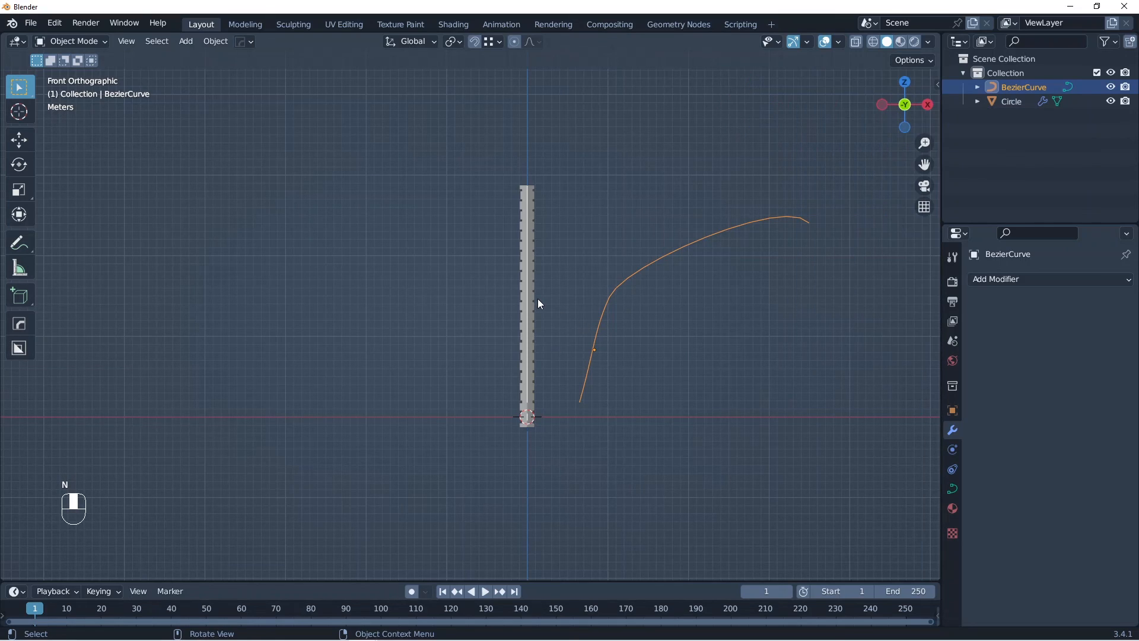
Step: Assign the new Bezier curve as the curve object of the column's Curve modifier
click(537, 302)
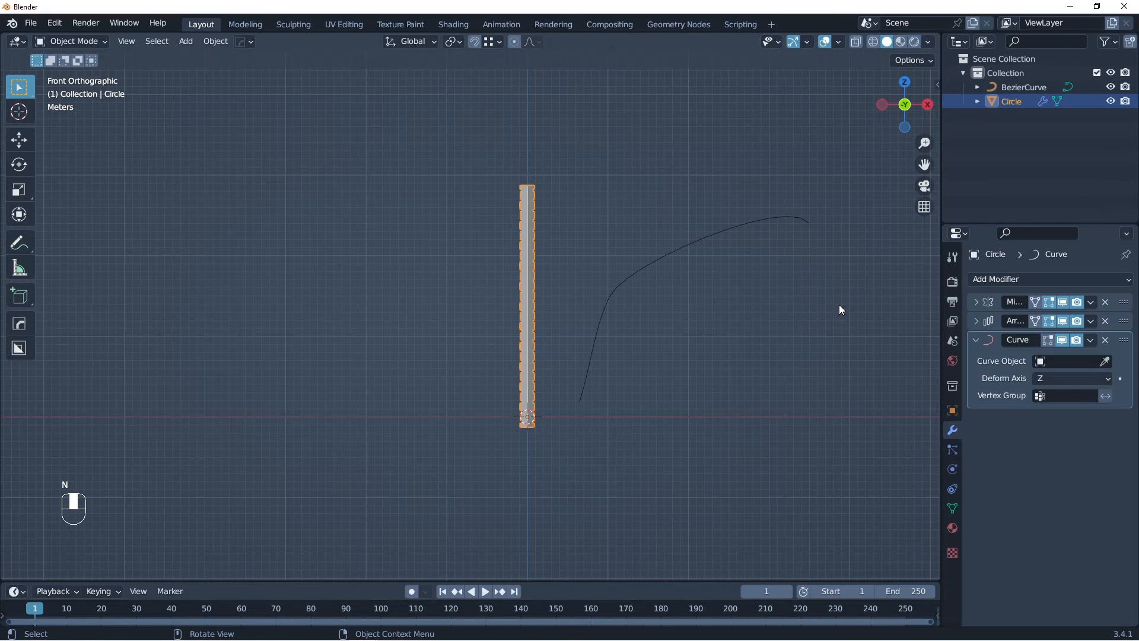
click(1105, 361)
click(737, 231)
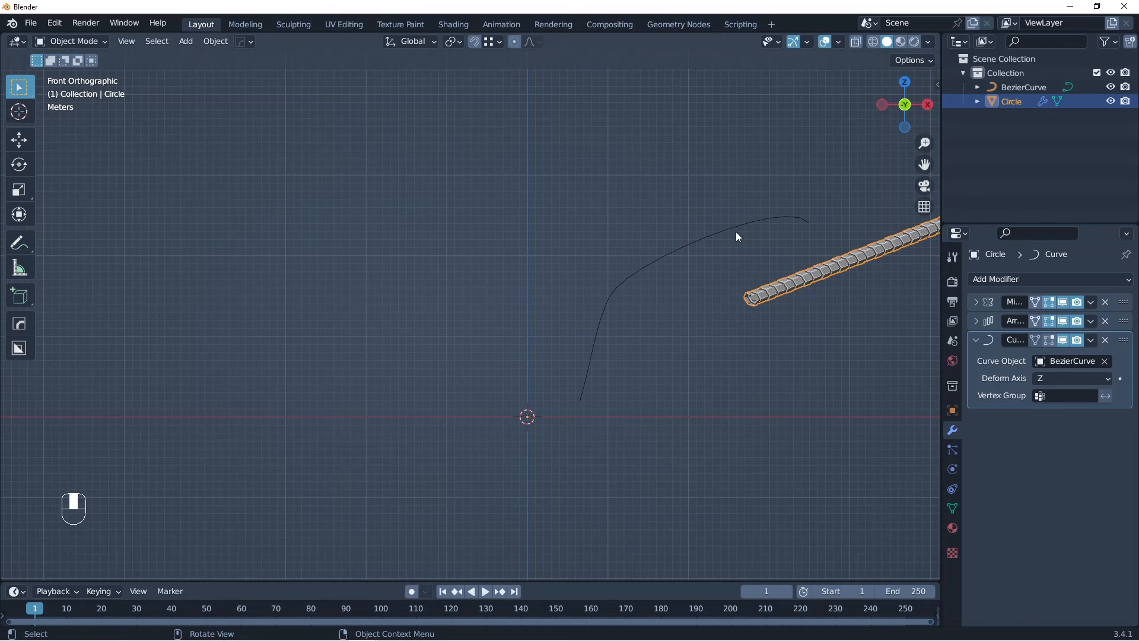
Step: Try the deform axes X, Y, -X and -Y in the column's Curve modifier, and set it to -Z
middle_drag(735, 232, 940, 373)
click(1085, 378)
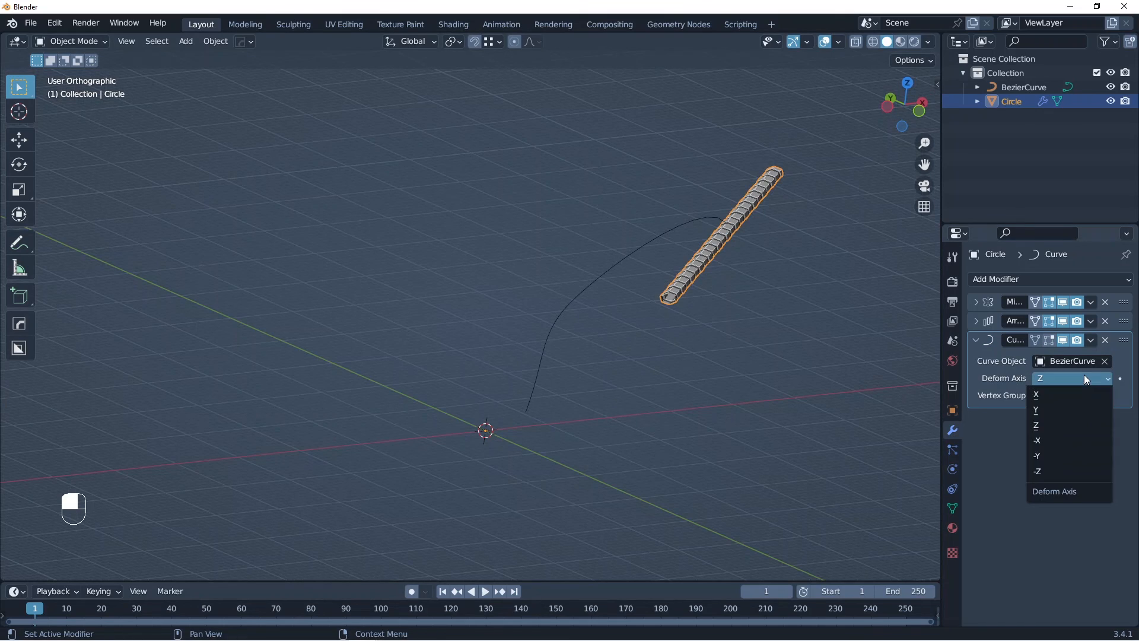
click(1050, 397)
click(1060, 378)
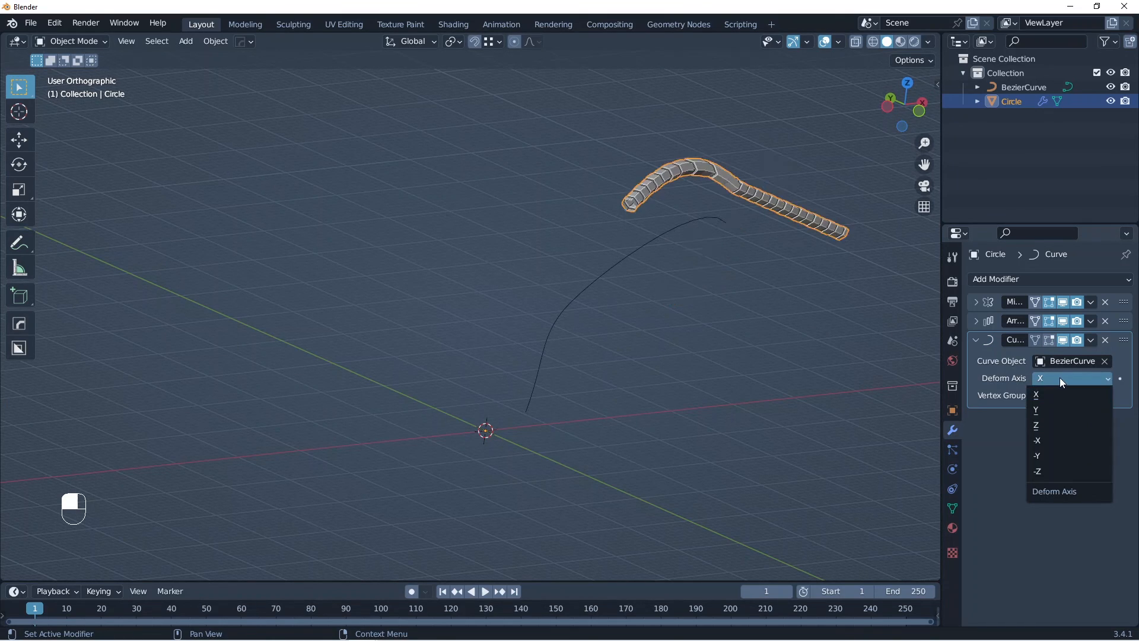
click(1046, 409)
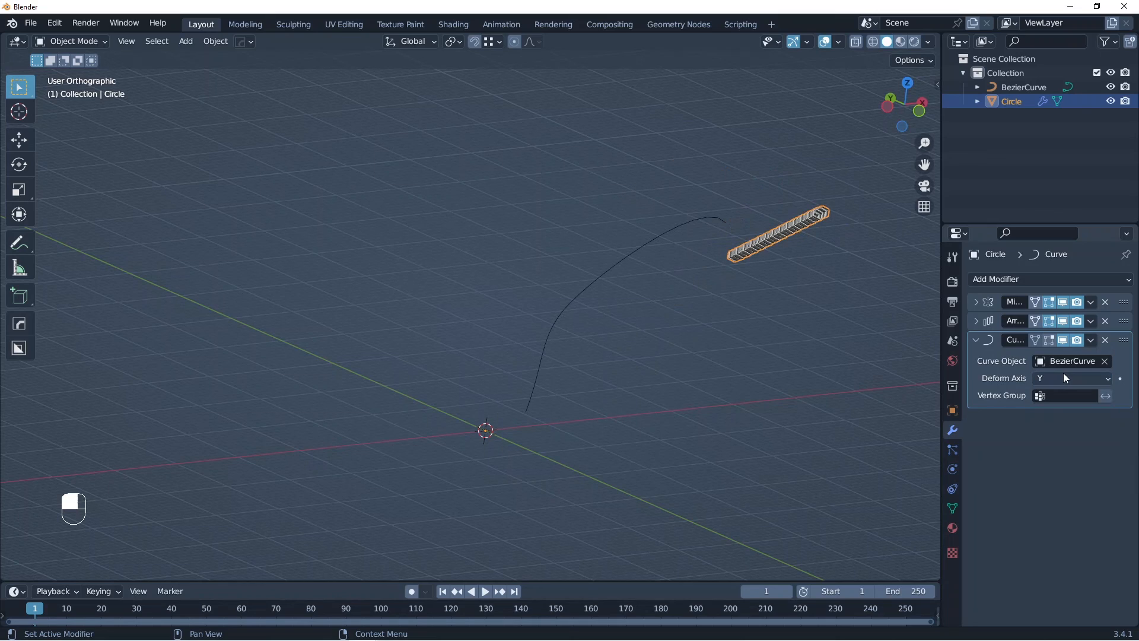
click(1064, 377)
click(1047, 437)
click(1064, 378)
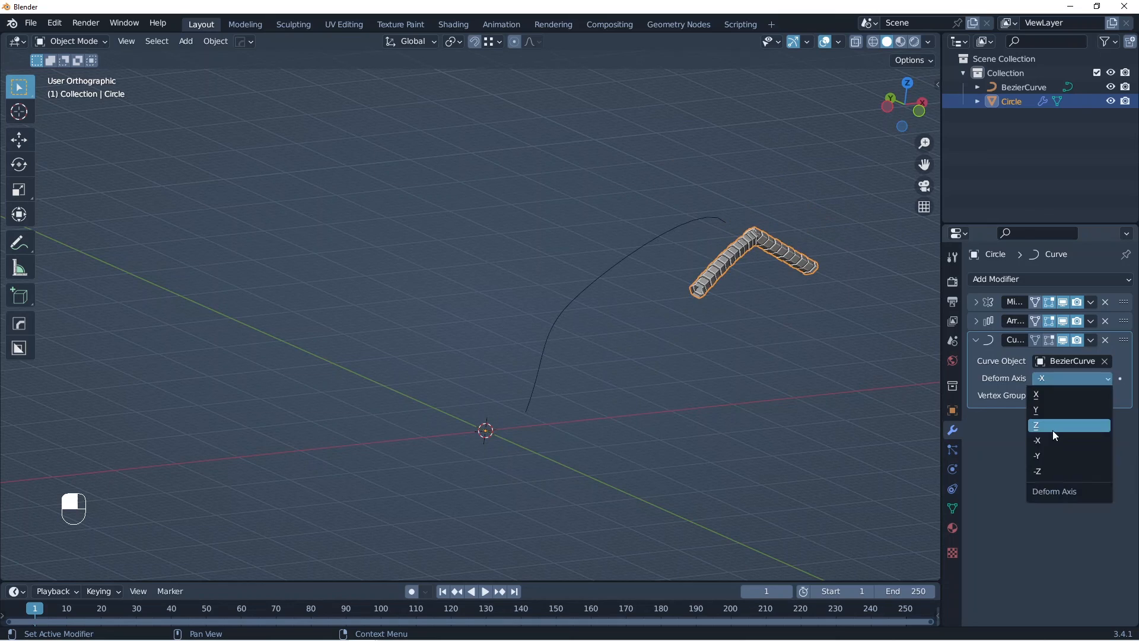
click(1053, 430)
click(1066, 379)
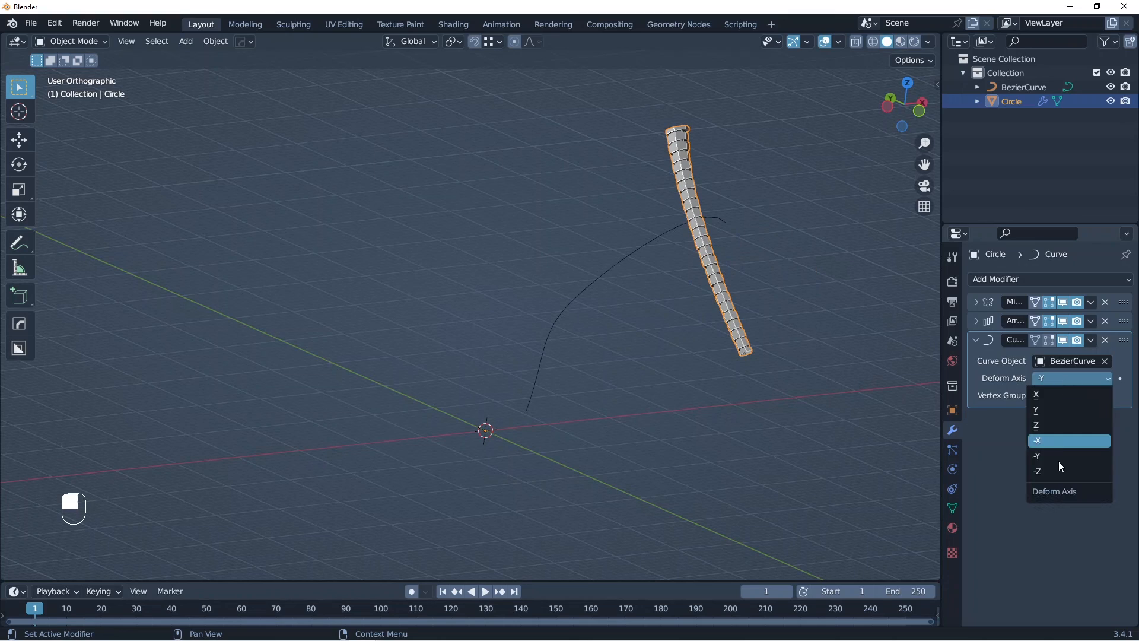
click(1052, 470)
Step: Select the Bezier curve and apply its location and rotation so both reset to zero
key(n)
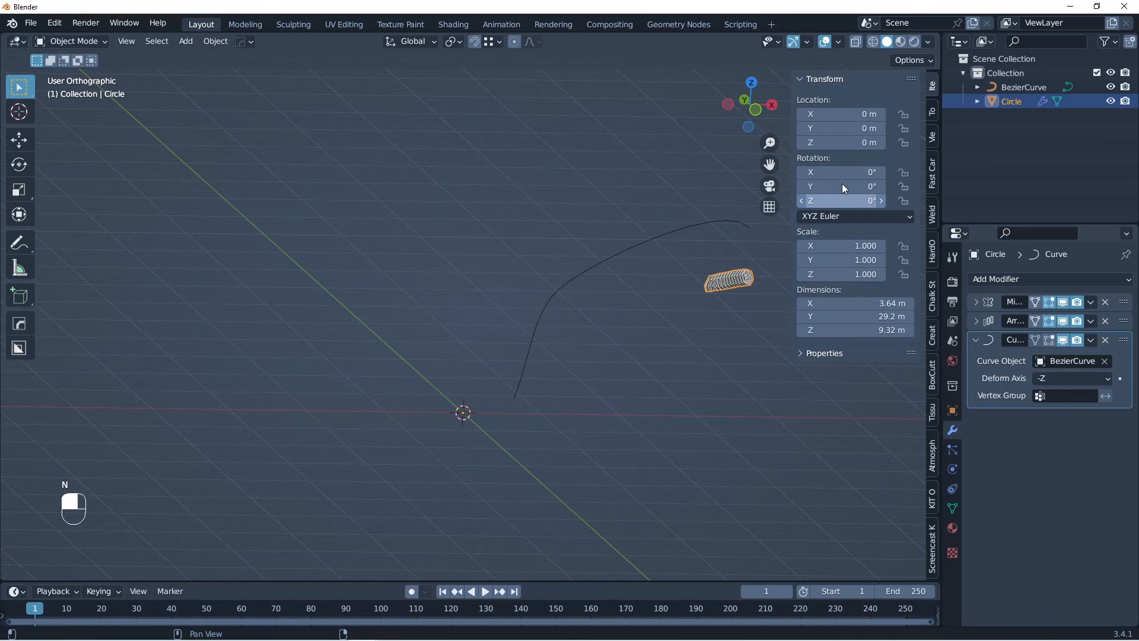
click(742, 261)
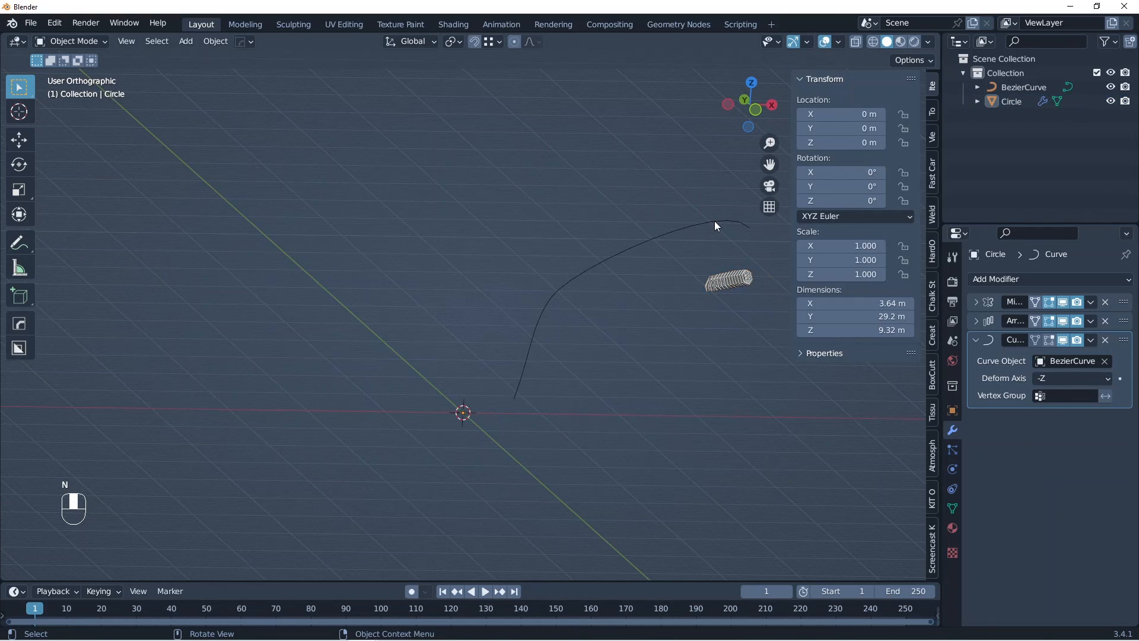
click(714, 221)
key(KP_1)
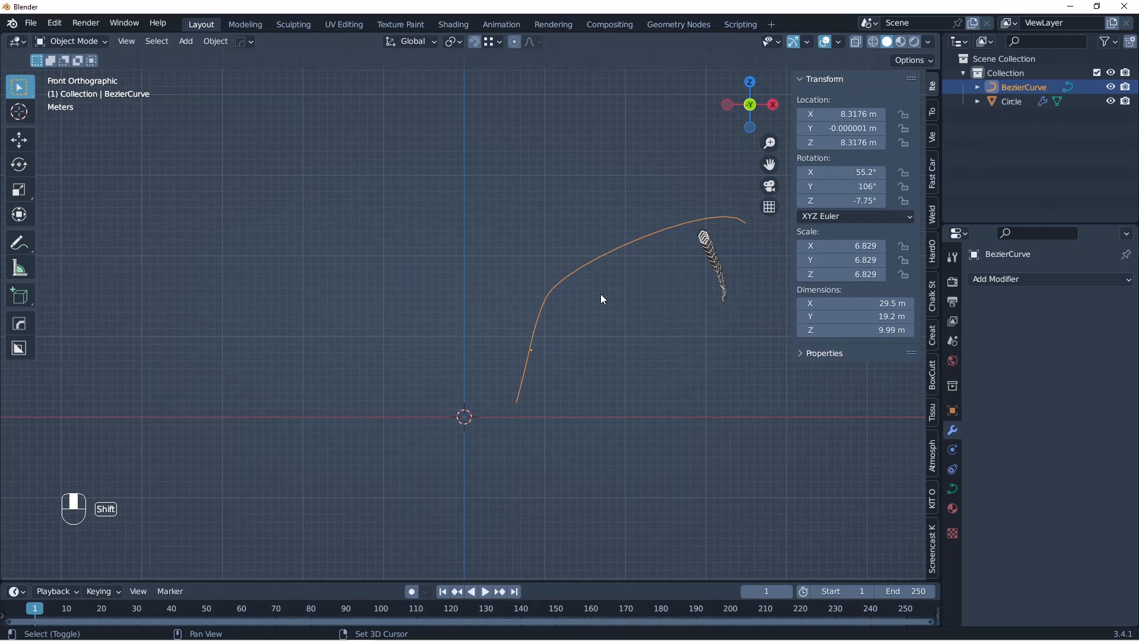
shift+middle_drag(600, 294, 572, 325)
key(ctrl+a)
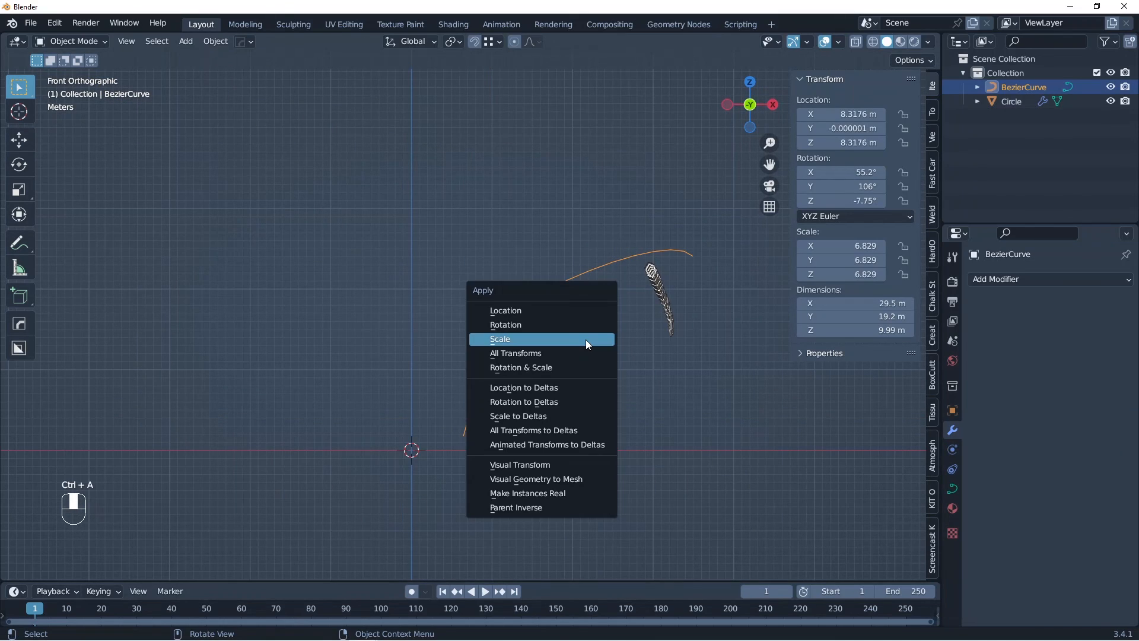
click(545, 311)
key(ctrl+a)
click(531, 337)
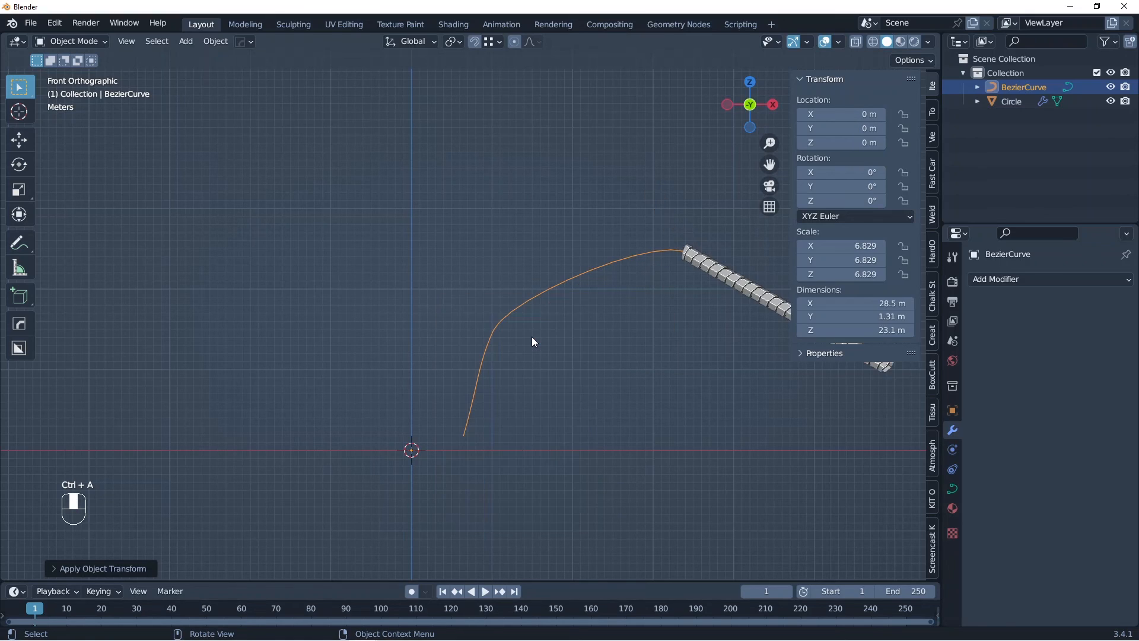
key(g)
key(z)
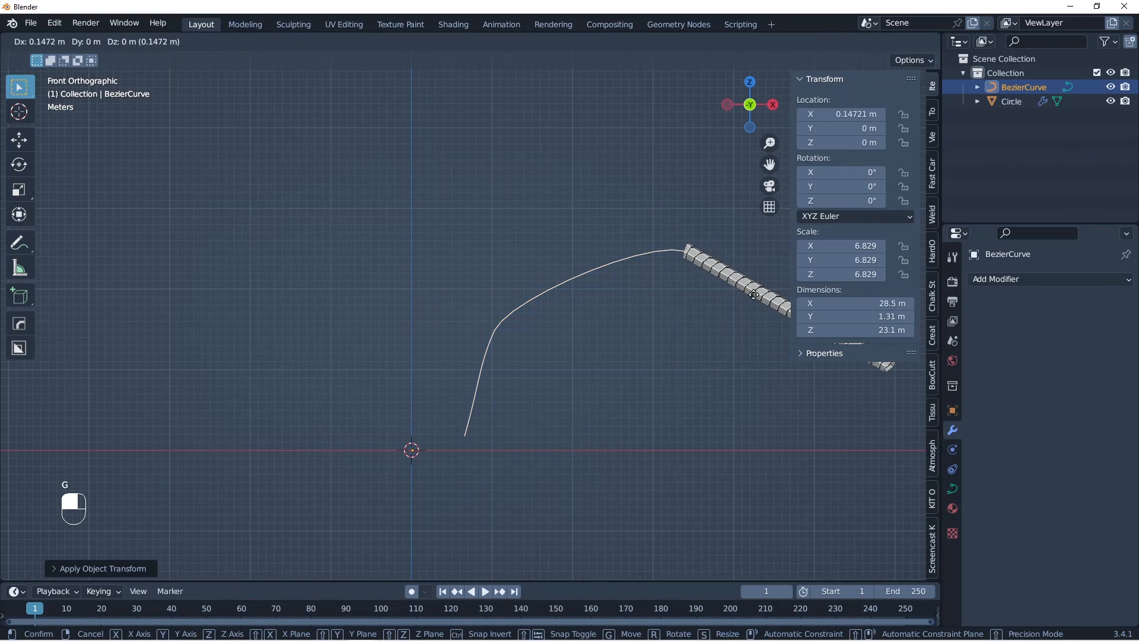
right_click(676, 265)
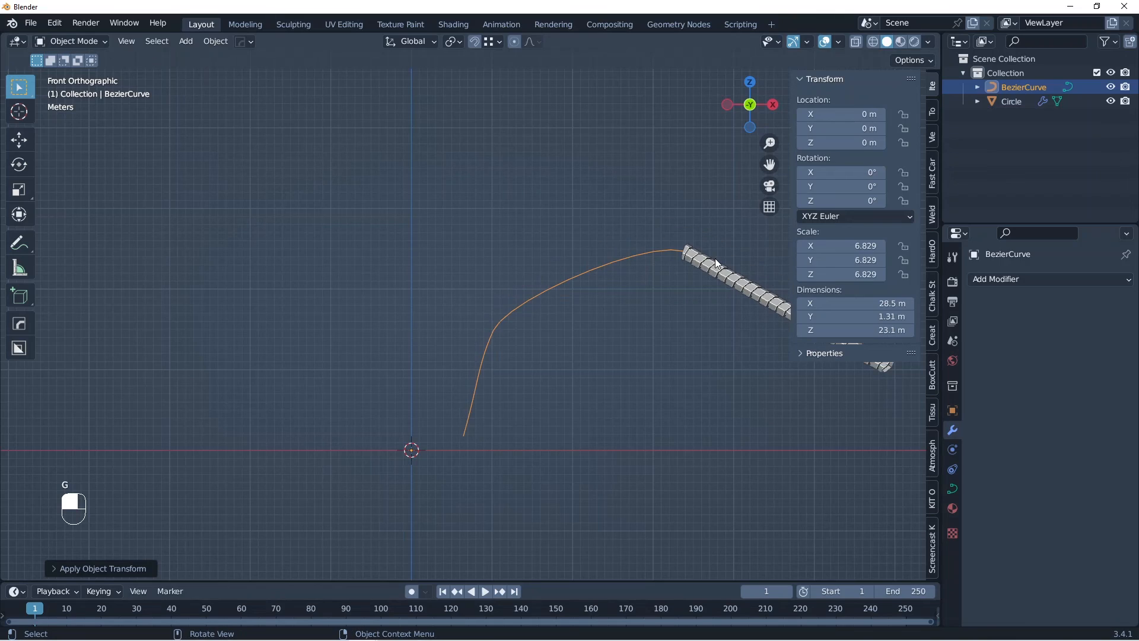
Step: Move the hexagonal column about -33.86 m along global Z so it lies on the curve
click(718, 268)
key(g)
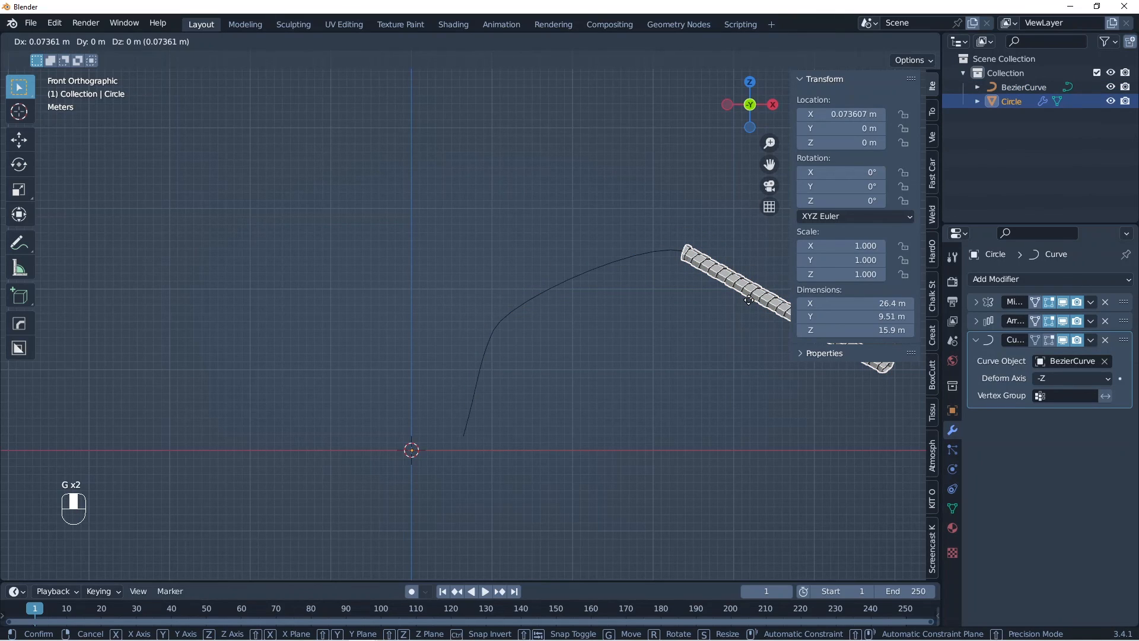
key(z)
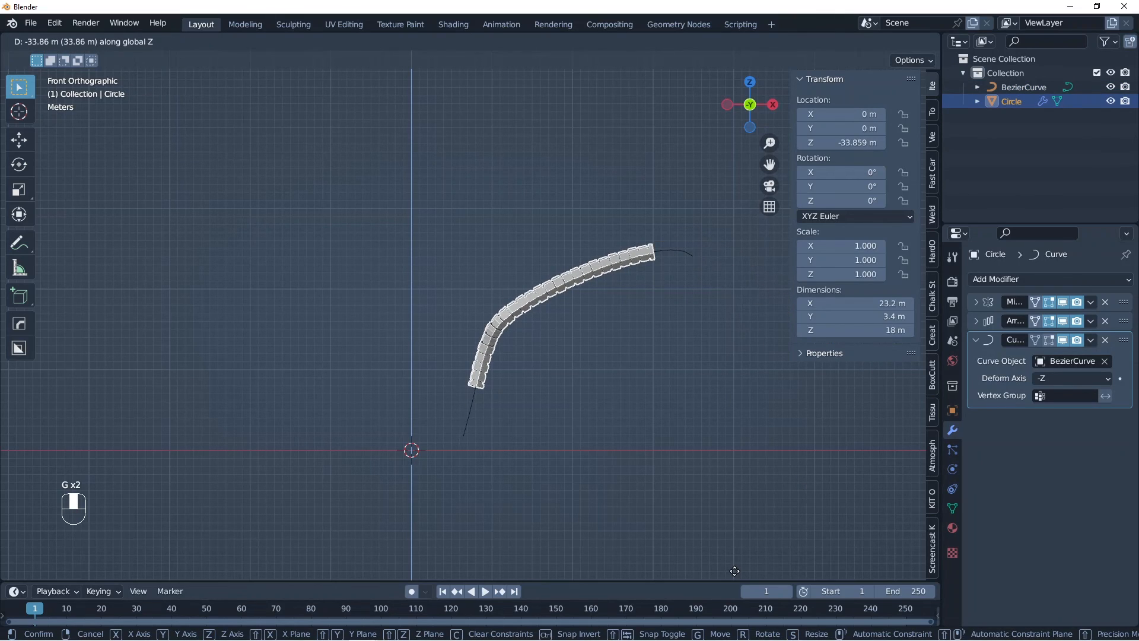
click(734, 571)
middle_drag(734, 571, 657, 407)
key(n)
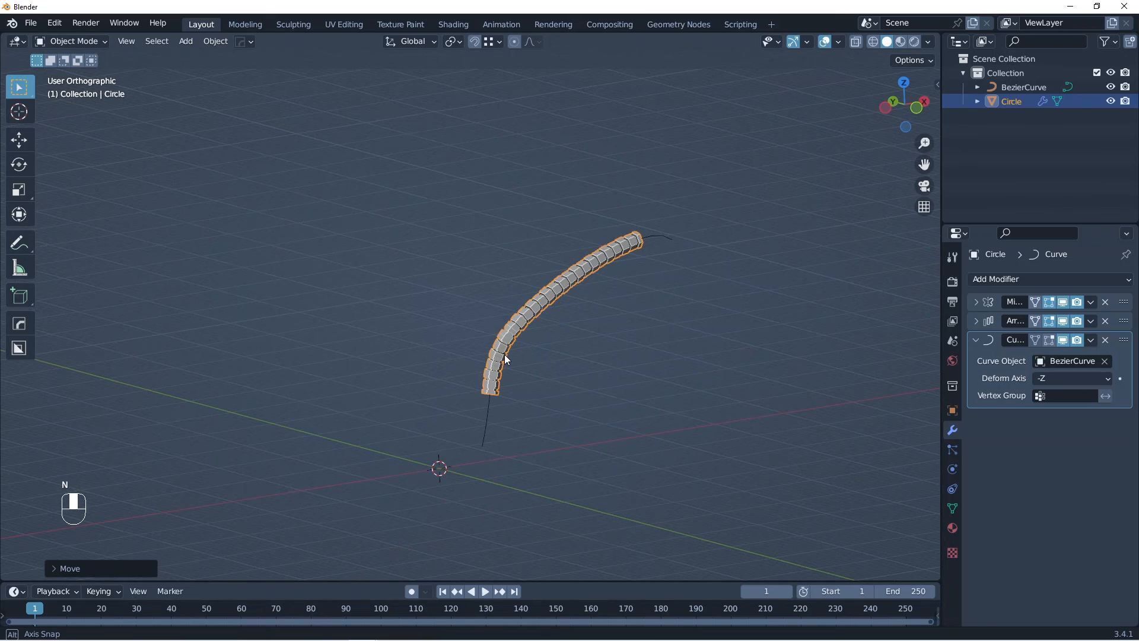
Step: Slide the column further down along Z, in front view, until its base reaches the curve's lower end
key(KP_1)
click(1053, 376)
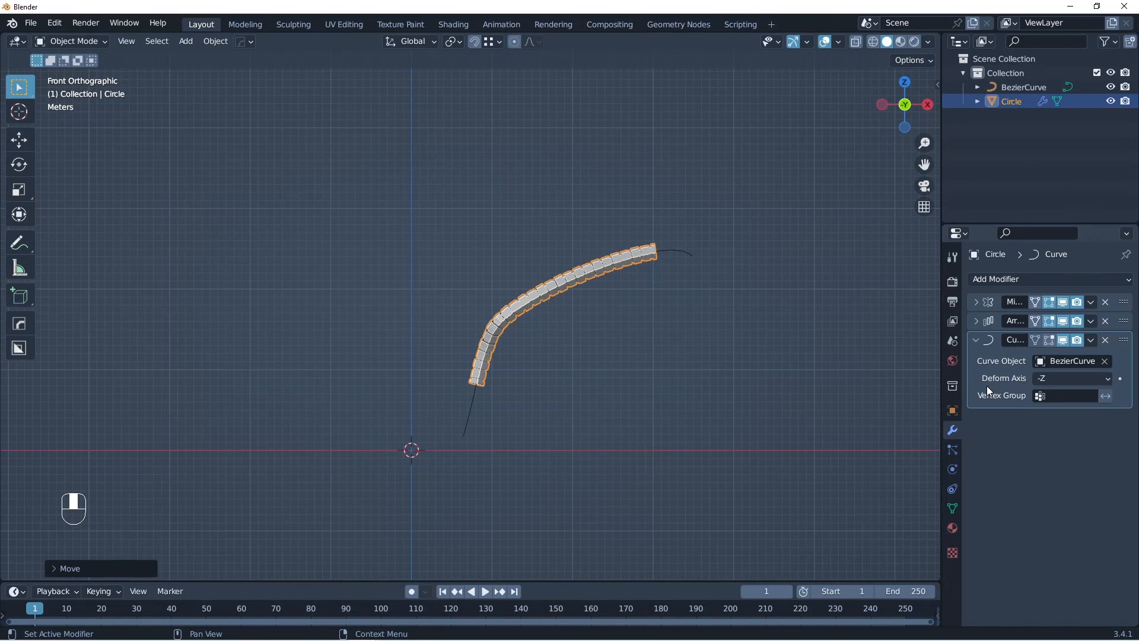
scroll(615, 325, up, 1)
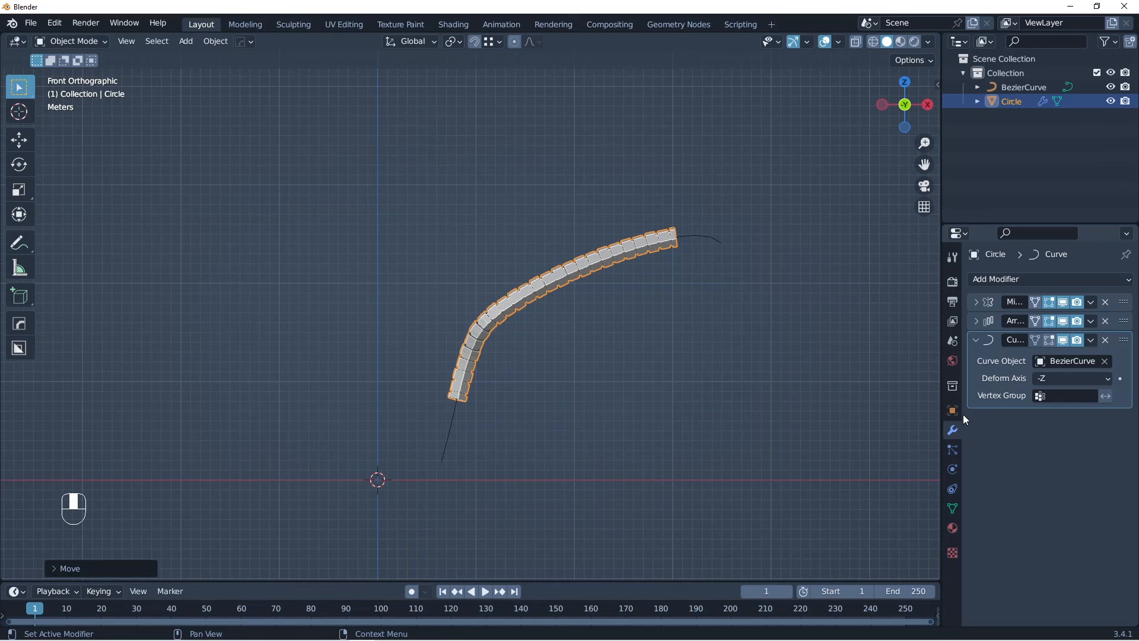
key(g)
key(z)
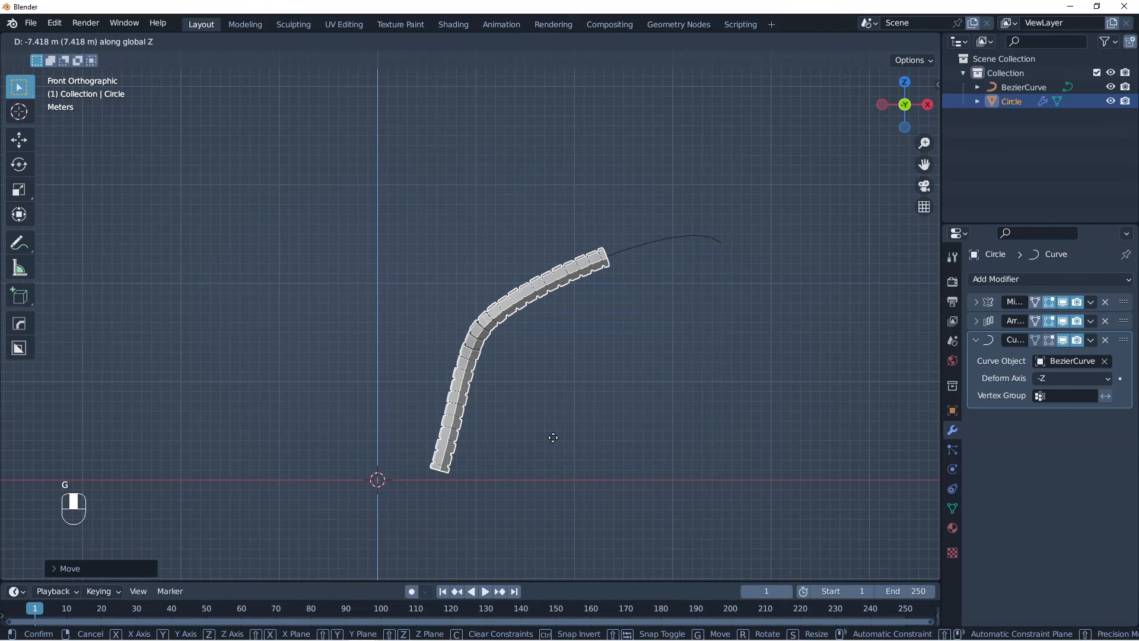
click(960, 429)
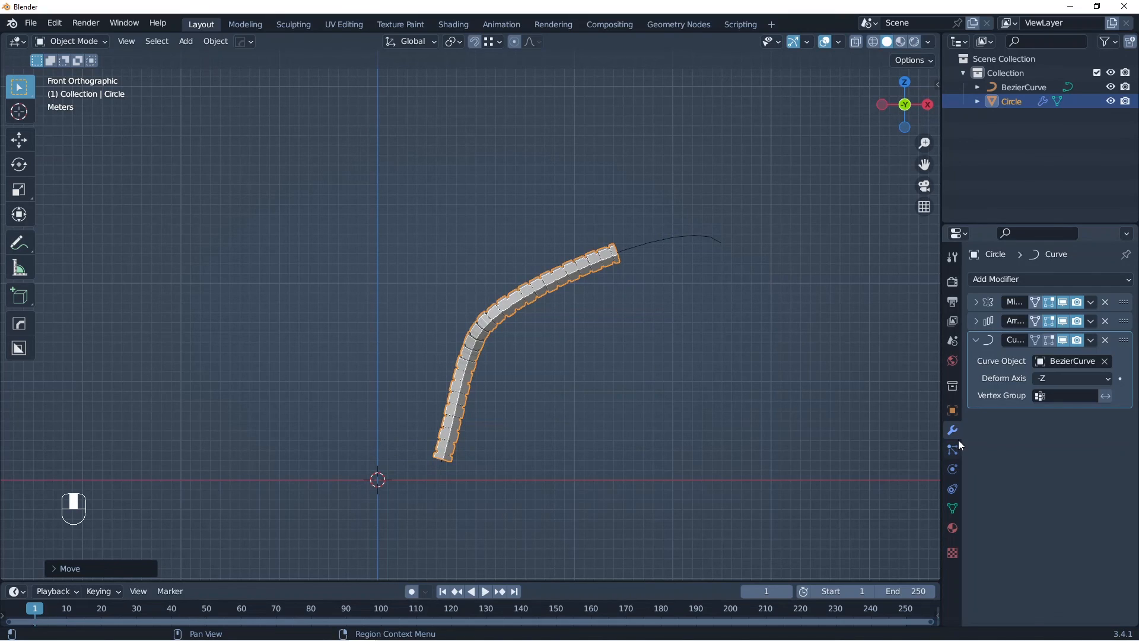
Step: Set the Array modifier's count to 17 so the column extends along the curve to its outer end
click(976, 321)
click(1109, 359)
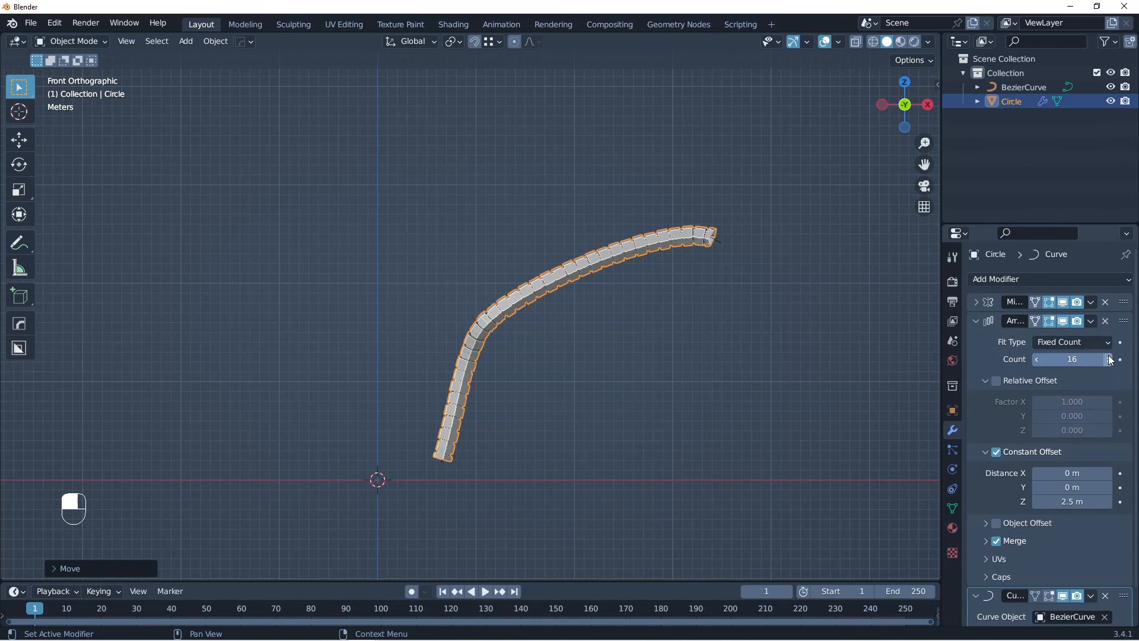
click(1110, 360)
Step: Select the Bezier curve and enter its Edit Mode with X-ray shading on
middle_drag(537, 303, 548, 324)
key(alt+z)
ctrl+middle_drag(740, 323, 694, 321)
click(731, 300)
key(alt+z)
key(Tab)
key(alt+z)
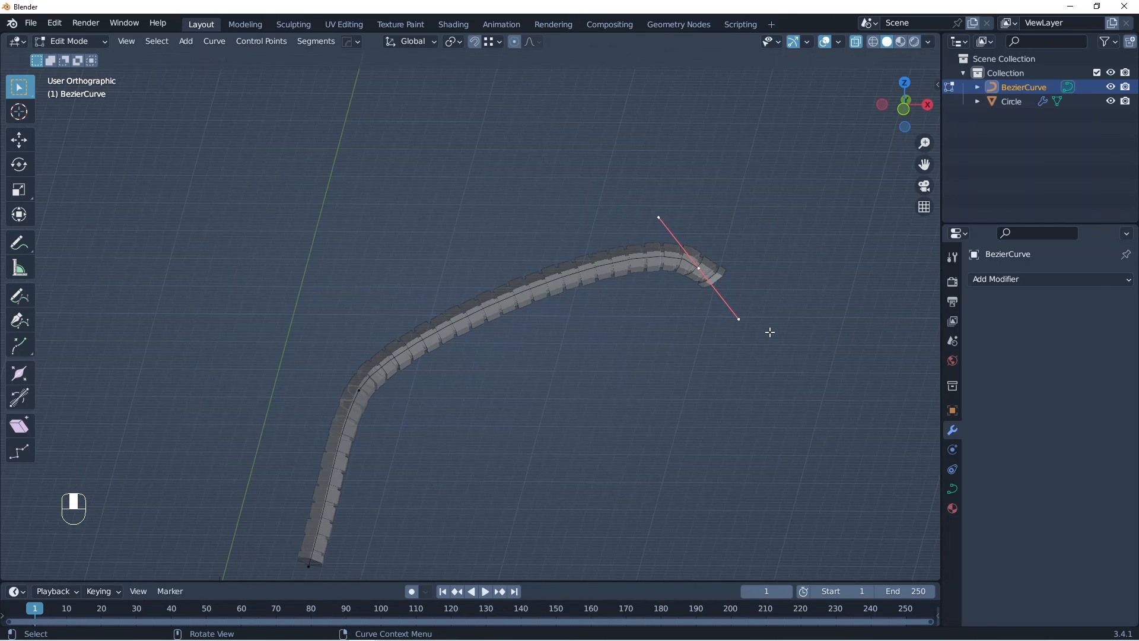
Step: Shrink the radius of the curve's outer end control point to a thin tip, and return to Object Mode without X-ray
key(alt+s)
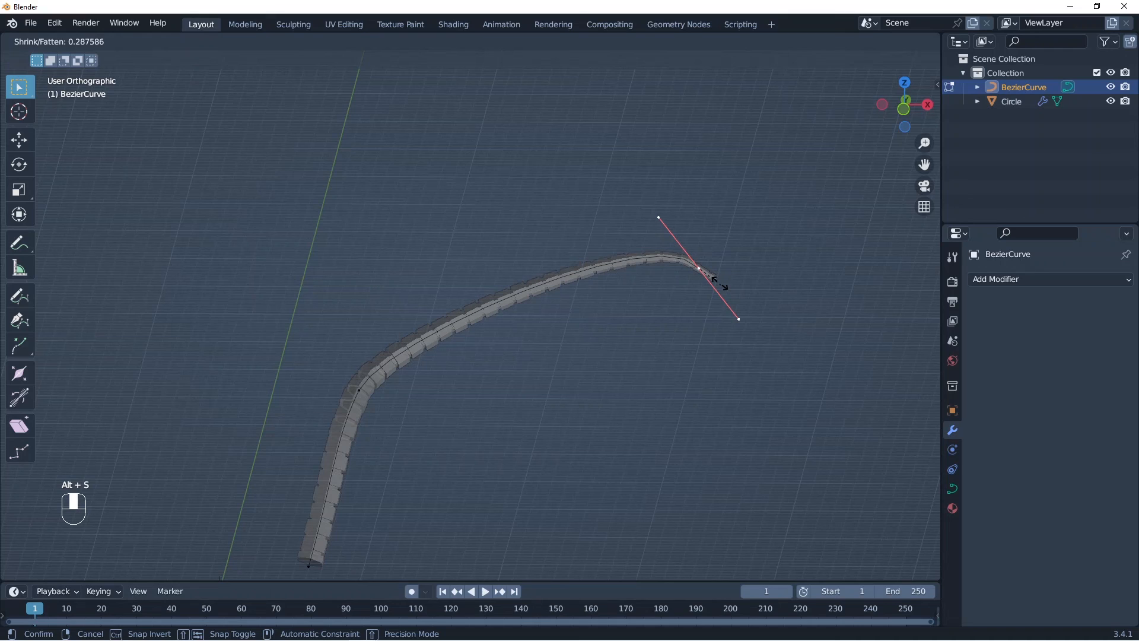
click(736, 301)
key(alt+s)
click(743, 308)
key(Tab)
key(alt+z)
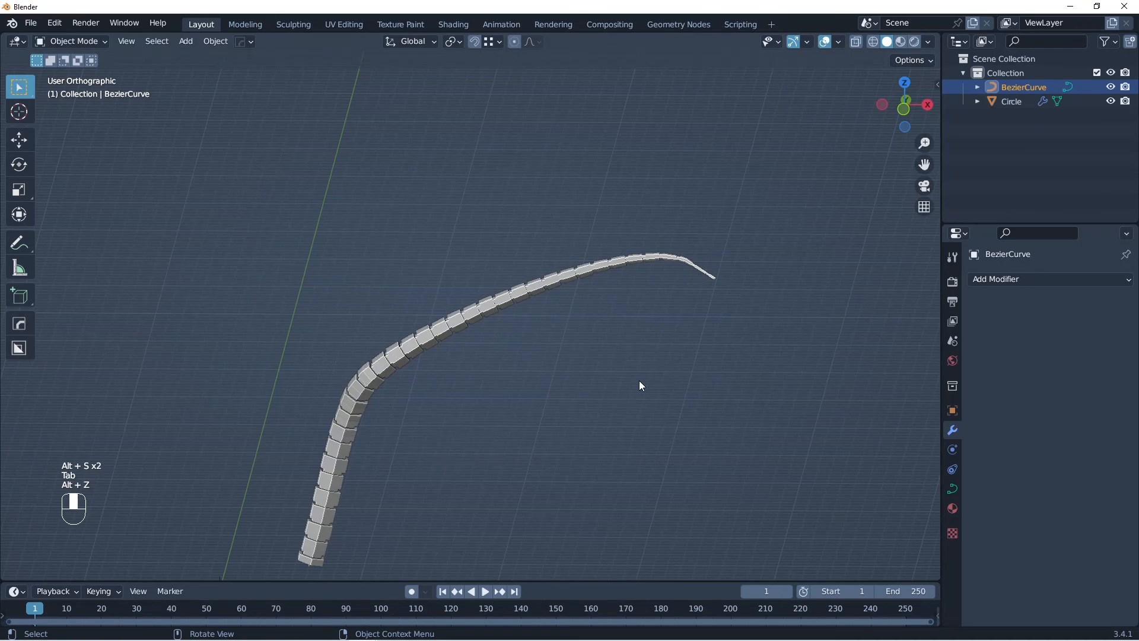
shift+middle_drag(640, 381, 723, 352)
Step: Shrink the radius of the curve's middle control point by a factor of about 0.75 in Edit Mode
key(Tab)
key(alt+z)
click(454, 361)
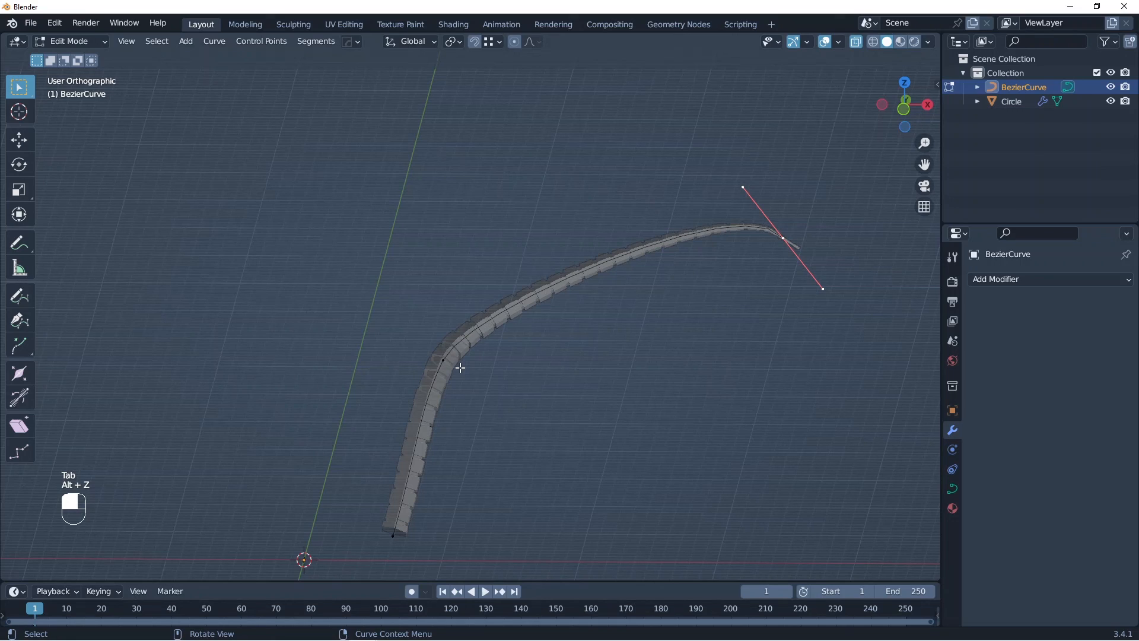
click(457, 364)
key(alt+s)
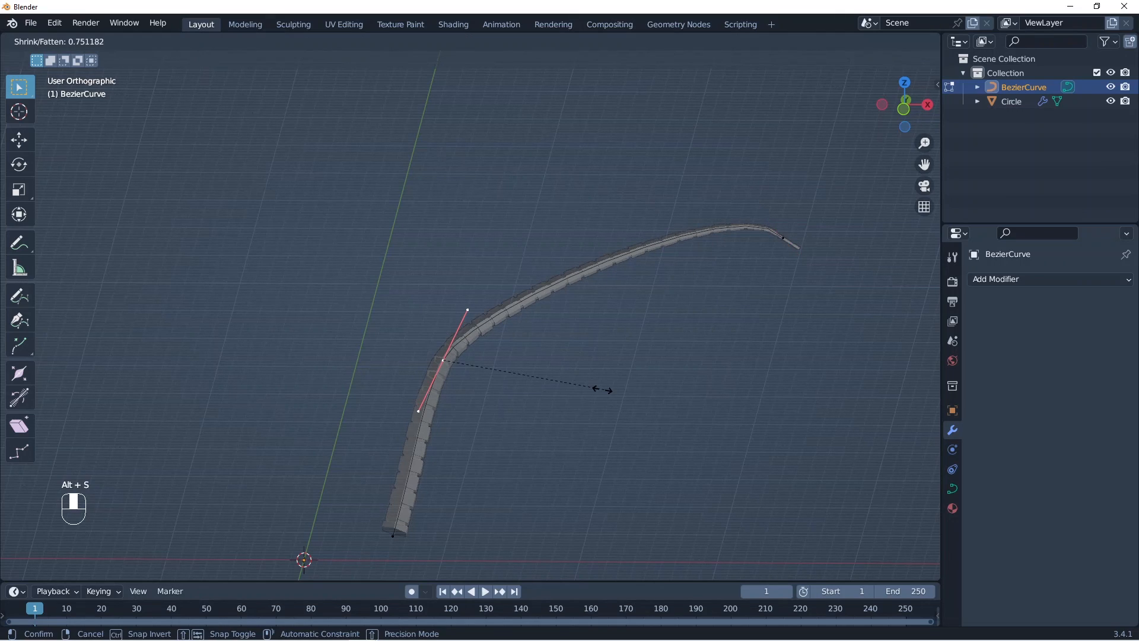
click(602, 390)
Step: Fatten the radius of the curve's lowest control point to widen the column's base, and return to Object Mode
click(396, 534)
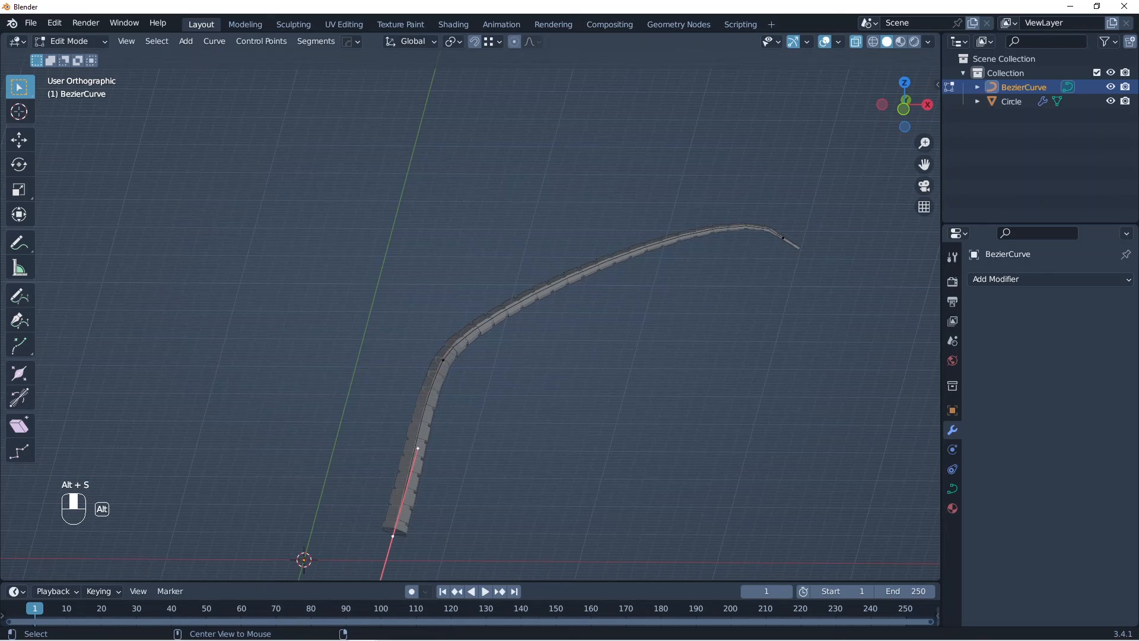
key(alt+s)
click(575, 495)
key(Tab)
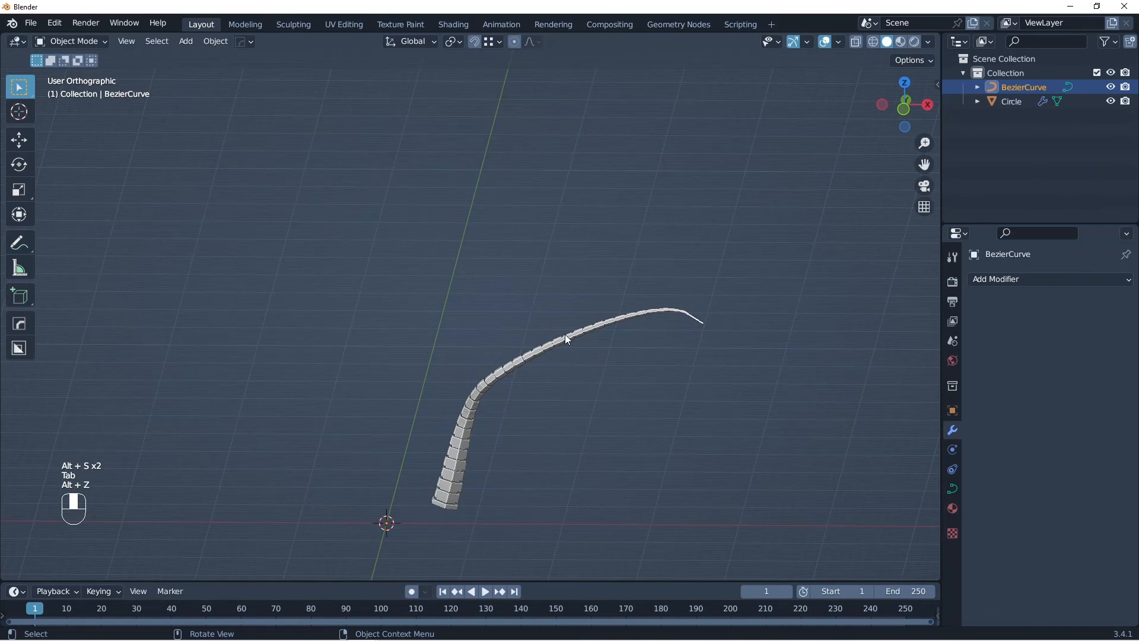
click(646, 330)
key(alt+z)
key(Tab)
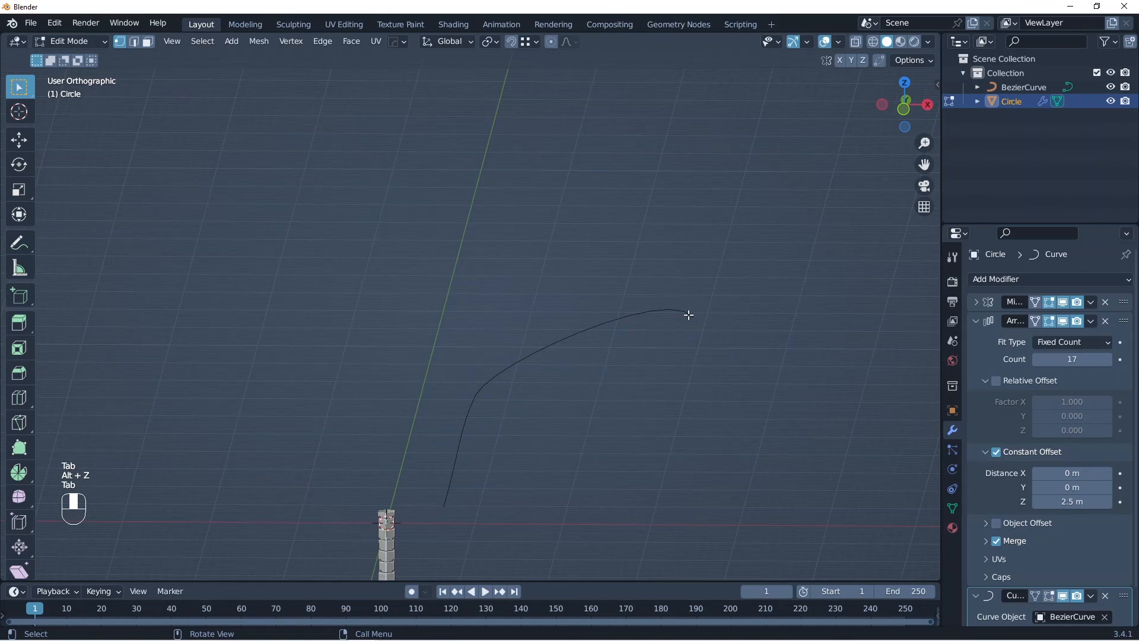
key(Tab)
key(alt+z)
Step: Move the curve's outer end and middle control points upward in Edit Mode to raise the bend
click(631, 315)
key(Tab)
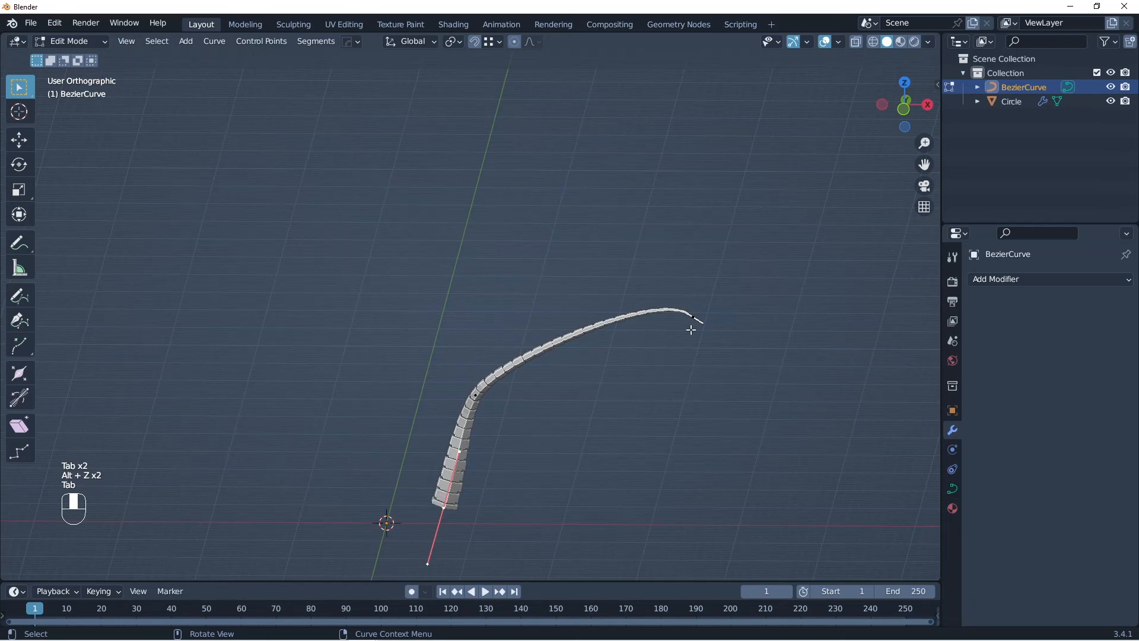
click(692, 330)
key(g)
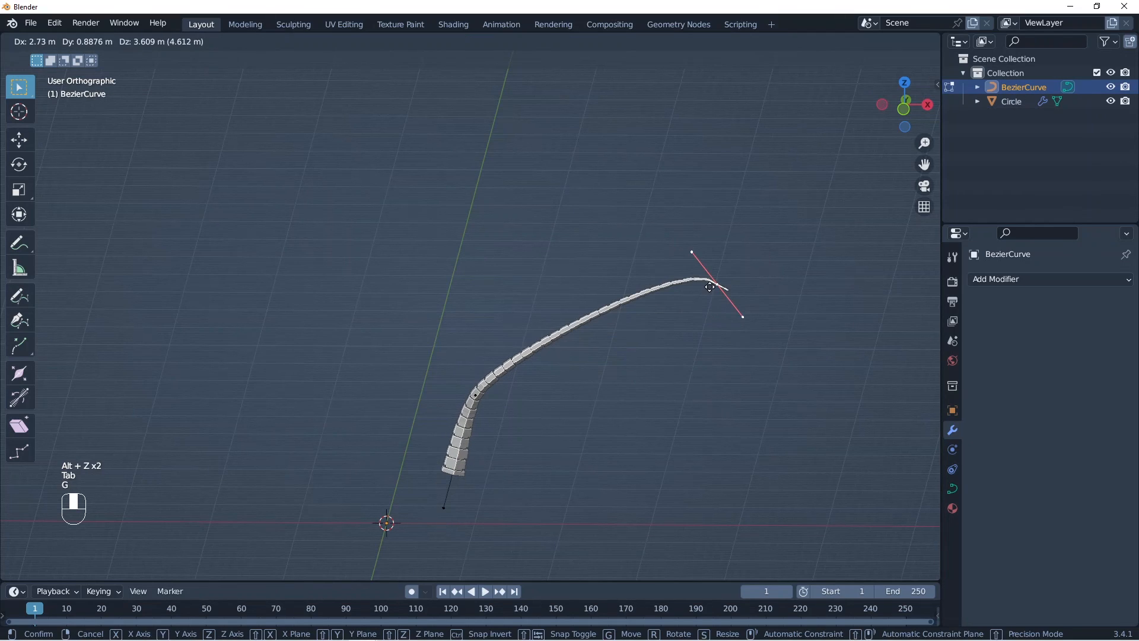
click(680, 231)
click(488, 391)
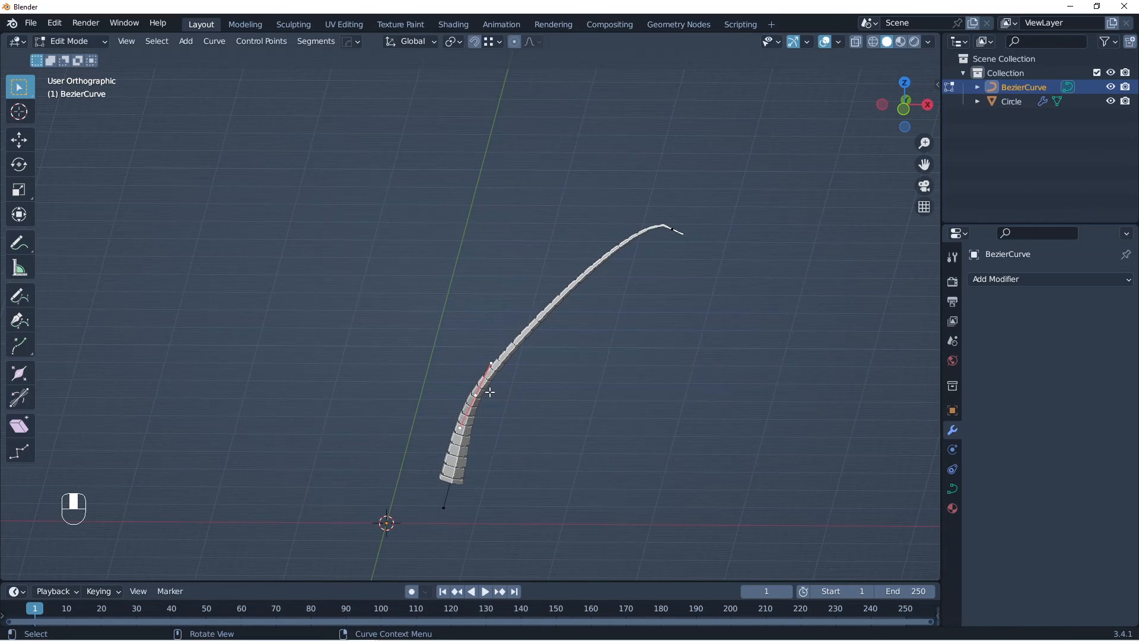
key(g)
click(495, 369)
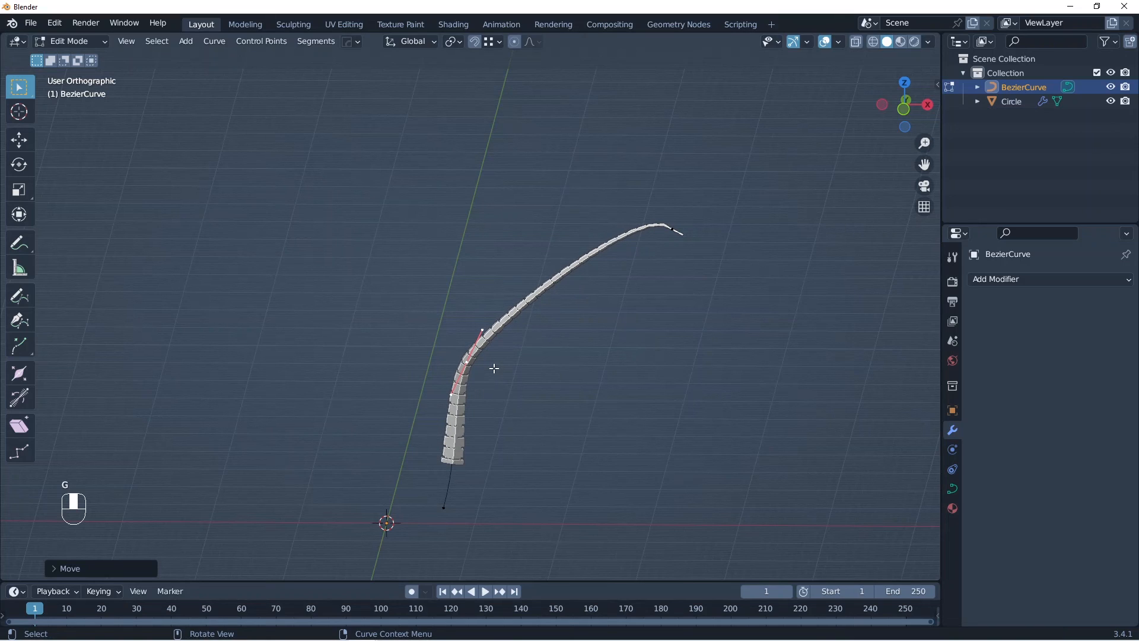
key(Tab)
Step: Slide the column along Z to bring its base back toward the curve's lower end
click(466, 383)
key(g)
key(z)
click(501, 417)
middle_drag(503, 418, 538, 427)
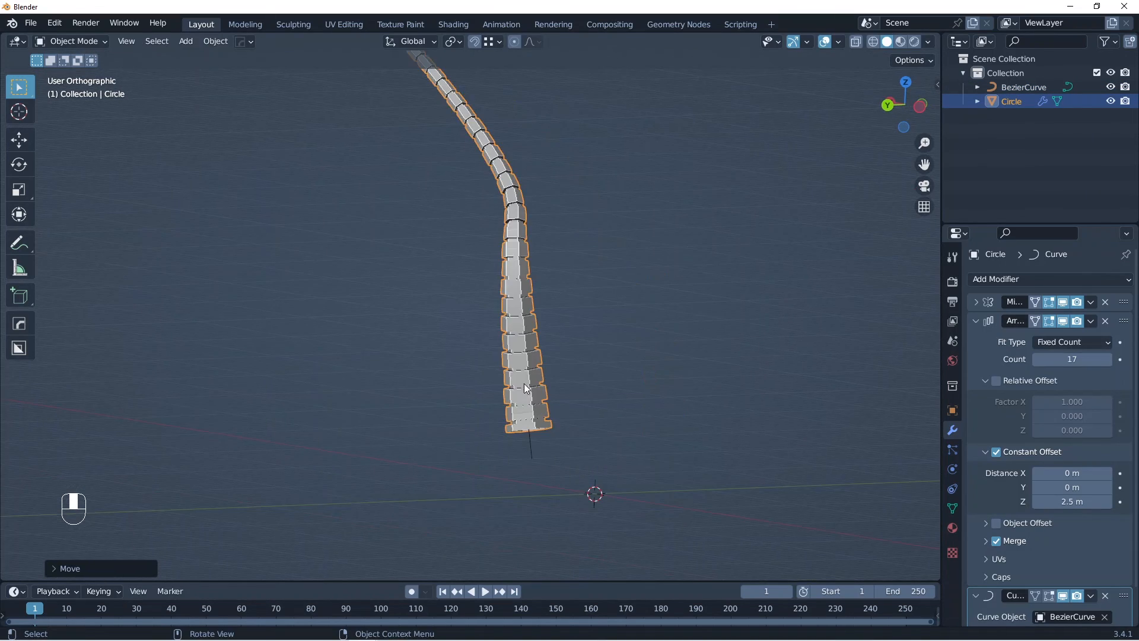
Step: Extrude two opposite side faces of the column's base segment outward into blocks, using face selection in Edit Mode
key(Tab)
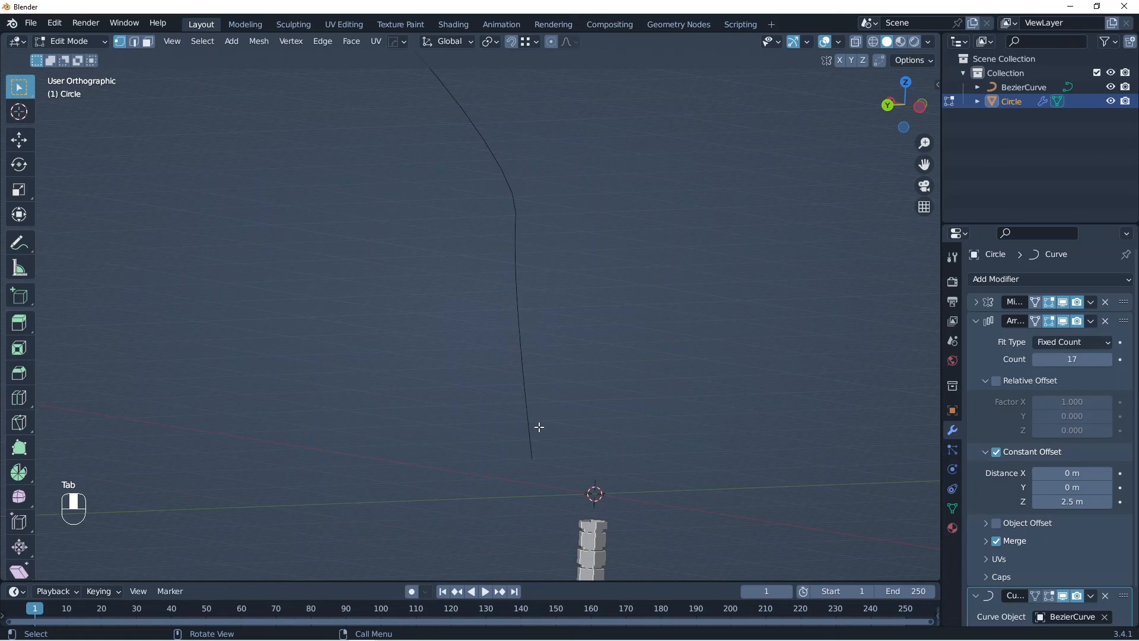
shift+middle_drag(539, 428, 555, 326)
ctrl+middle_drag(514, 363, 503, 286)
middle_drag(541, 385, 487, 373)
key(3)
click(580, 365)
key(e)
click(677, 381)
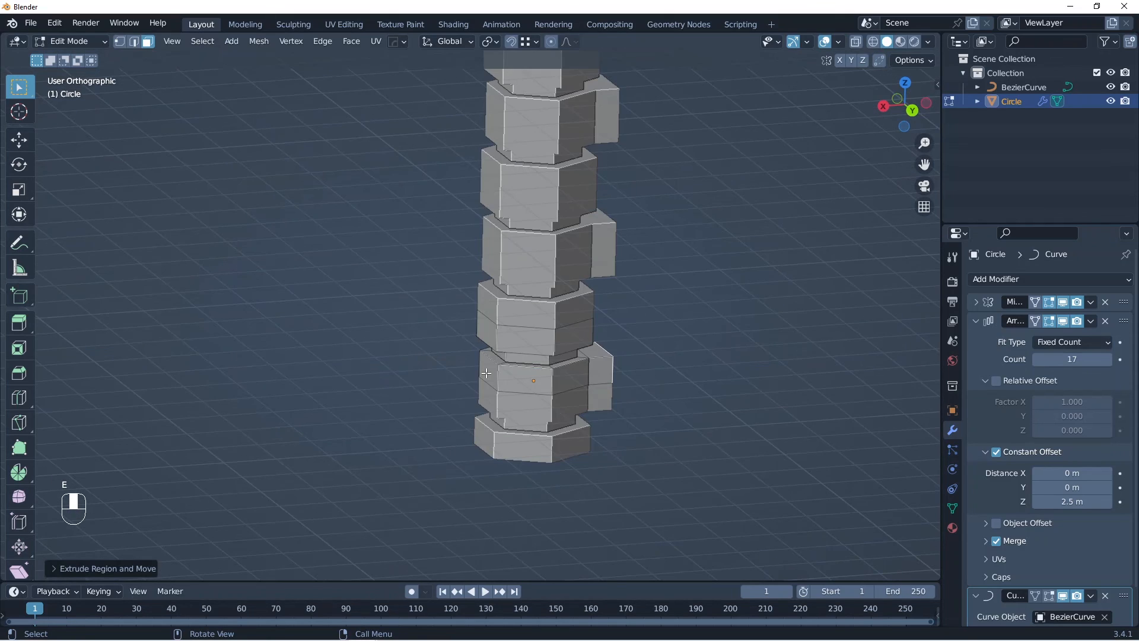
click(487, 373)
key(e)
click(462, 373)
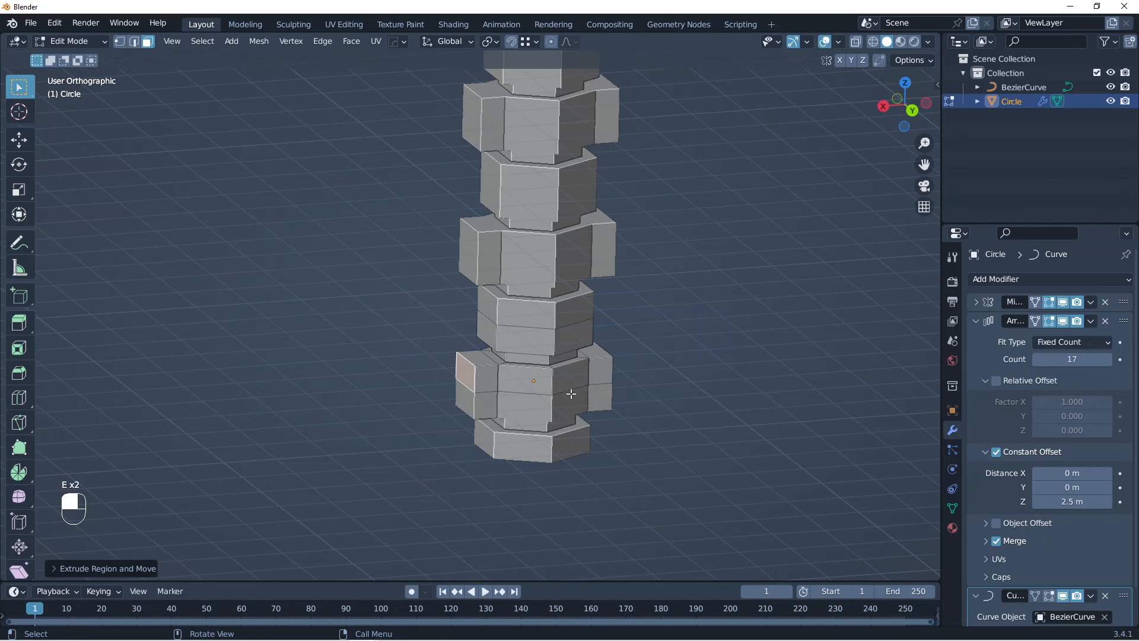
Step: Inset the side face between the two blocks and extrude it inward about 0.16 m to form a recessed panel
middle_drag(573, 392, 613, 401)
click(566, 383)
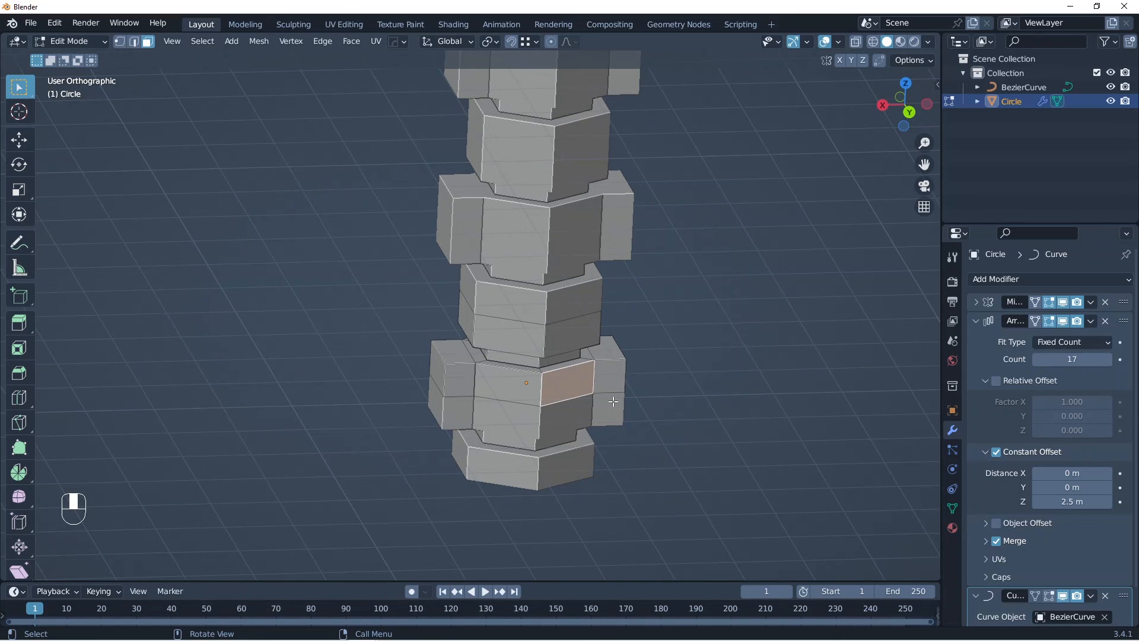
key(i)
click(614, 402)
key(e)
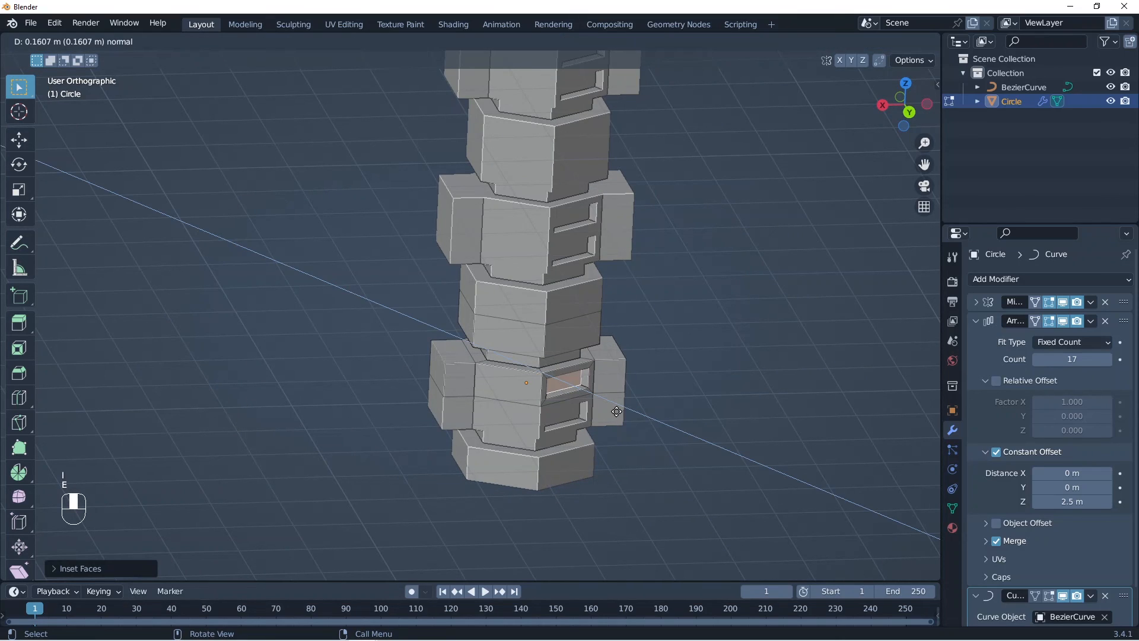
click(617, 411)
Step: Inset and extrude another side face of the segment, and return to Object Mode to view the whole bent column
middle_drag(617, 411, 543, 432)
key(i)
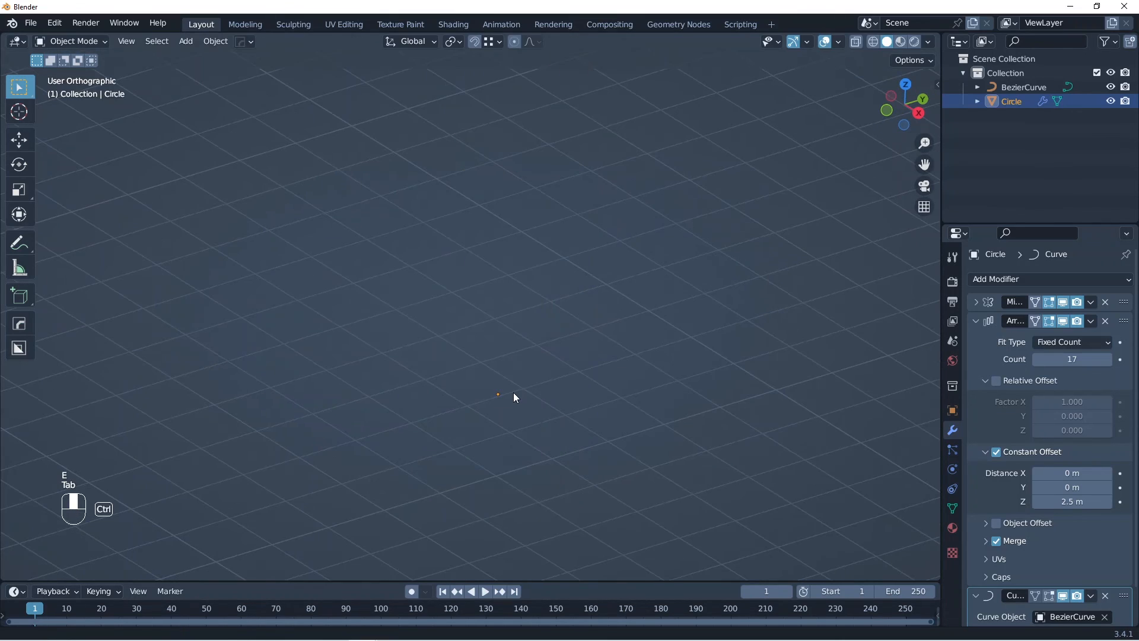
ctrl+middle_drag(513, 396, 532, 227)
ctrl+middle_drag(532, 221, 652, 427)
middle_drag(653, 427, 620, 473)
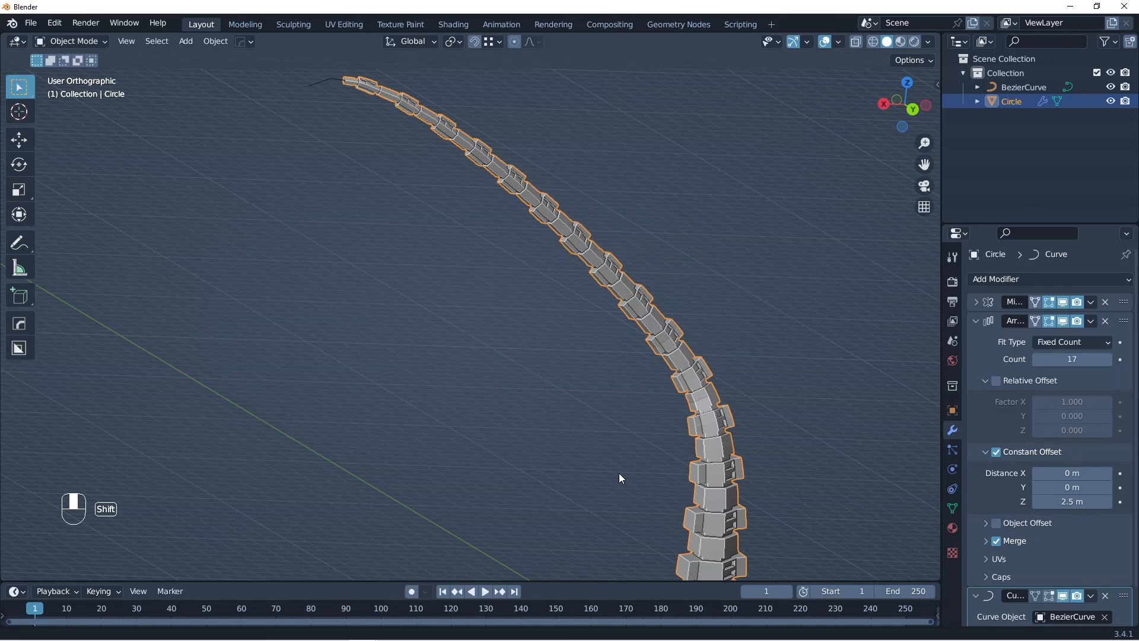
Step: Shrink the radius of the Bezier curve's upper end point so the column tapers to a thinner tip, and return to Object Mode
scroll(618, 475, down, 5)
middle_drag(363, 389, 907, 359)
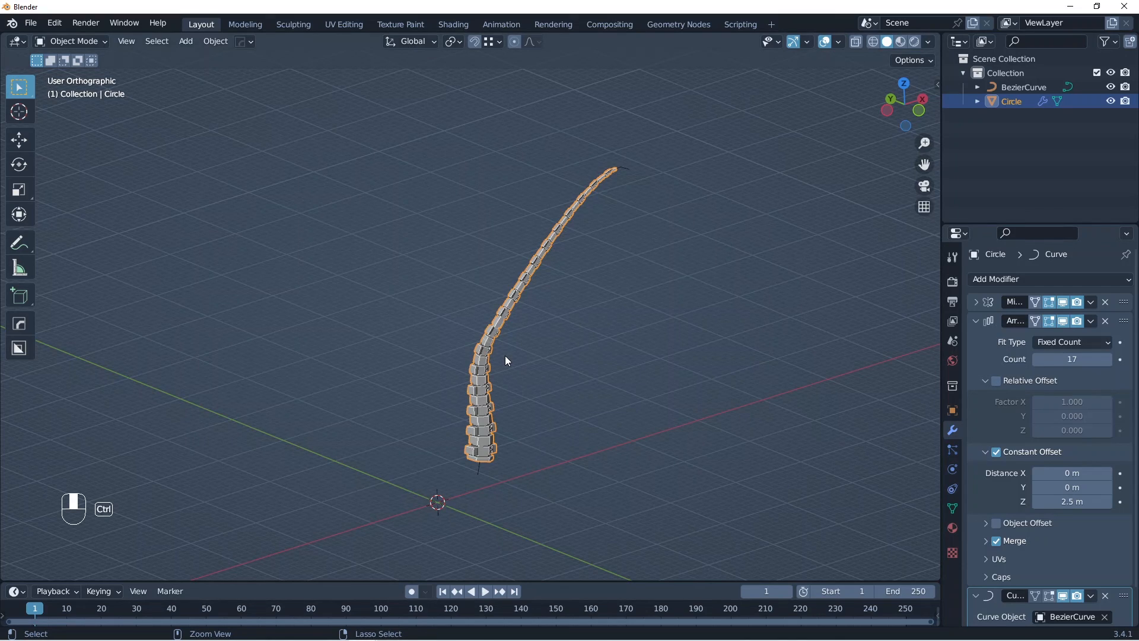
scroll(505, 355, up, 4)
middle_drag(504, 355, 631, 351)
scroll(346, 336, down, 3)
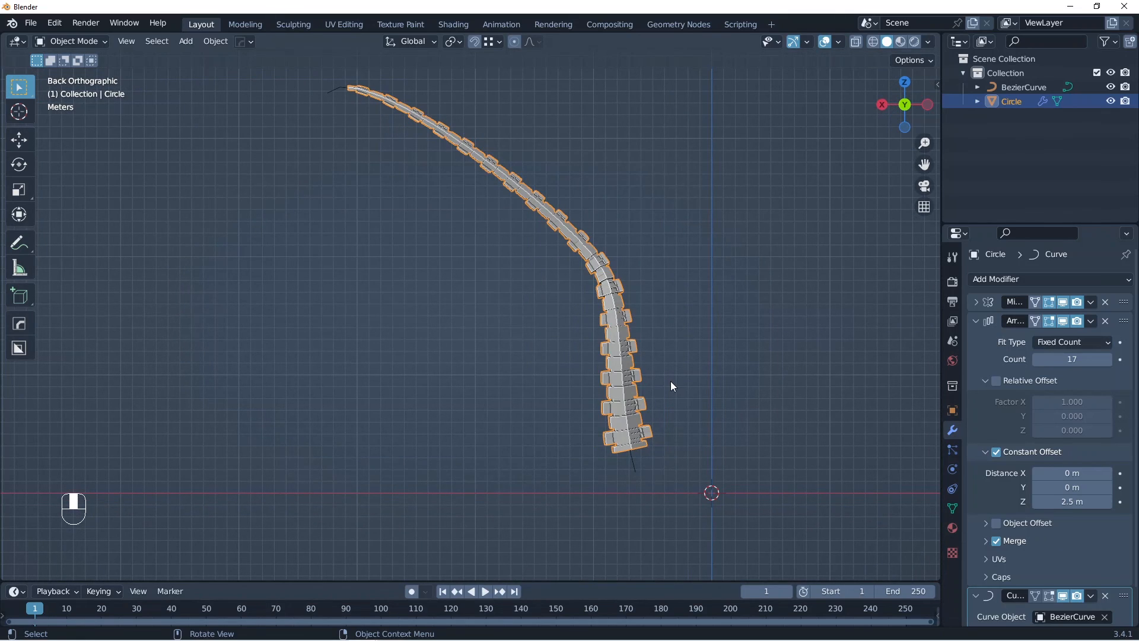
scroll(426, 216, up, 3)
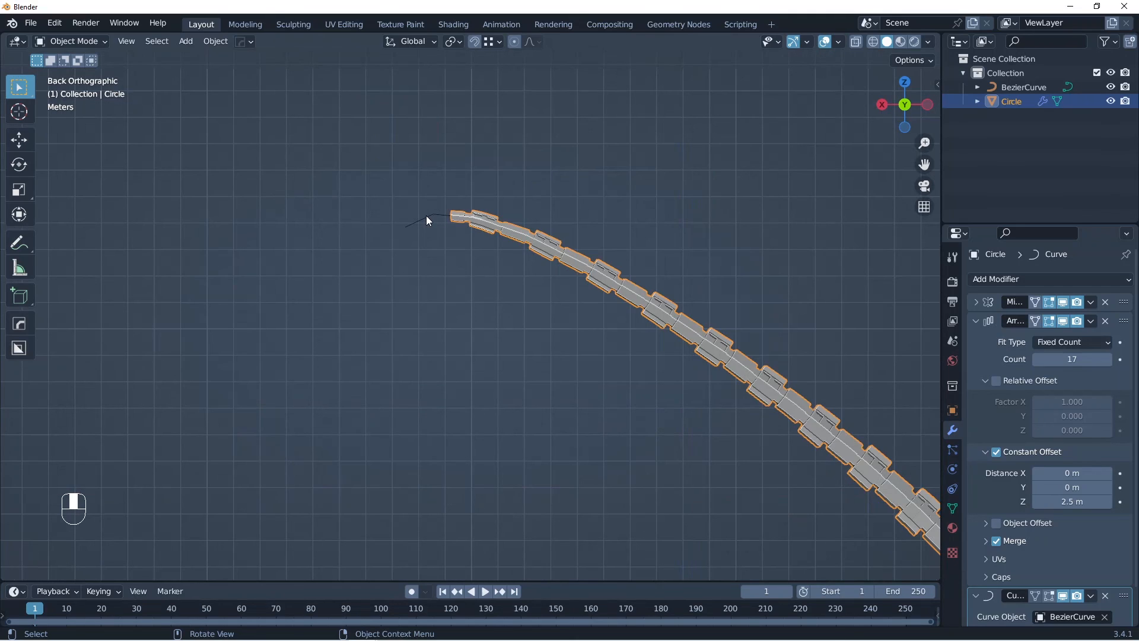
click(426, 216)
key(Tab)
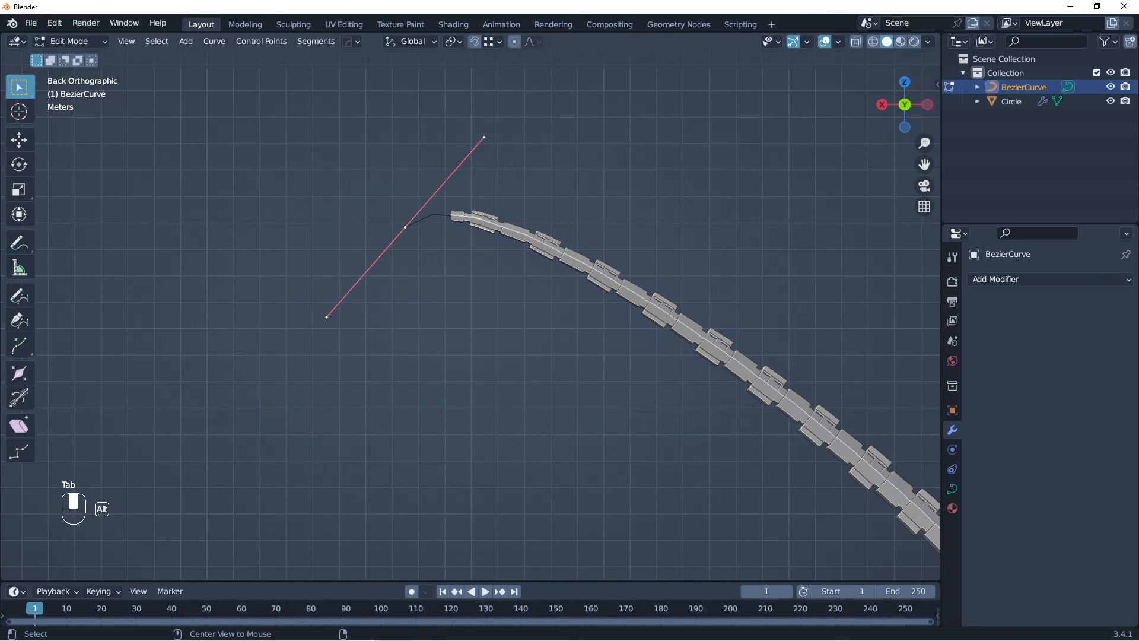
key(alt+s)
click(445, 259)
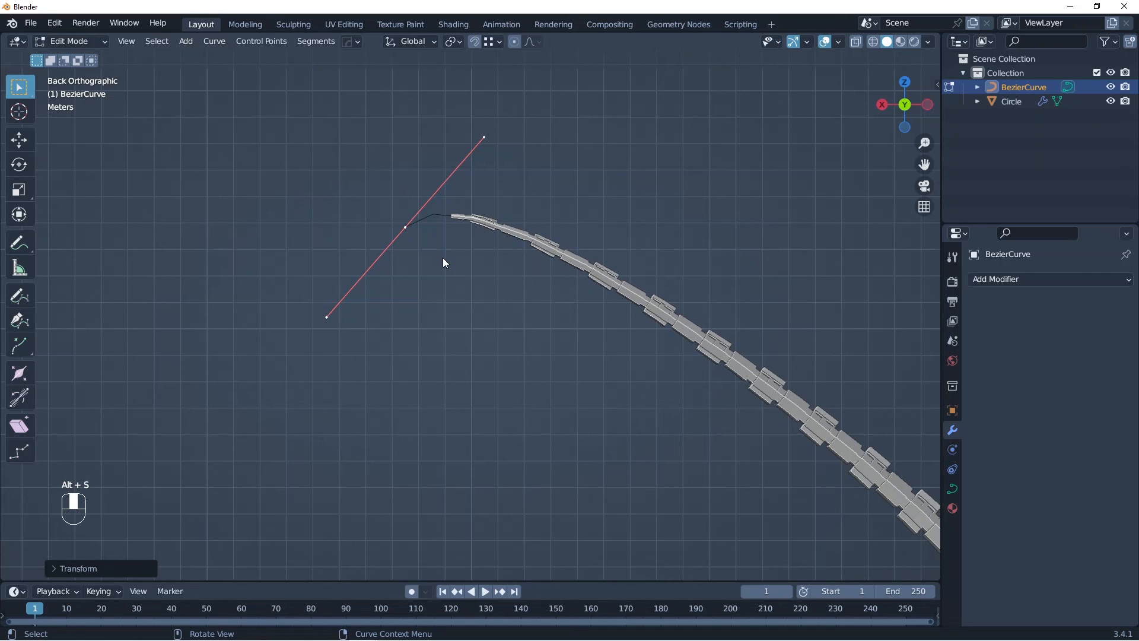
key(Tab)
scroll(443, 258, down, 7)
middle_drag(599, 323, 557, 356)
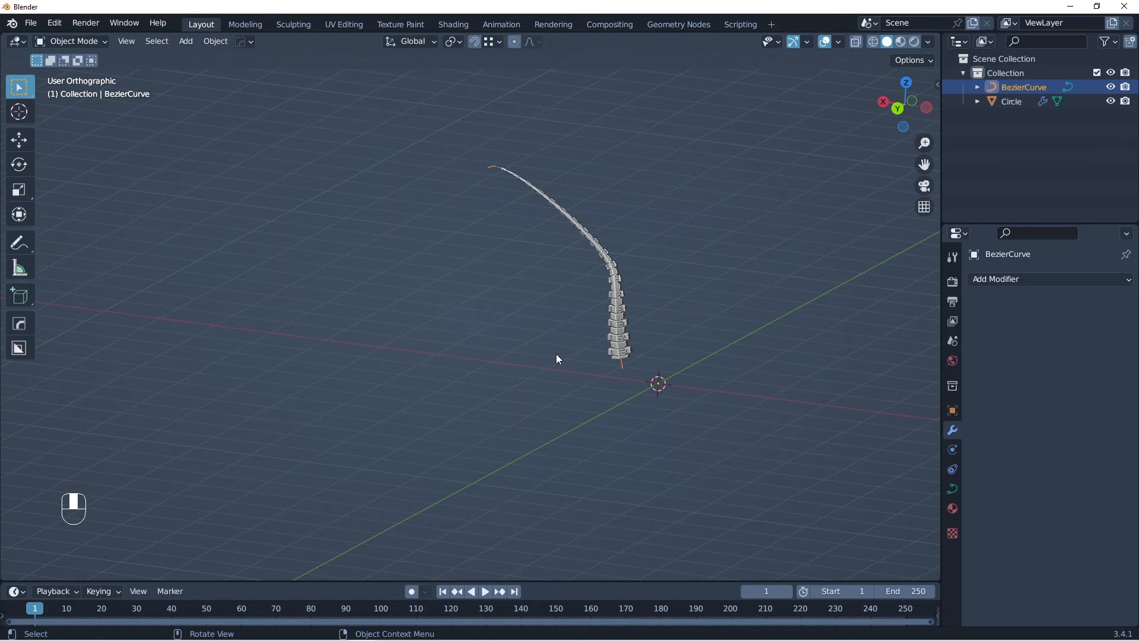